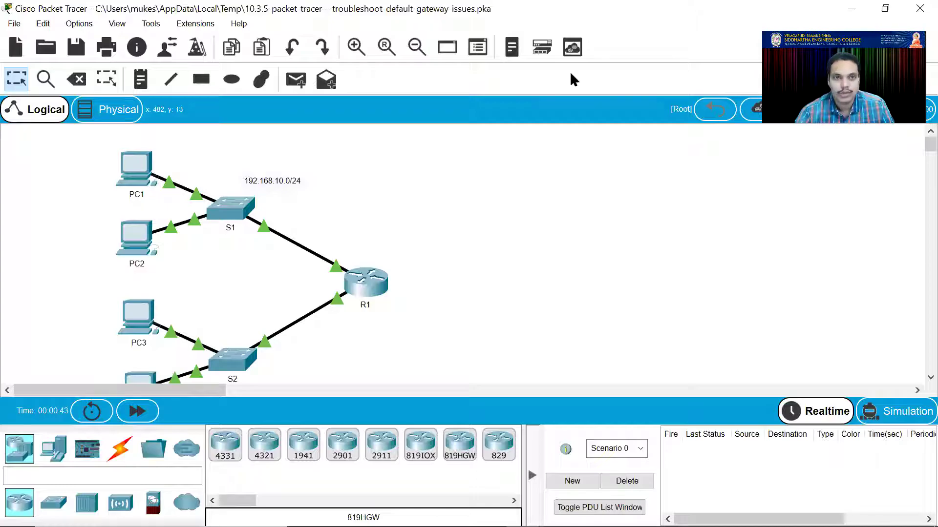
Bring the PT Activity instructions to the front and scroll through the Addressing and Testing tables
{"action": "scroll", "coordinate": [451, 266], "scroll_direction": "down", "scroll_amount": 1}
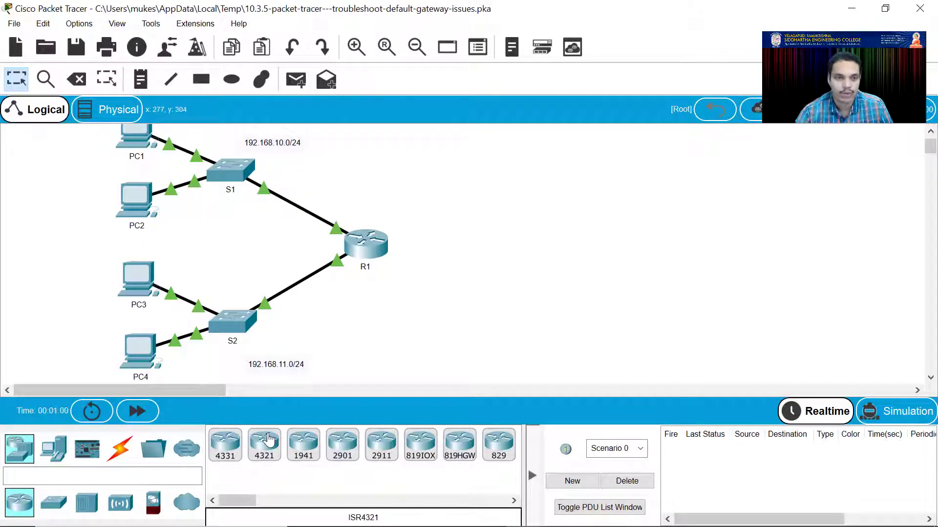
{"action": "mouse_move", "coordinate": [351, 525]}
{"action": "mouse_move", "coordinate": [525, 520]}
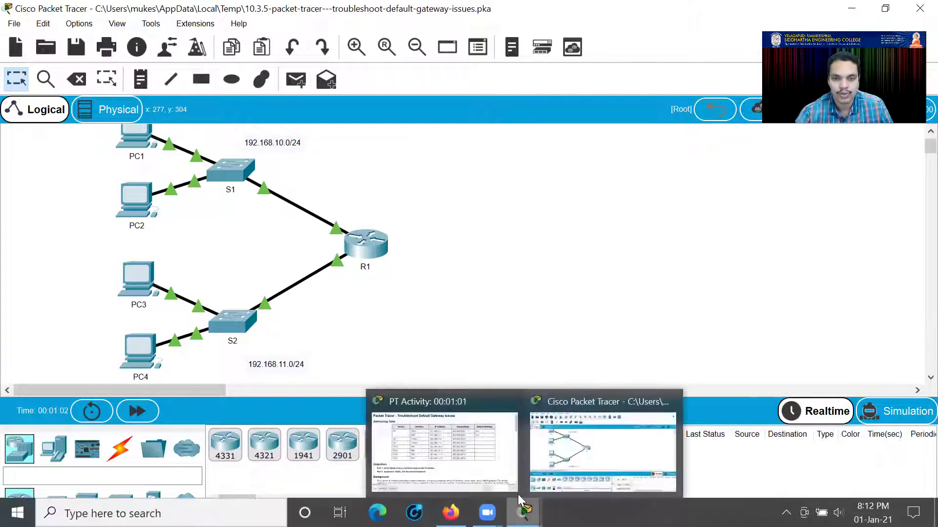
{"action": "left_click", "coordinate": [467, 446]}
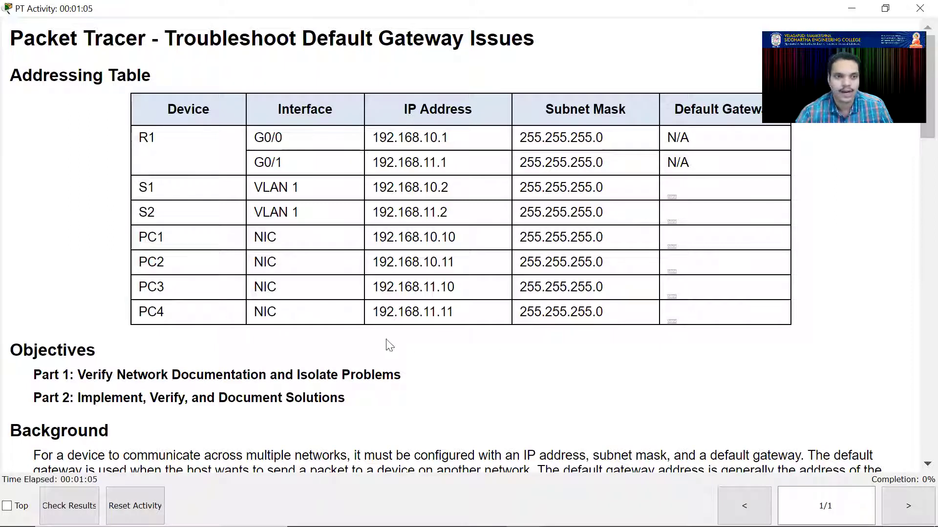
{"action": "scroll", "coordinate": [128, 334], "scroll_direction": "down", "scroll_amount": 1}
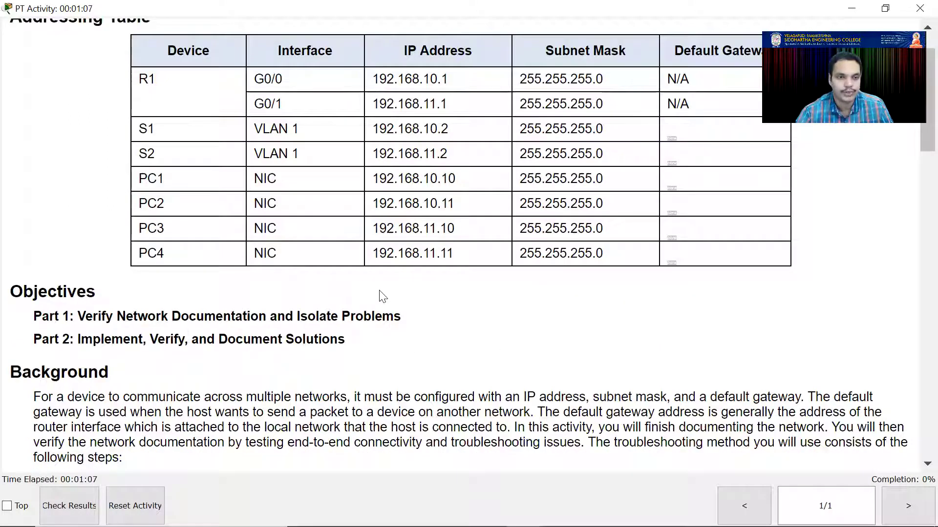
{"action": "scroll", "coordinate": [342, 297], "scroll_direction": "down", "scroll_amount": 1}
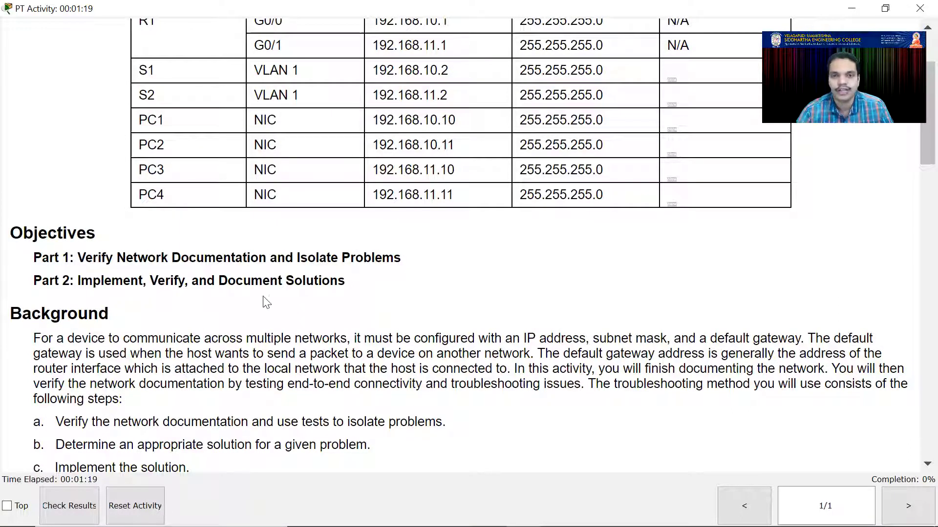
{"action": "scroll", "coordinate": [398, 278], "scroll_direction": "down", "scroll_amount": 6}
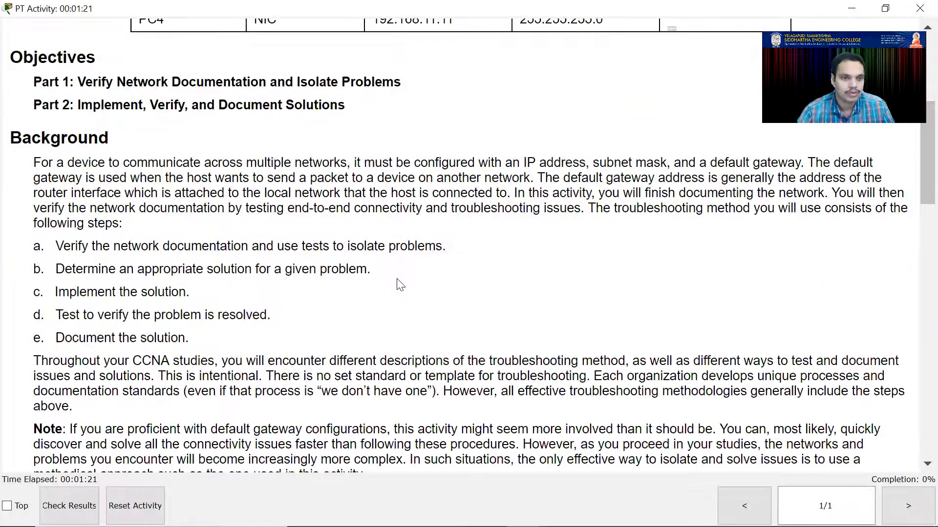
{"action": "scroll", "coordinate": [387, 295], "scroll_direction": "down", "scroll_amount": 4}
{"action": "scroll", "coordinate": [389, 299], "scroll_direction": "down", "scroll_amount": 6}
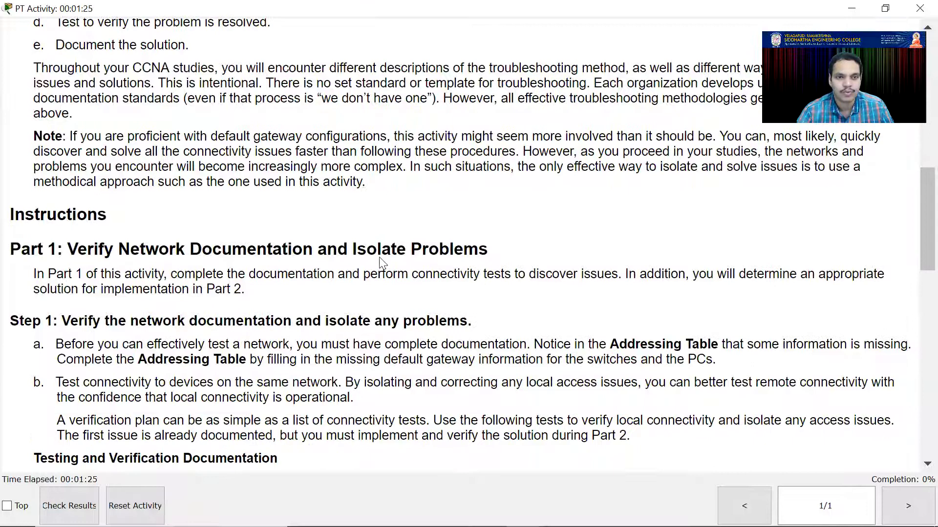
{"action": "scroll", "coordinate": [218, 296], "scroll_direction": "down", "scroll_amount": 4}
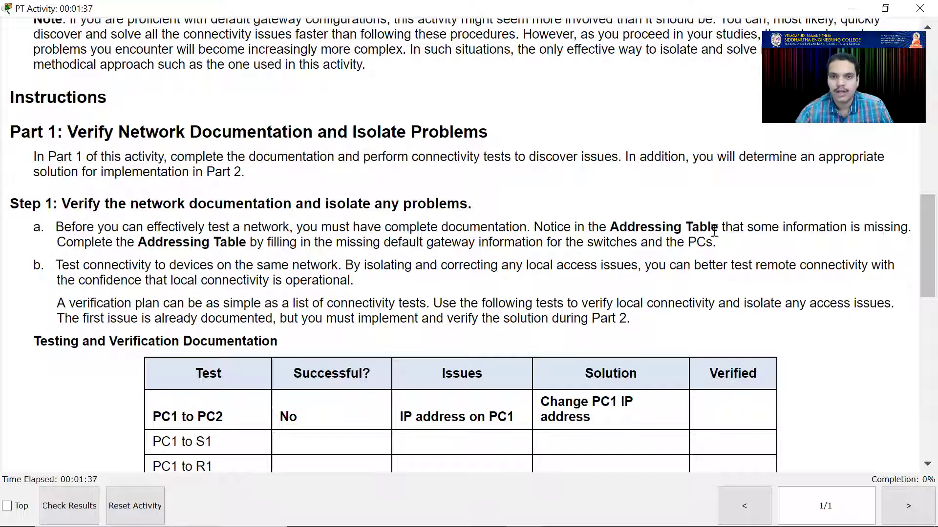
Highlight the Addressing Table mention and the note about missing default gateway information
{"action": "left_click_drag", "start_coordinate": [120, 243], "coordinate": [258, 248]}
{"action": "left_click_drag", "start_coordinate": [390, 243], "coordinate": [488, 244]}
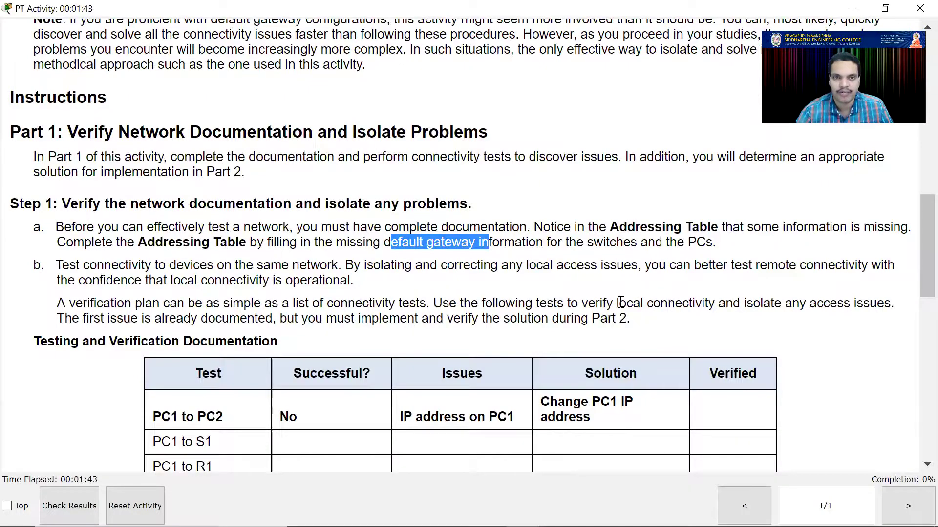
{"action": "scroll", "coordinate": [567, 296], "scroll_direction": "up", "scroll_amount": 15}
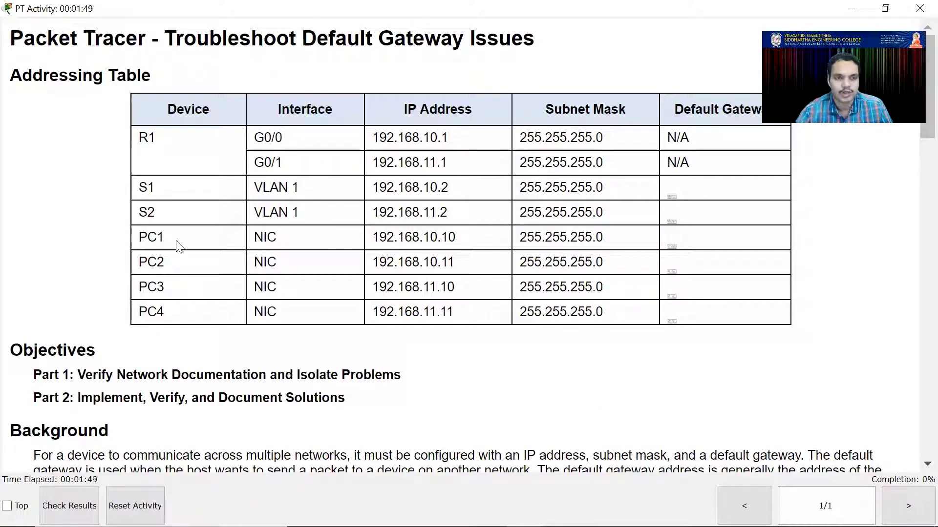
Switch back to the network topology window and look over the devices
{"action": "mouse_move", "coordinate": [525, 522]}
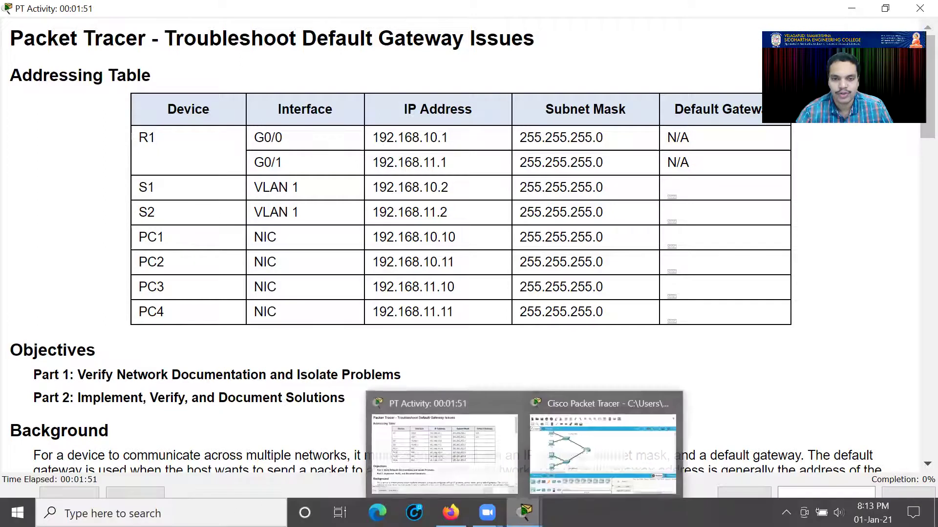
{"action": "left_click", "coordinate": [605, 439]}
{"action": "scroll", "coordinate": [483, 332], "scroll_direction": "up", "scroll_amount": 1}
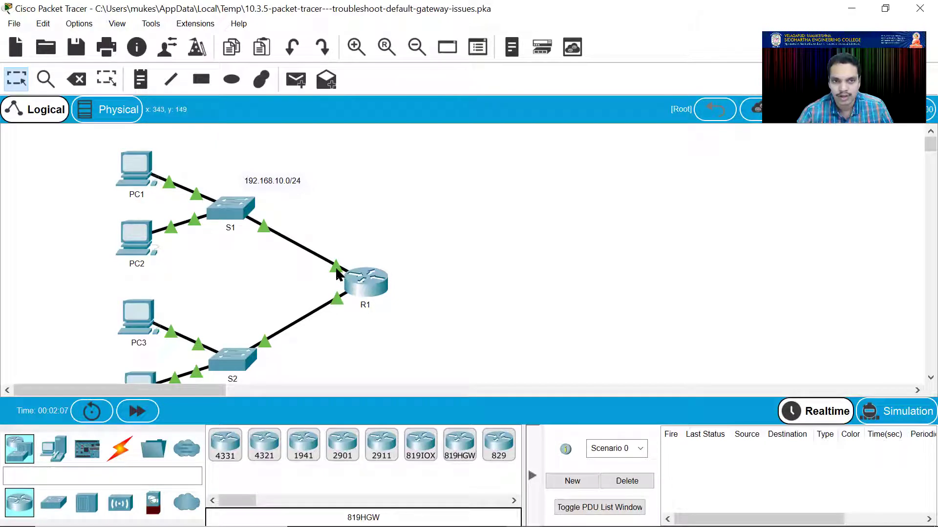
{"action": "mouse_move", "coordinate": [337, 275]}
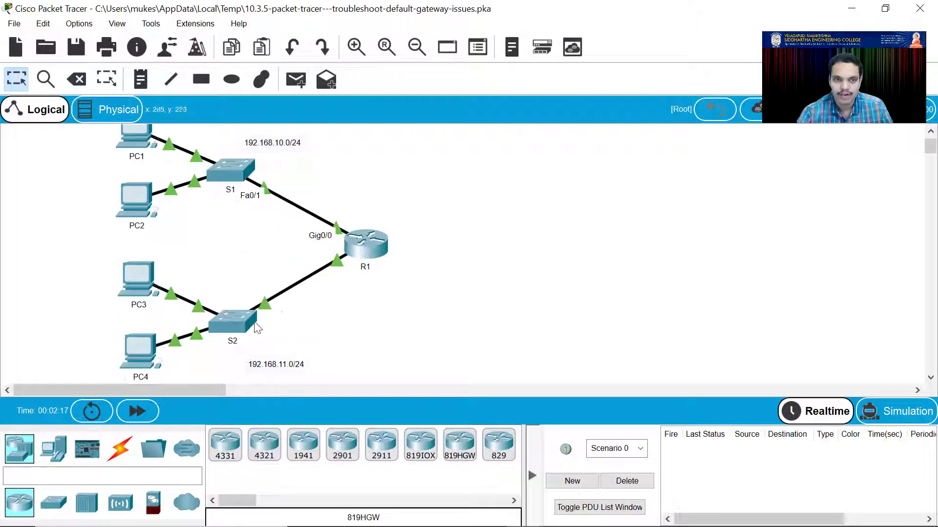
{"action": "scroll", "coordinate": [307, 311], "scroll_direction": "down", "scroll_amount": 2}
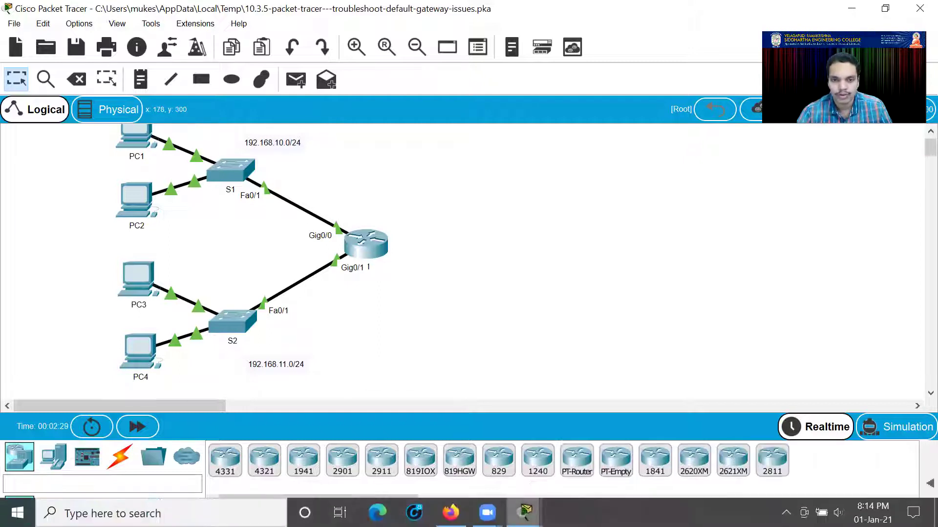
Return to the instructions and highlight R1's G0/0 192.168.10.1 and G0/1 192.168.11.1 addresses
{"action": "mouse_move", "coordinate": [524, 511]}
{"action": "left_click", "coordinate": [502, 481]}
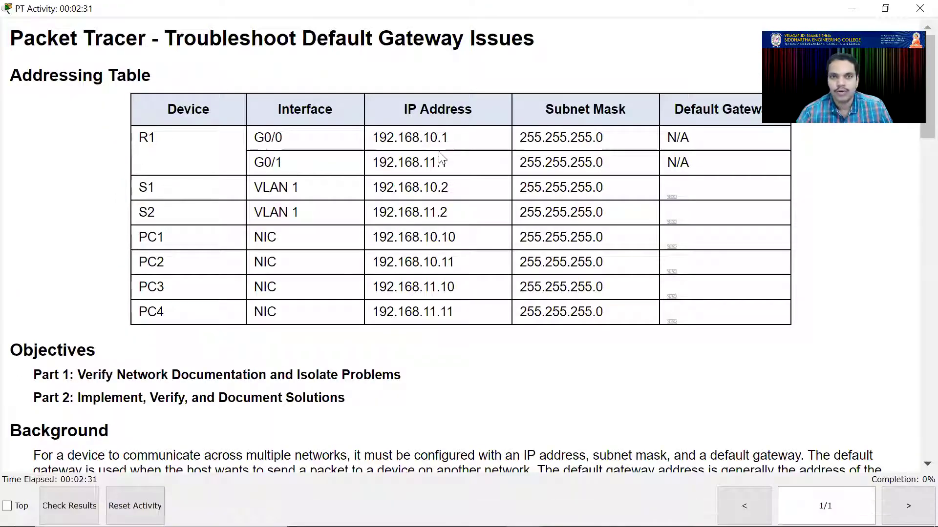
{"action": "left_click_drag", "start_coordinate": [447, 137], "coordinate": [371, 138]}
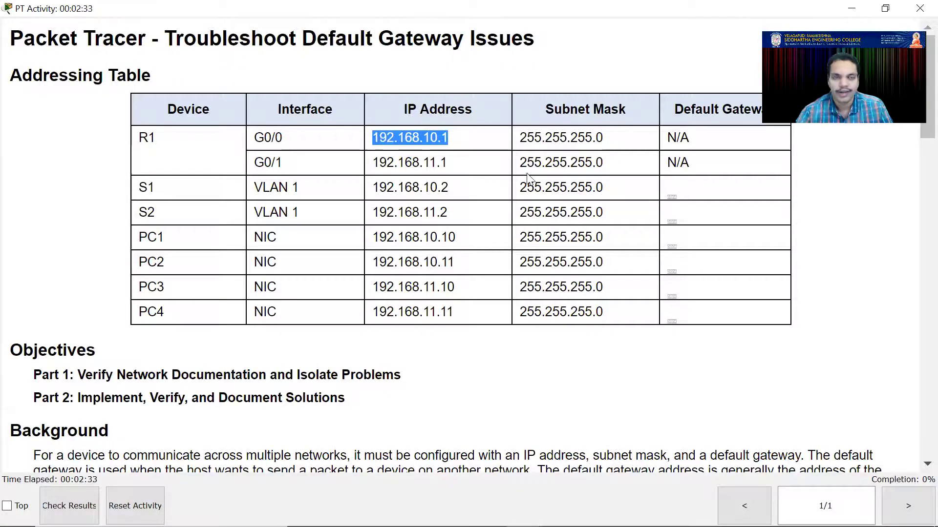
{"action": "left_click", "coordinate": [701, 190]}
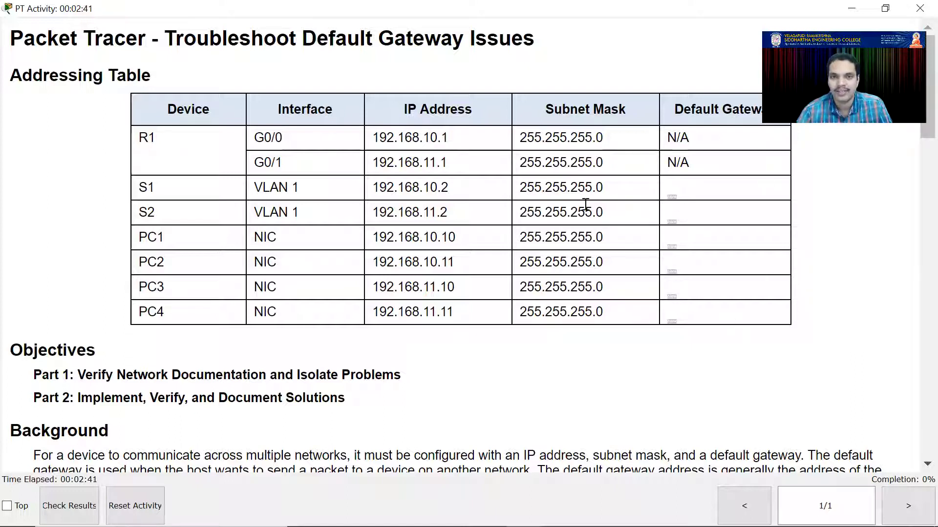
{"action": "left_click_drag", "start_coordinate": [452, 139], "coordinate": [374, 135]}
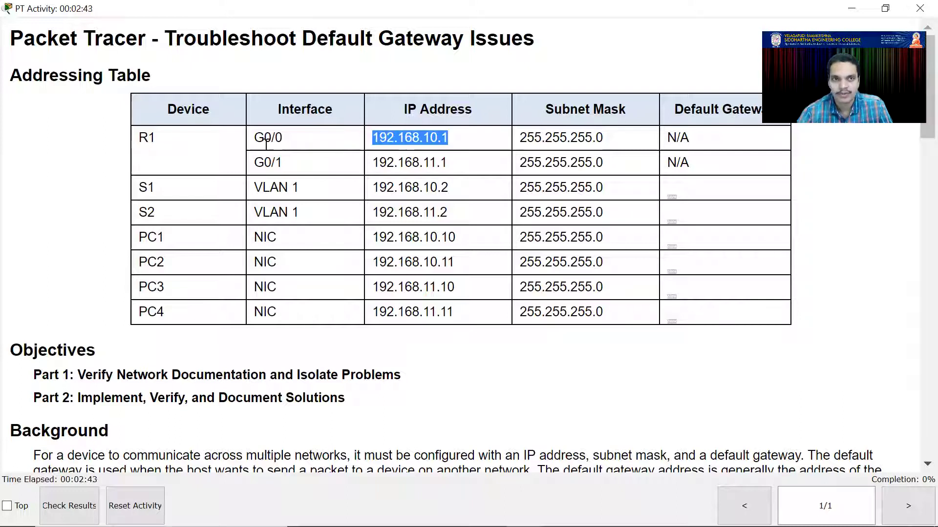
{"action": "left_click", "coordinate": [689, 191]}
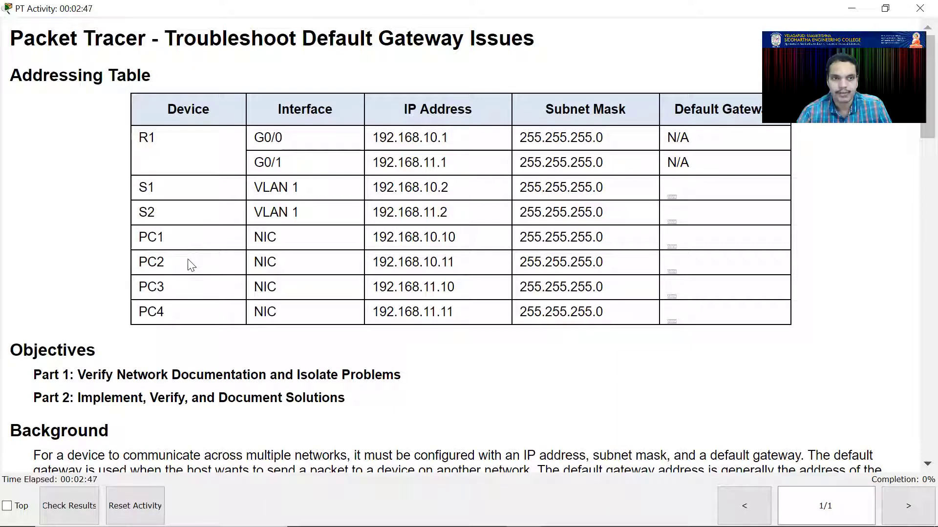
{"action": "left_click_drag", "start_coordinate": [373, 162], "coordinate": [460, 168]}
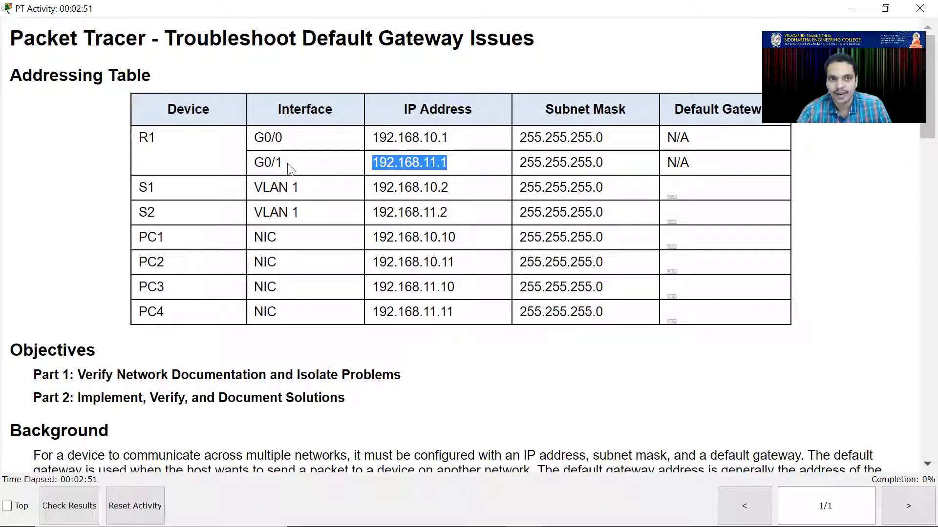
{"action": "left_click", "coordinate": [716, 299]}
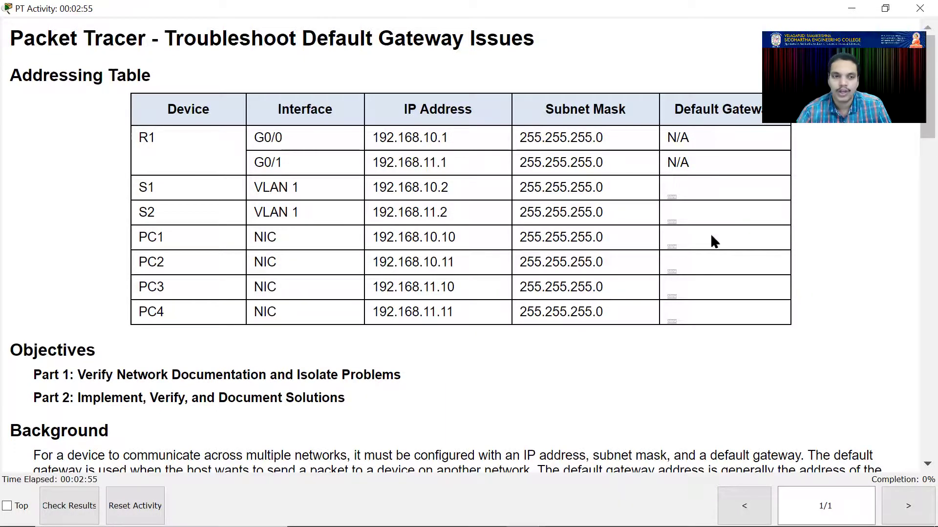
Scroll down through the verification table and back up the instructions
{"action": "scroll", "coordinate": [712, 241], "scroll_direction": "down", "scroll_amount": 10}
{"action": "scroll", "coordinate": [665, 283], "scroll_direction": "down", "scroll_amount": 14}
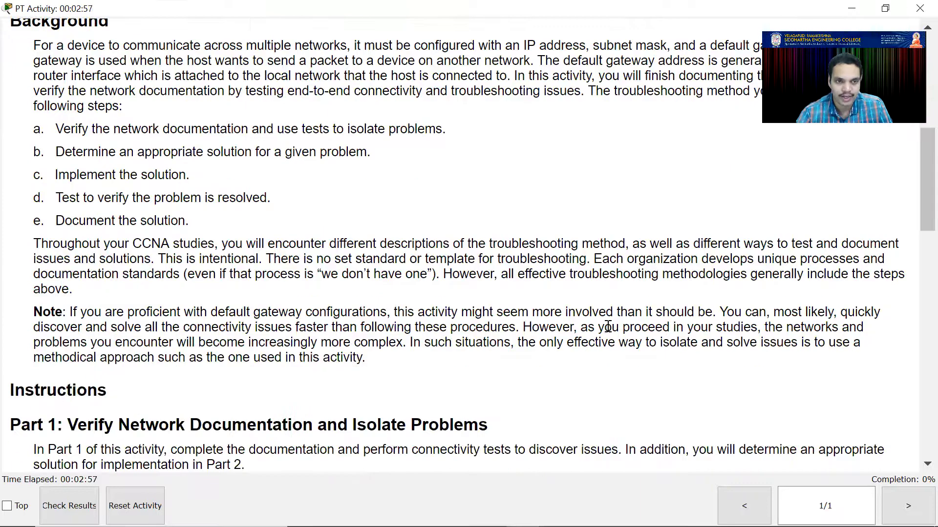
{"action": "scroll", "coordinate": [496, 344], "scroll_direction": "down", "scroll_amount": 4}
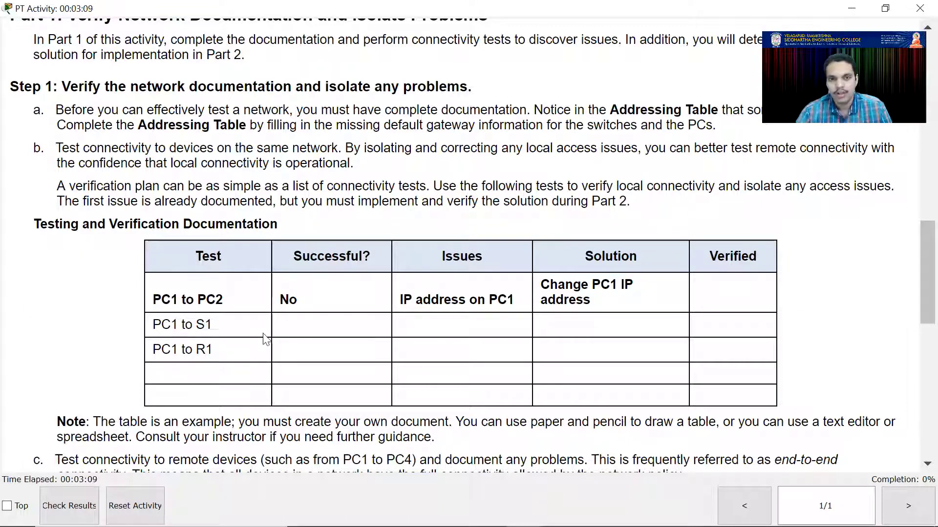
{"action": "scroll", "coordinate": [393, 358], "scroll_direction": "up", "scroll_amount": 6}
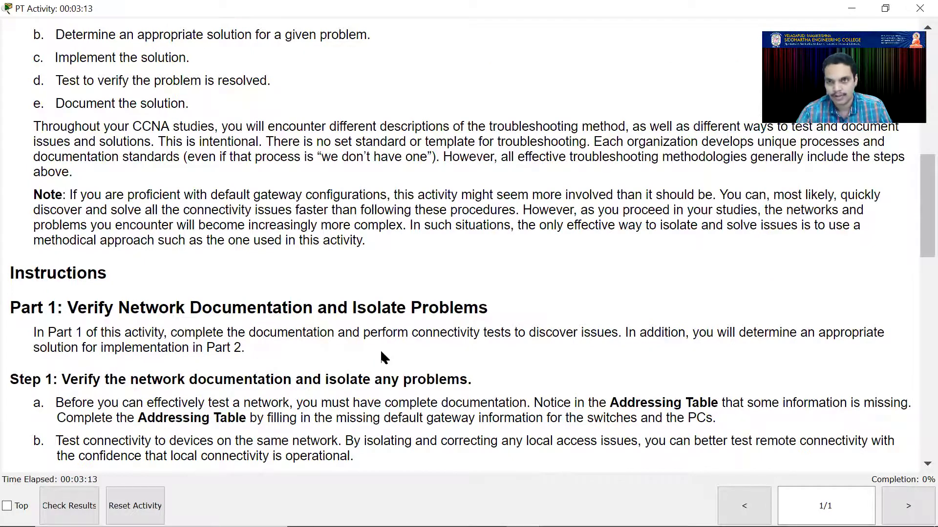
{"action": "scroll", "coordinate": [382, 355], "scroll_direction": "up", "scroll_amount": 7}
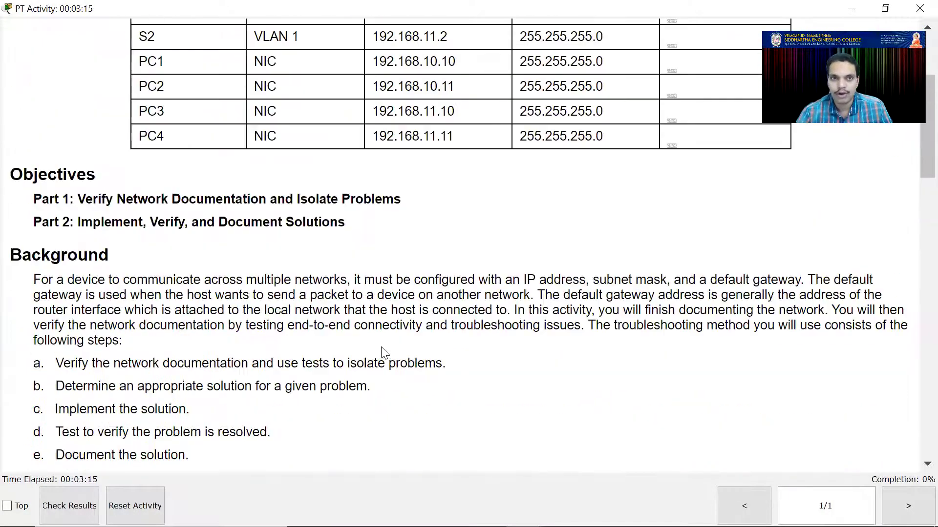
{"action": "scroll", "coordinate": [382, 344], "scroll_direction": "up", "scroll_amount": 1}
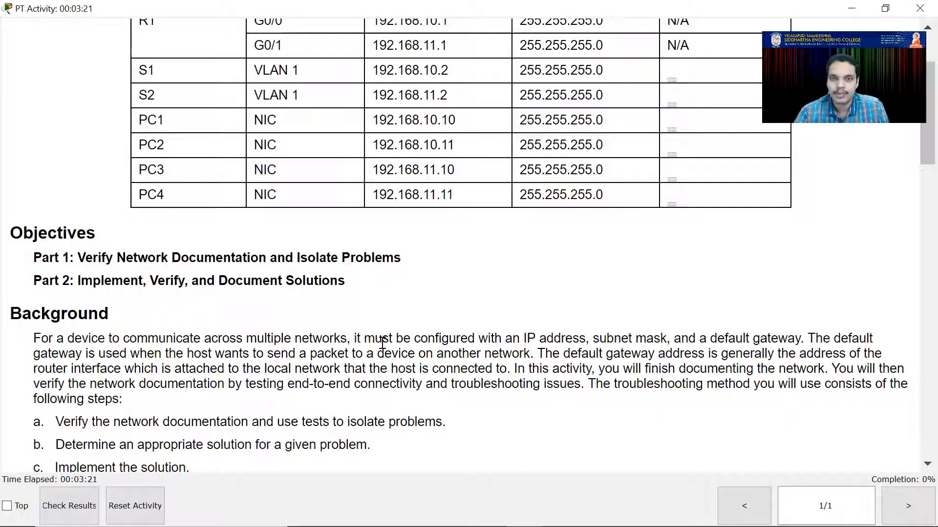
{"action": "scroll", "coordinate": [382, 345], "scroll_direction": "up", "scroll_amount": 2}
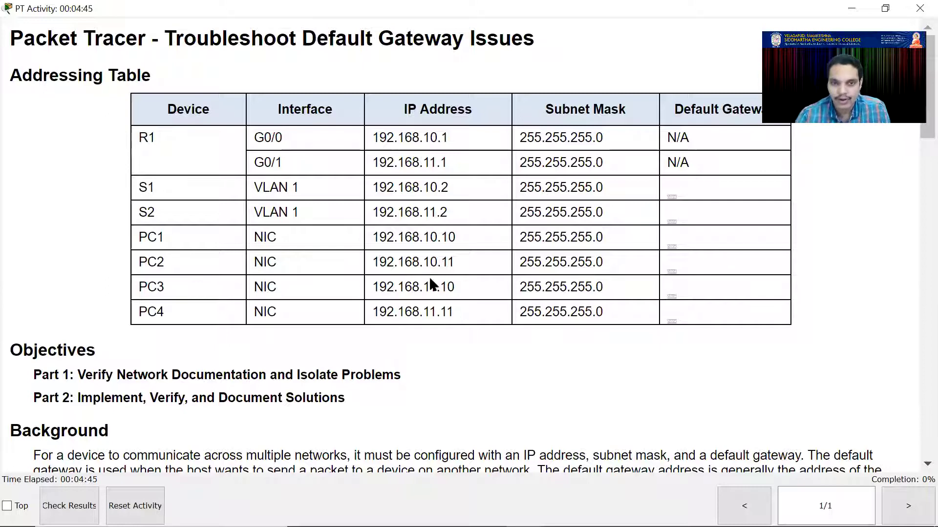
Scroll up to the title, where S1, S2 and PC1–PC4 show blank default gateways
{"action": "scroll", "coordinate": [429, 276], "scroll_direction": "down", "scroll_amount": 15}
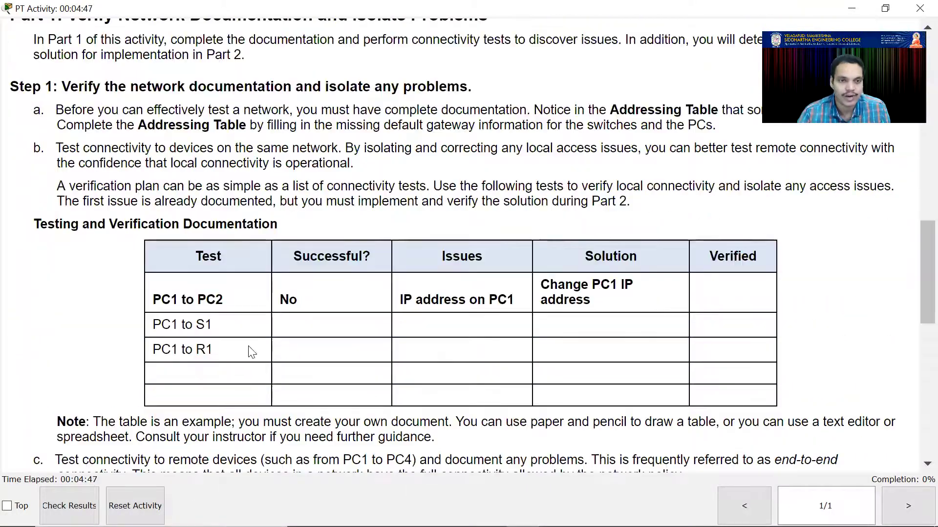
{"action": "scroll", "coordinate": [342, 341], "scroll_direction": "up", "scroll_amount": 5}
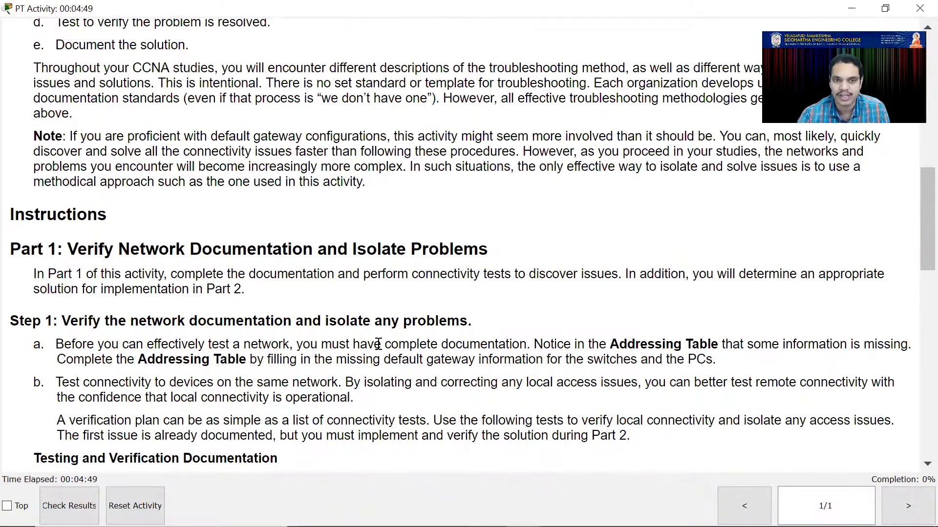
{"action": "scroll", "coordinate": [378, 344], "scroll_direction": "up", "scroll_amount": 5}
{"action": "scroll", "coordinate": [378, 346], "scroll_direction": "down", "scroll_amount": 9}
{"action": "scroll", "coordinate": [376, 348], "scroll_direction": "up", "scroll_amount": 10}
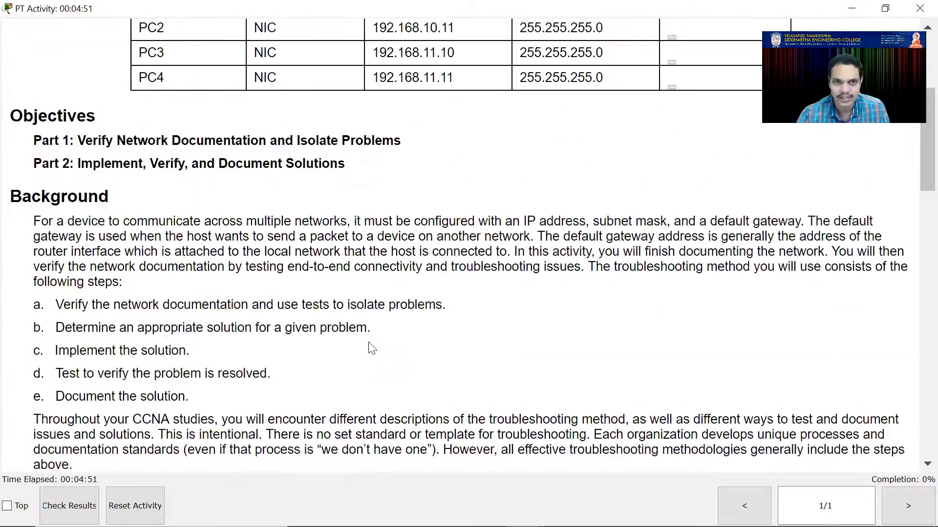
{"action": "scroll", "coordinate": [372, 348], "scroll_direction": "up", "scroll_amount": 5}
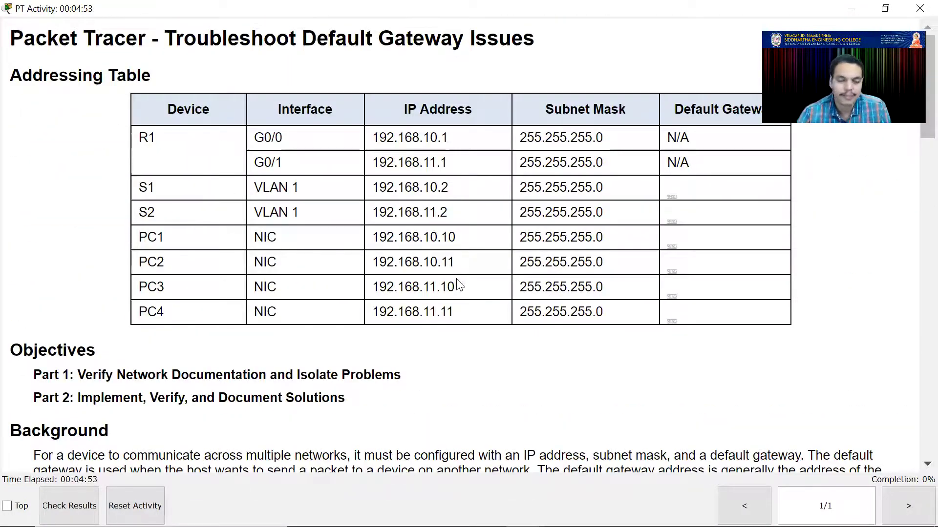
Open PC1's IP Configuration (192.168.11.10, gateway 192.168.10.1) and start editing its IPv4 address
{"action": "mouse_move", "coordinate": [524, 512]}
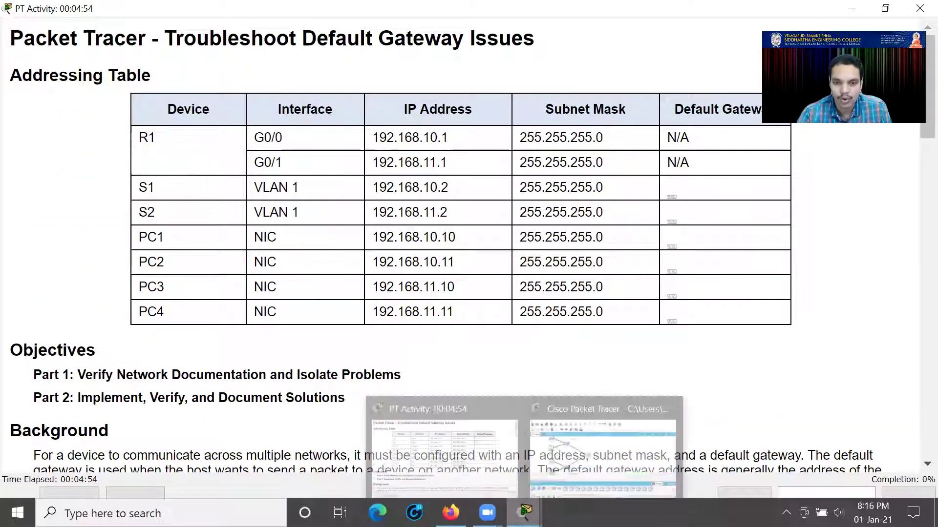
{"action": "left_click", "coordinate": [579, 441]}
{"action": "scroll", "coordinate": [217, 211], "scroll_direction": "up", "scroll_amount": 1}
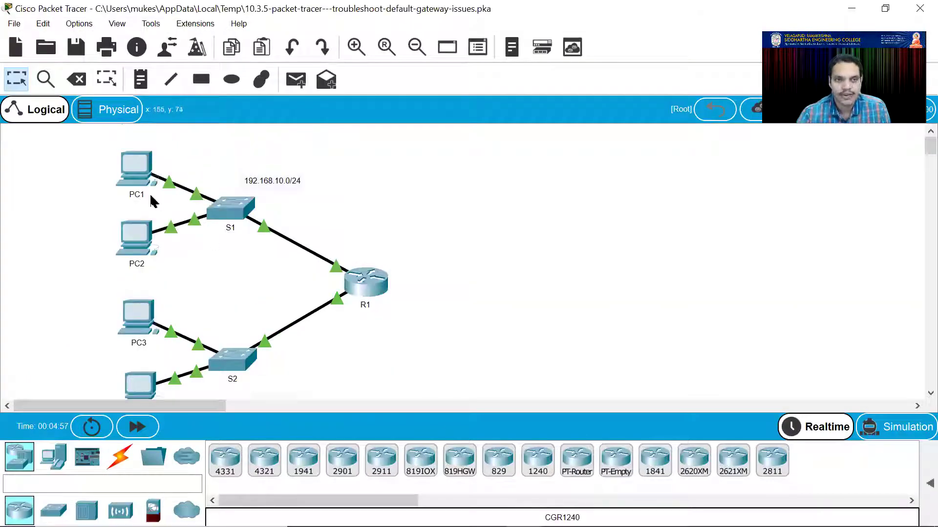
{"action": "mouse_move", "coordinate": [131, 166]}
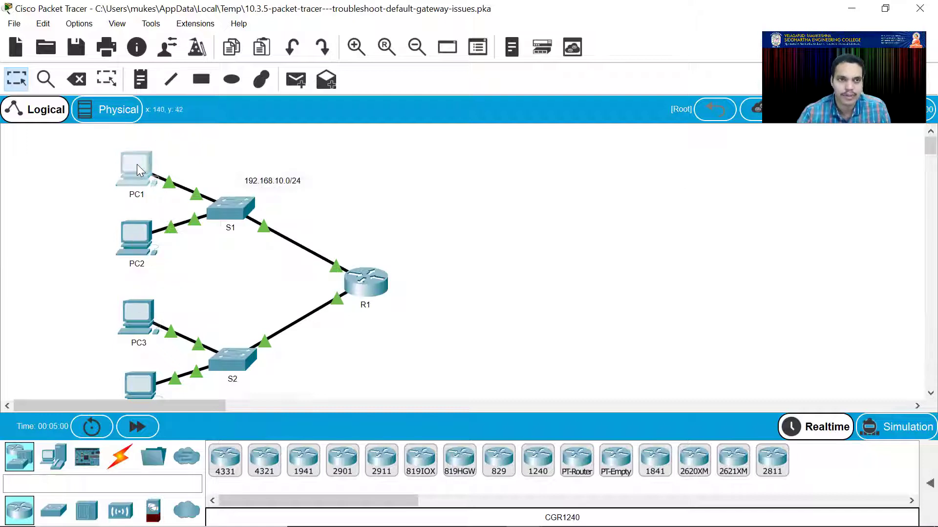
{"action": "left_click", "coordinate": [137, 170]}
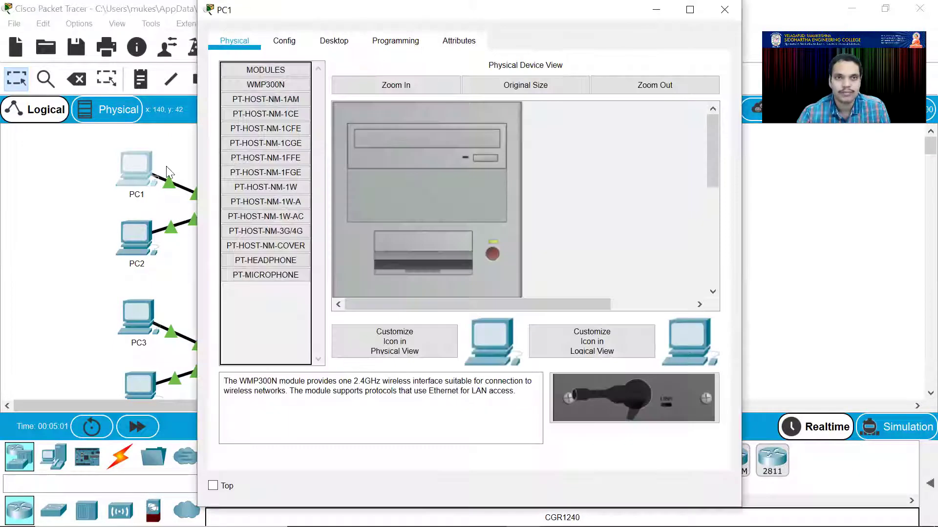
{"action": "left_click", "coordinate": [334, 41]}
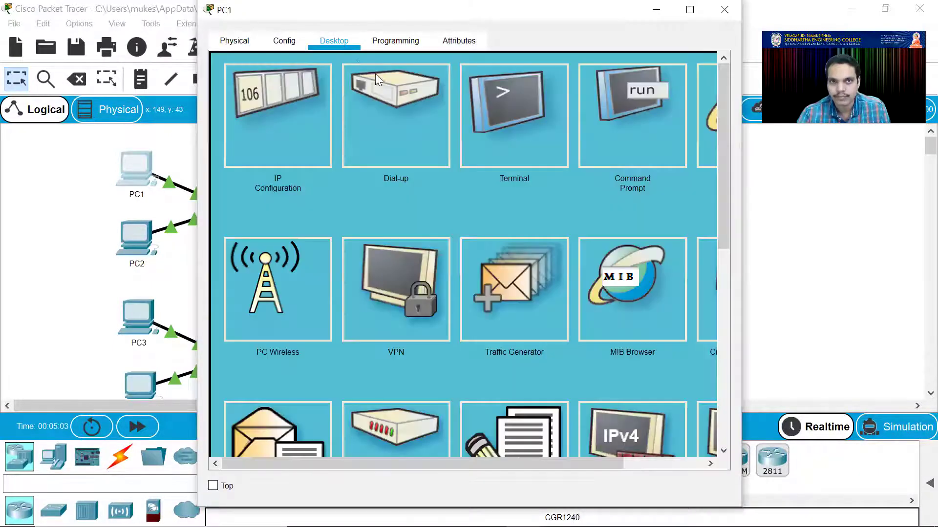
{"action": "left_click", "coordinate": [287, 128]}
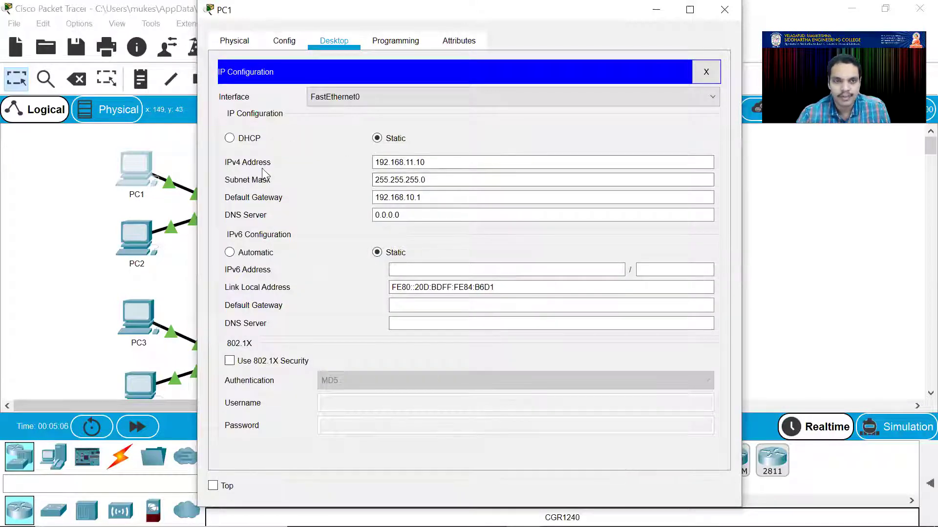
{"action": "left_click", "coordinate": [397, 162]}
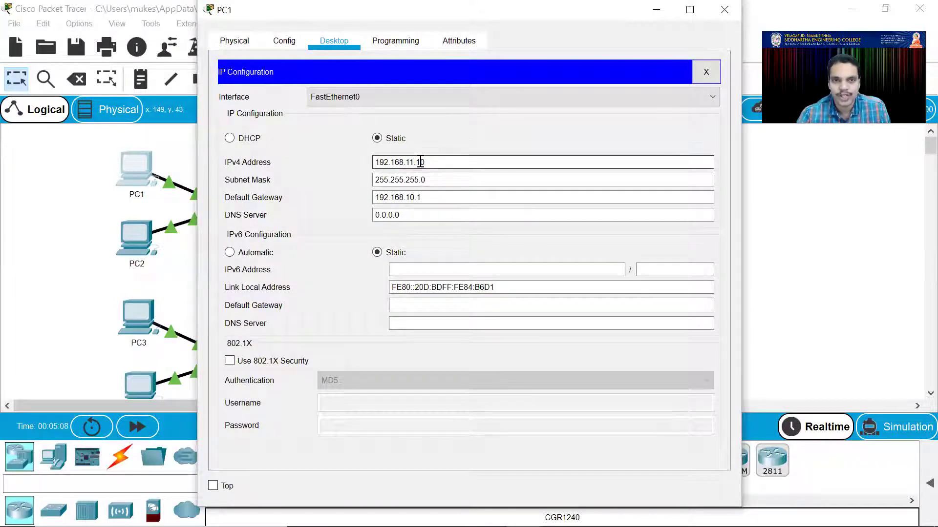
Copy 192.168.10.10 from the addressing table and paste it into PC1's IPv4 Address field
{"action": "mouse_move", "coordinate": [523, 513]}
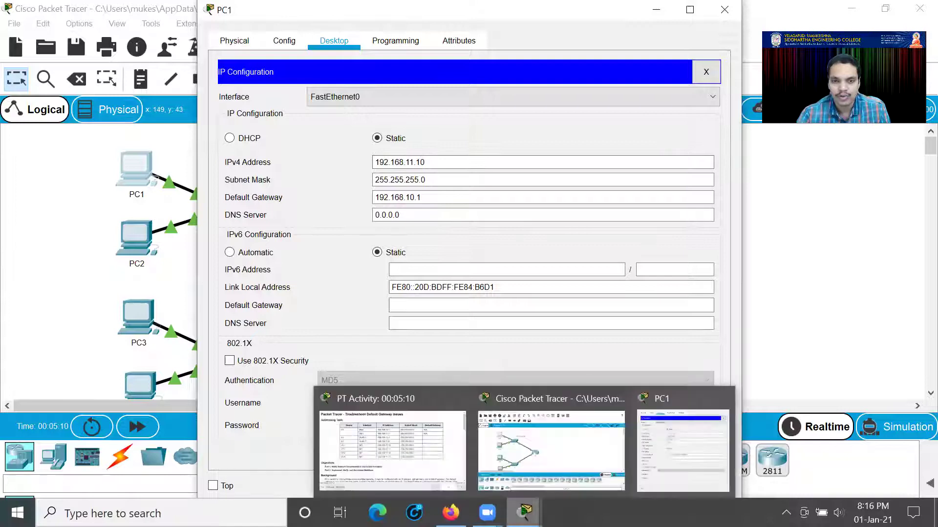
{"action": "left_click", "coordinate": [420, 455]}
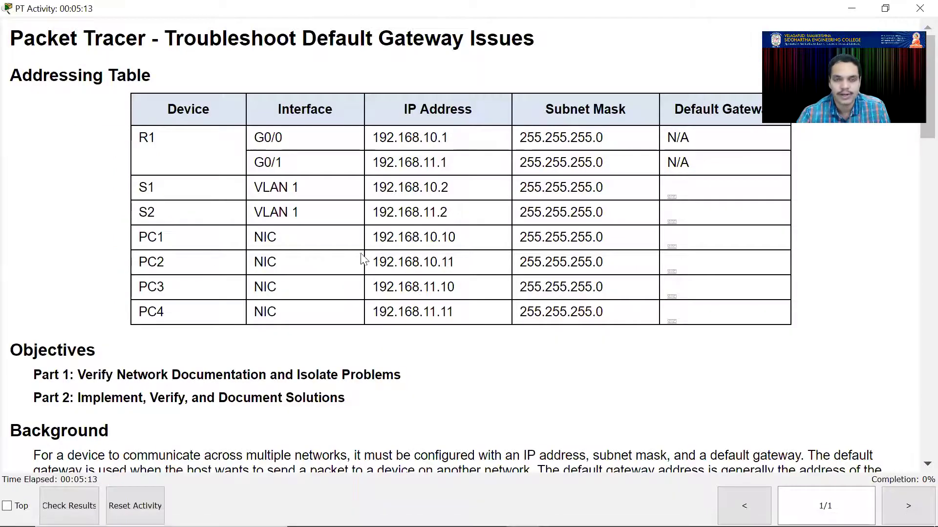
{"action": "left_click_drag", "start_coordinate": [375, 237], "coordinate": [463, 246]}
{"action": "key", "text": "ctrl+c"}
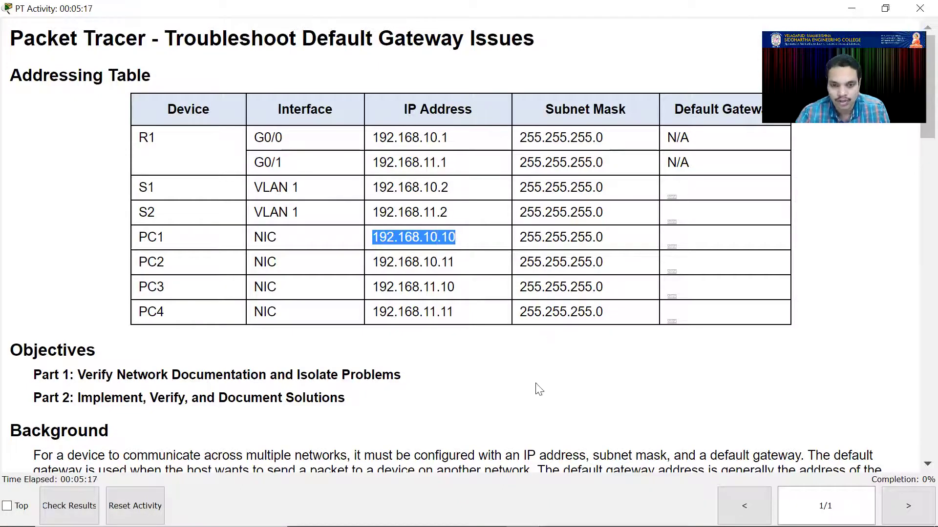
{"action": "mouse_move", "coordinate": [524, 513]}
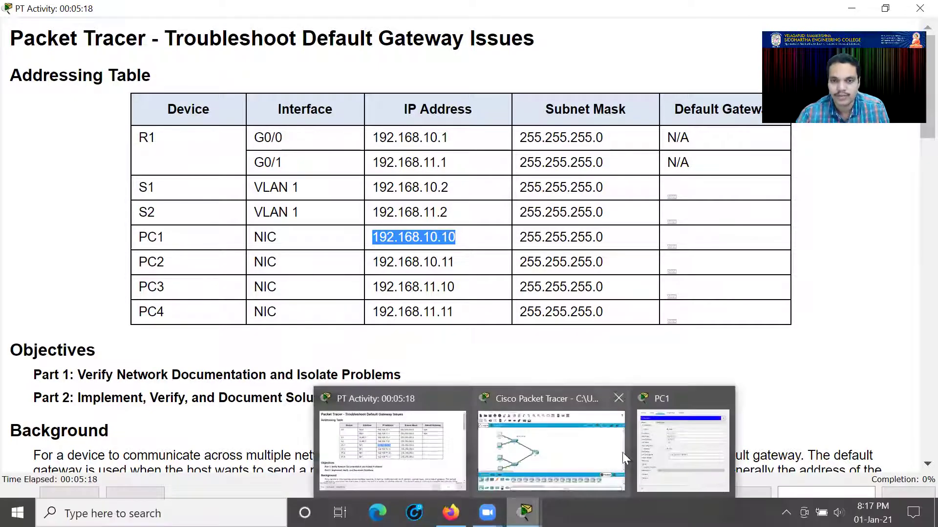
{"action": "left_click", "coordinate": [670, 442]}
{"action": "left_click_drag", "start_coordinate": [431, 164], "coordinate": [364, 165]}
{"action": "key", "text": "ctrl+v"}
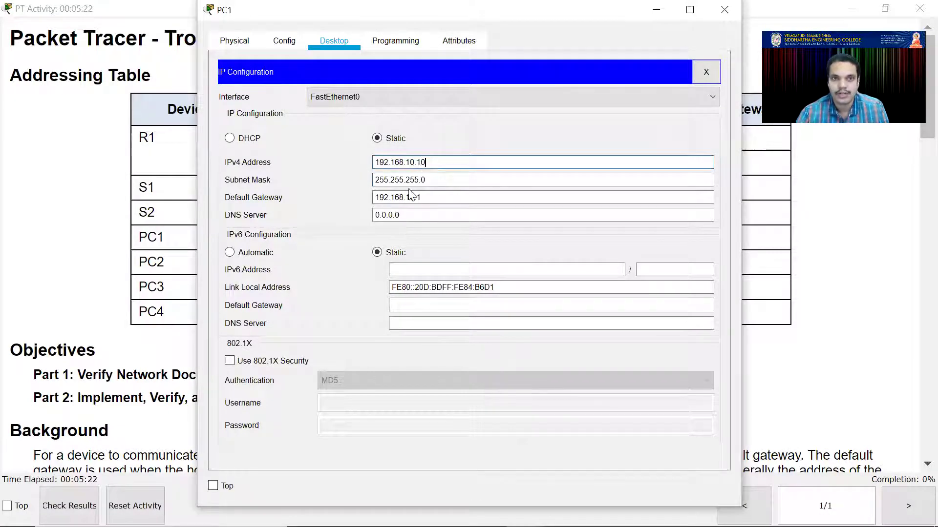
{"action": "left_click", "coordinate": [421, 166]}
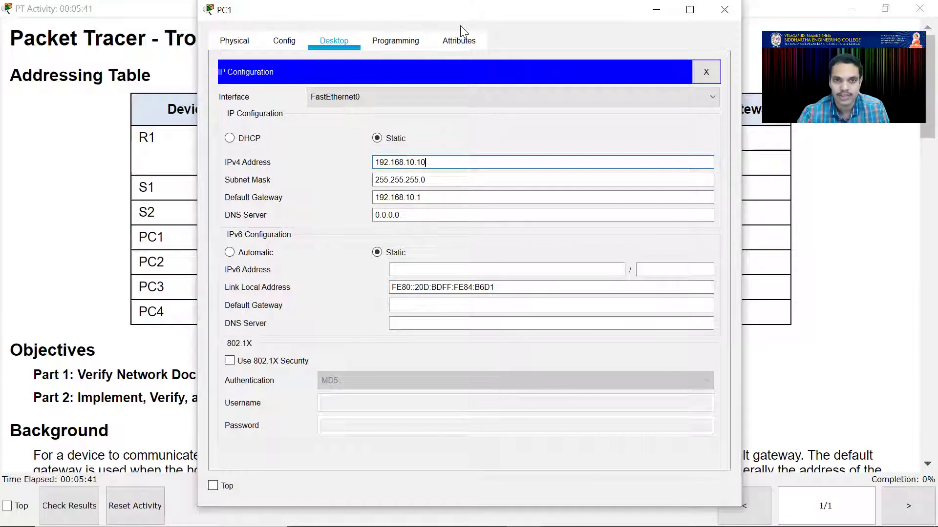
Compare PC1's settings against the table, check its subnet mask, then close PC1's window
{"action": "left_click_drag", "start_coordinate": [461, 11], "coordinate": [543, 299]}
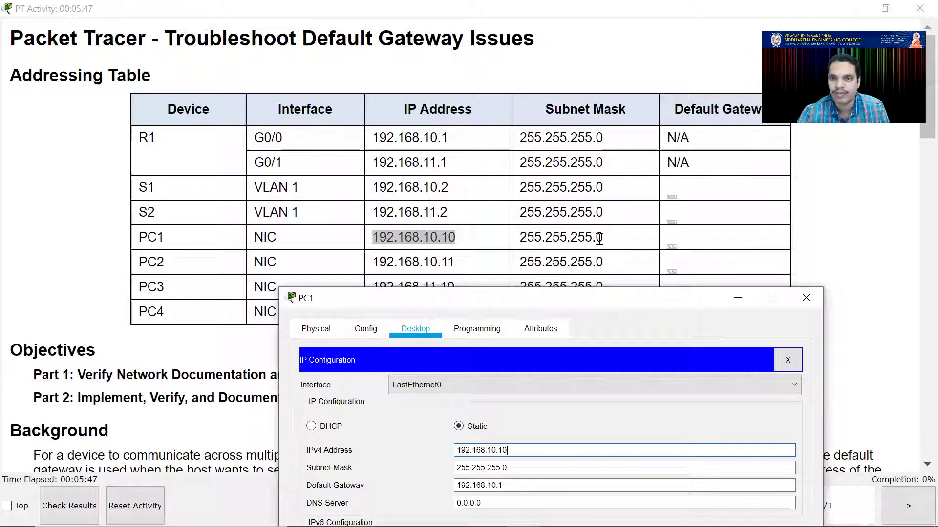
{"action": "left_click_drag", "start_coordinate": [612, 301], "coordinate": [578, 46]}
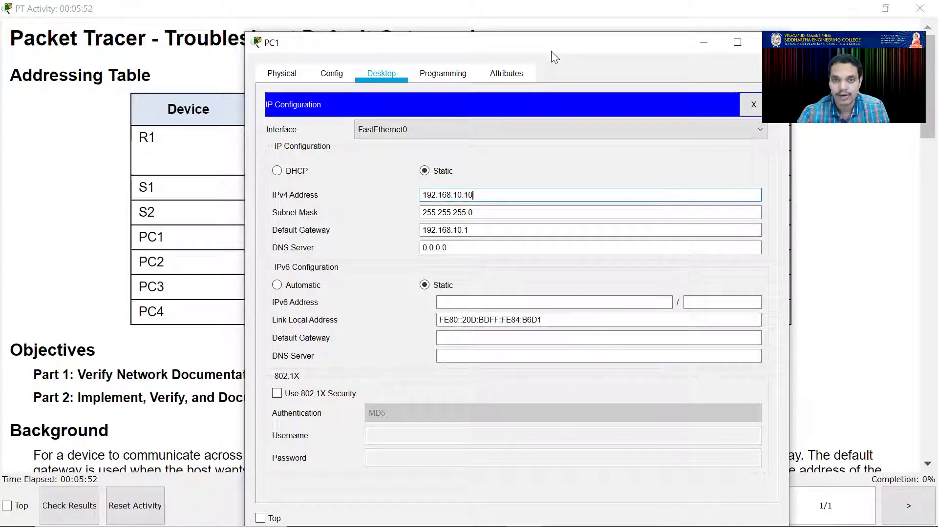
{"action": "left_click_drag", "start_coordinate": [551, 51], "coordinate": [523, 271]}
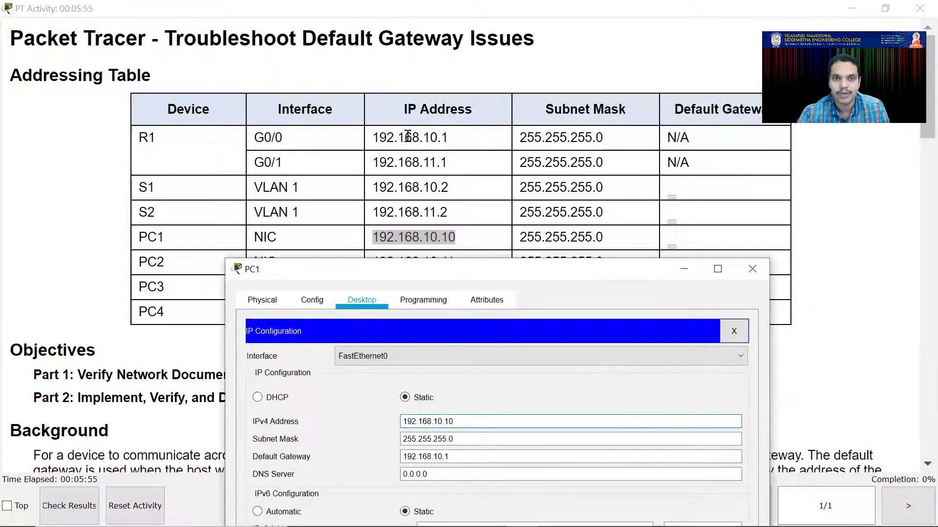
{"action": "left_click_drag", "start_coordinate": [379, 138], "coordinate": [445, 146]}
{"action": "left_click", "coordinate": [429, 346]}
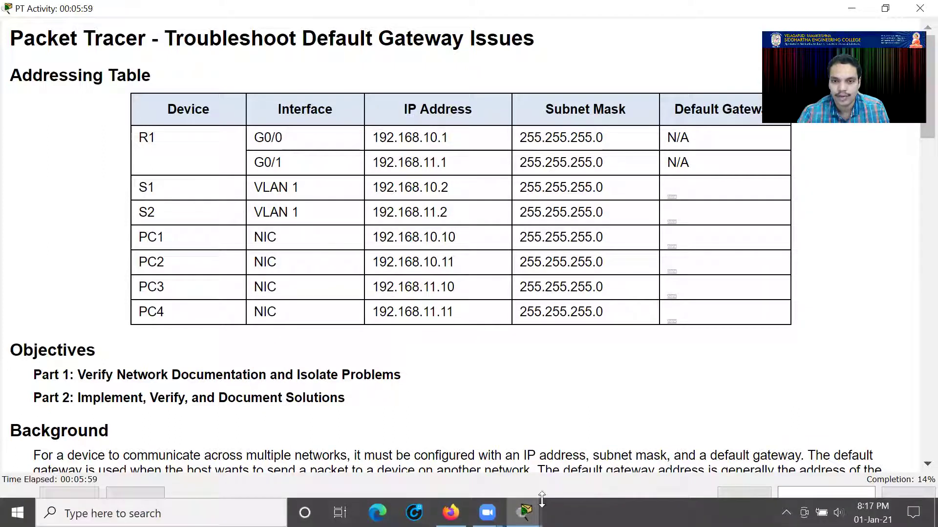
{"action": "mouse_move", "coordinate": [525, 512]}
{"action": "left_click", "coordinate": [678, 454]}
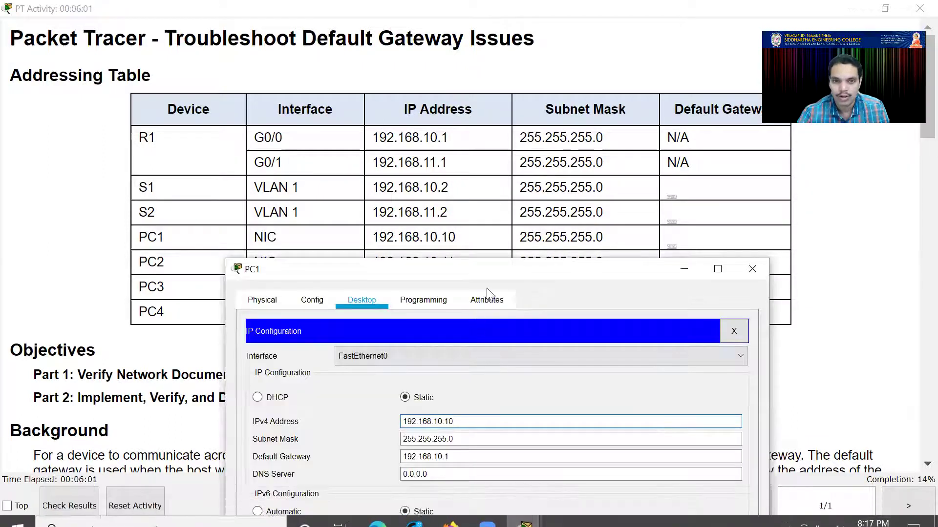
{"action": "left_click_drag", "start_coordinate": [500, 259], "coordinate": [476, 132]}
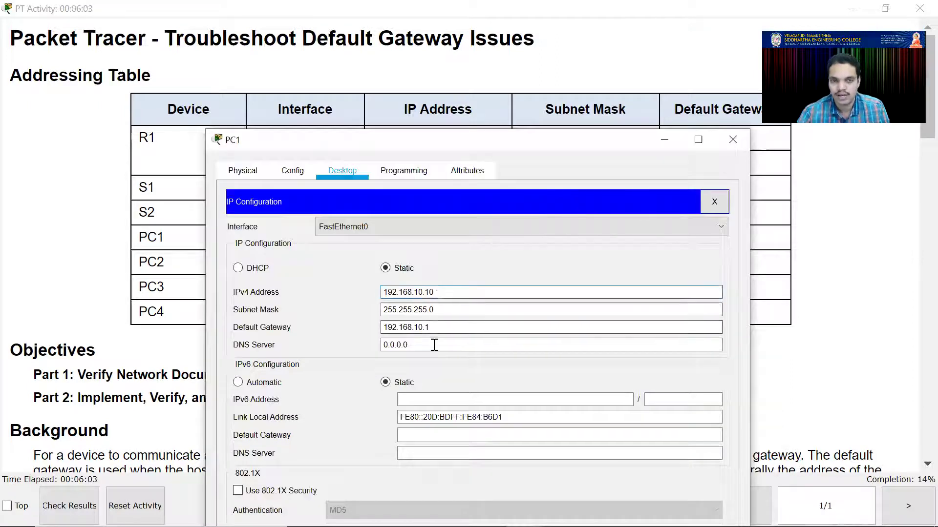
{"action": "left_click", "coordinate": [420, 309]}
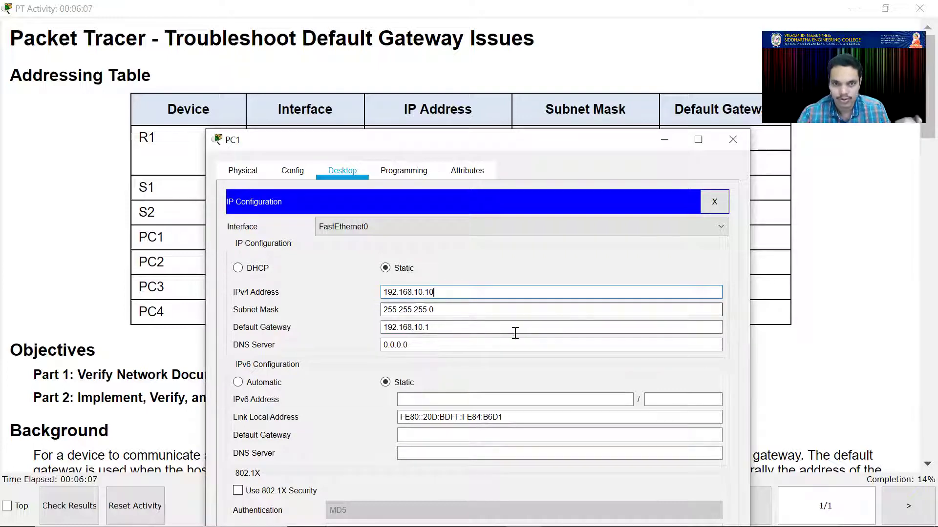
{"action": "left_click", "coordinate": [733, 139]}
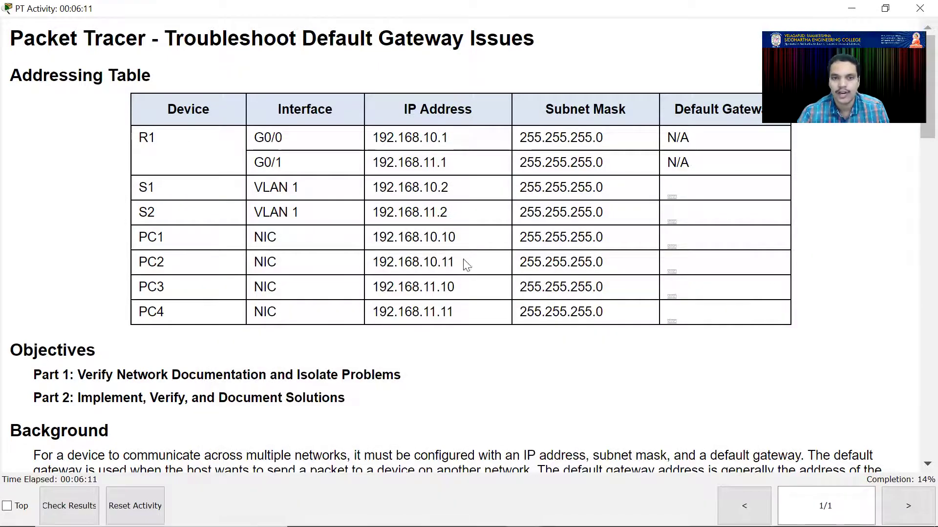
Check PC2's IP 192.168.10.11, mask and gateway 192.168.10.1, close it, and reopen the instructions
{"action": "mouse_move", "coordinate": [525, 513]}
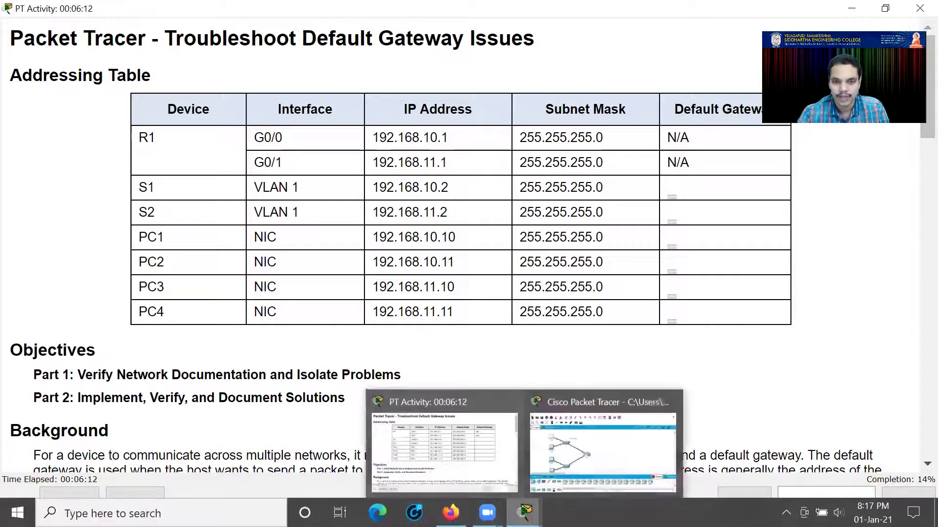
{"action": "left_click", "coordinate": [603, 450]}
{"action": "left_click", "coordinate": [142, 230]}
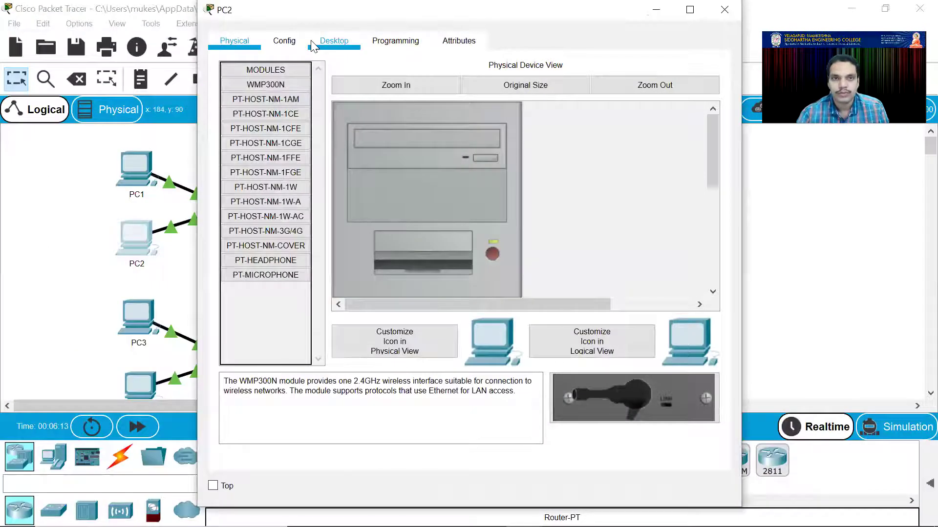
{"action": "left_click", "coordinate": [334, 41]}
{"action": "left_click", "coordinate": [285, 121]}
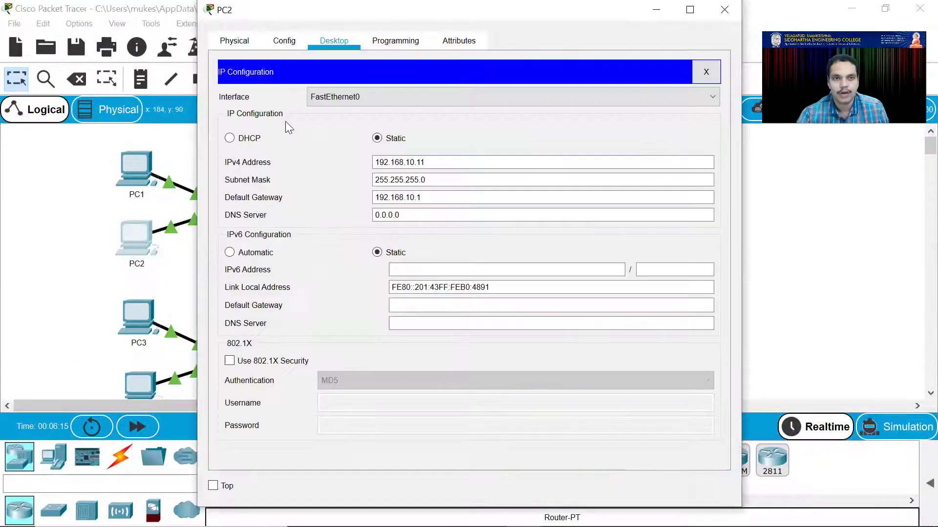
{"action": "left_click", "coordinate": [391, 162]}
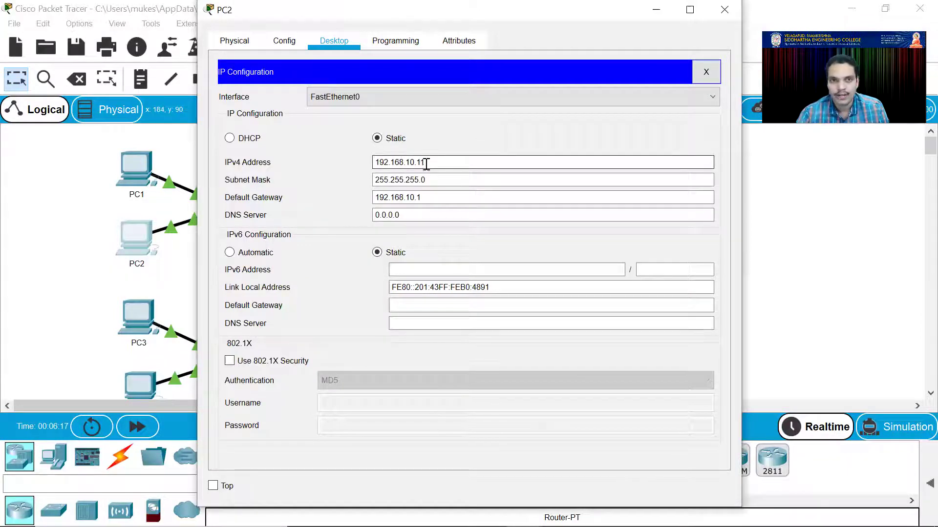
{"action": "left_click", "coordinate": [404, 185]}
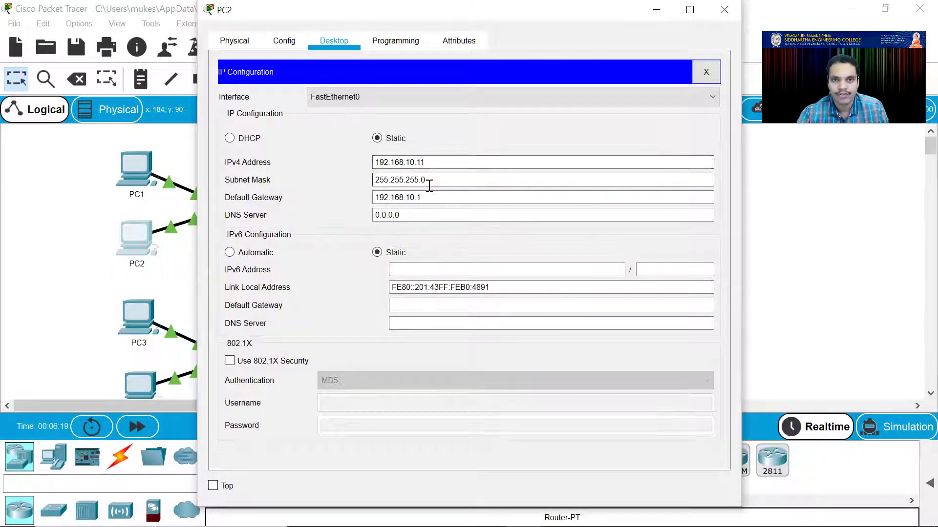
{"action": "left_click", "coordinate": [397, 199]}
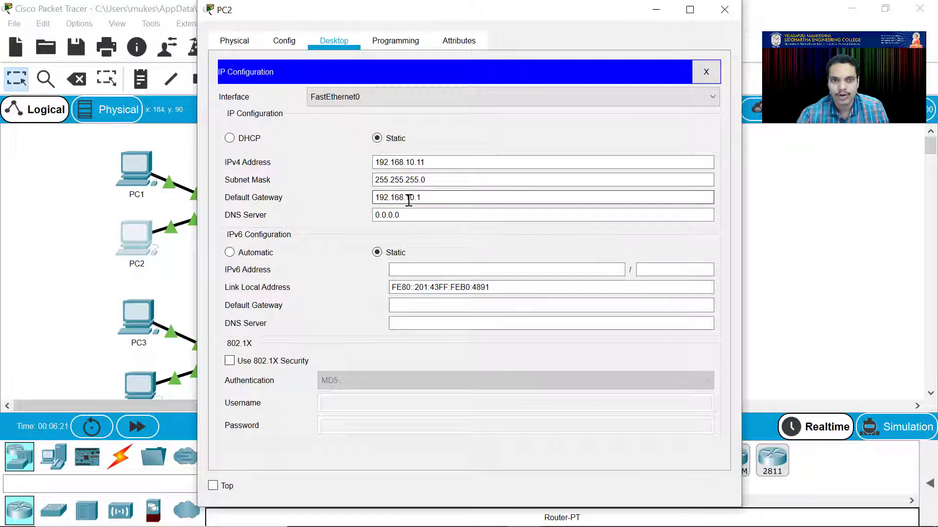
{"action": "left_click", "coordinate": [724, 10]}
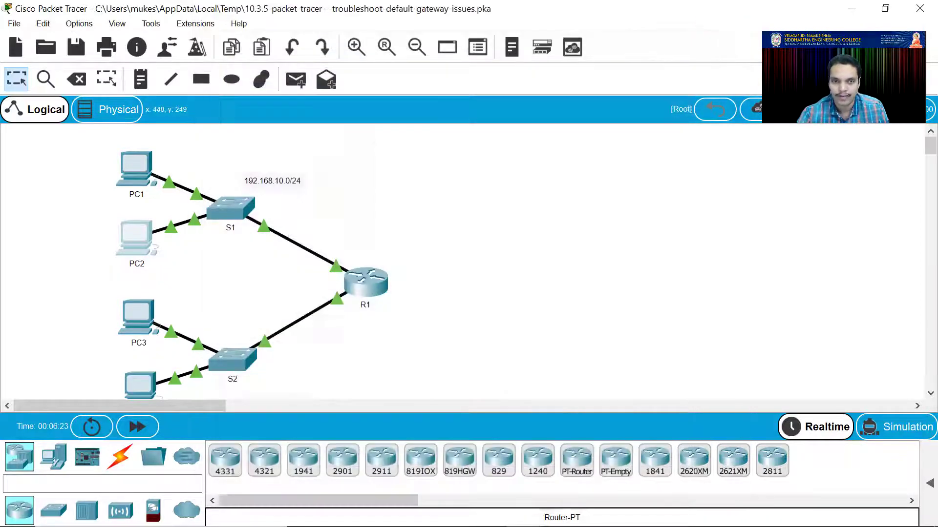
{"action": "mouse_move", "coordinate": [525, 512]}
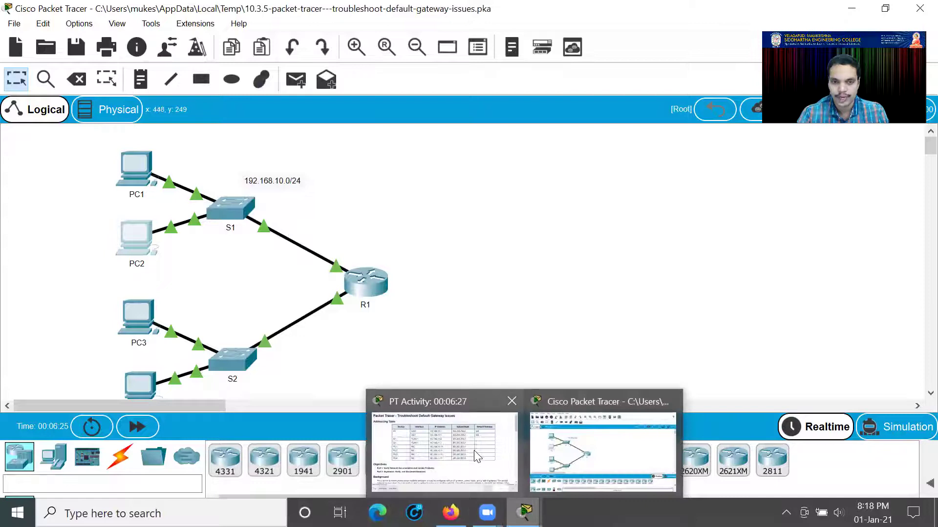
{"action": "left_click", "coordinate": [444, 454]}
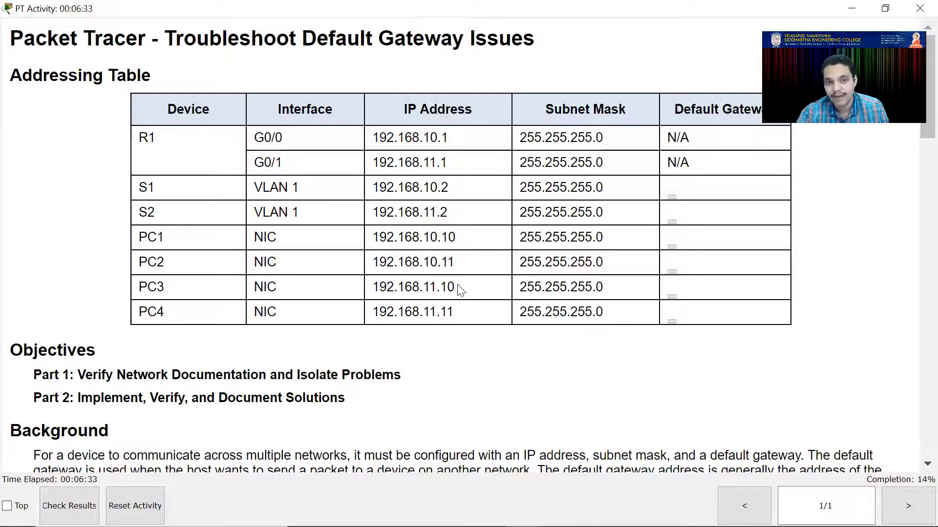
Highlight the PC3/PC4 rows and R1 G0/1's 192.168.11.1 in the addressing table
{"action": "left_click_drag", "start_coordinate": [462, 295], "coordinate": [460, 307]}
{"action": "left_click", "coordinate": [455, 315]}
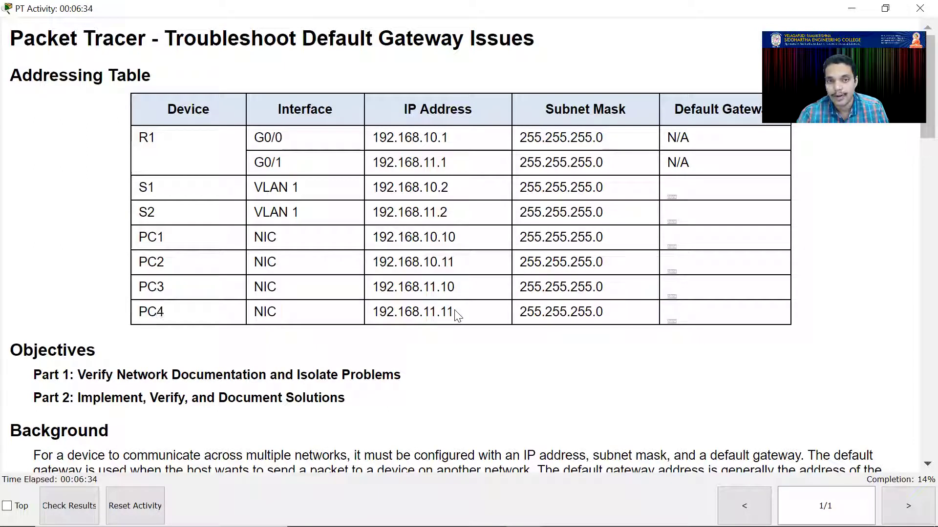
{"action": "left_click_drag", "start_coordinate": [452, 163], "coordinate": [375, 164]}
{"action": "left_click", "coordinate": [426, 172]}
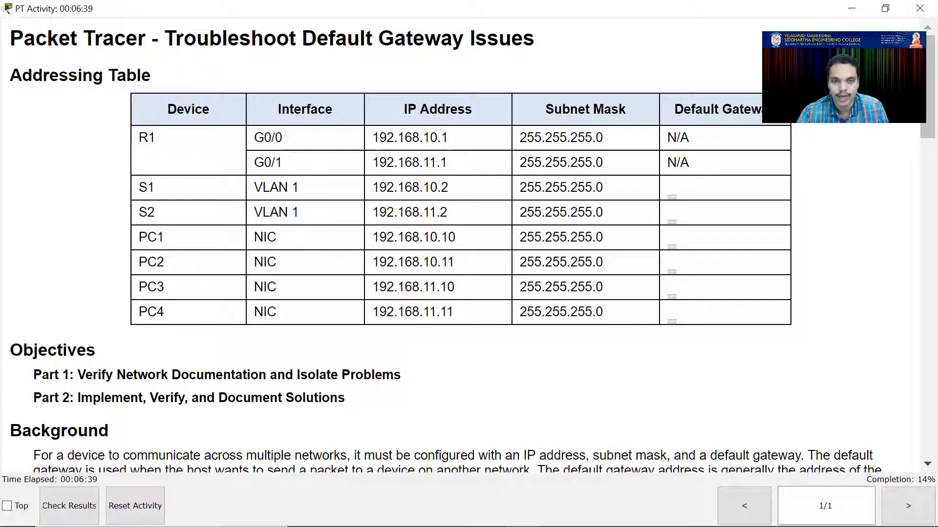
Inspect PC3's IP Configuration, 192.168.11.10 with gateway 192.168.11.1, then close it
{"action": "mouse_move", "coordinate": [525, 512]}
{"action": "left_click", "coordinate": [556, 452]}
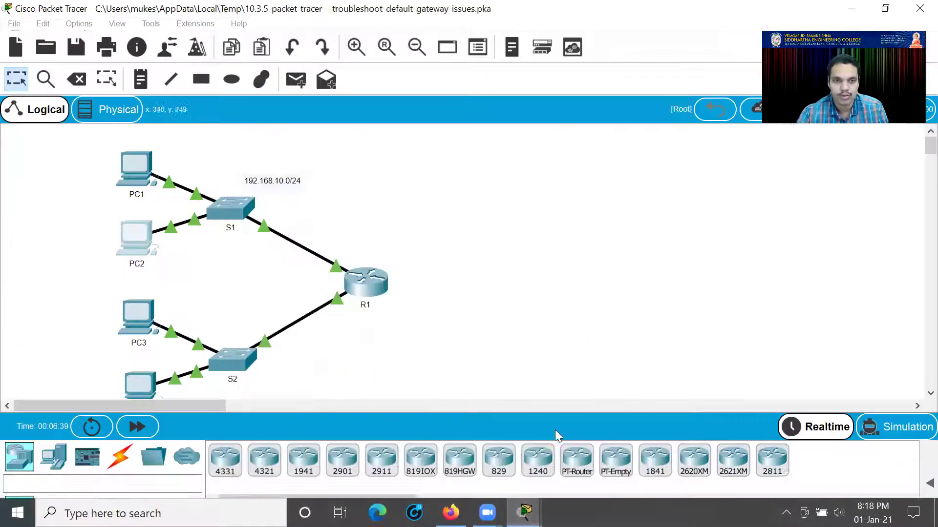
{"action": "left_click", "coordinate": [131, 276]}
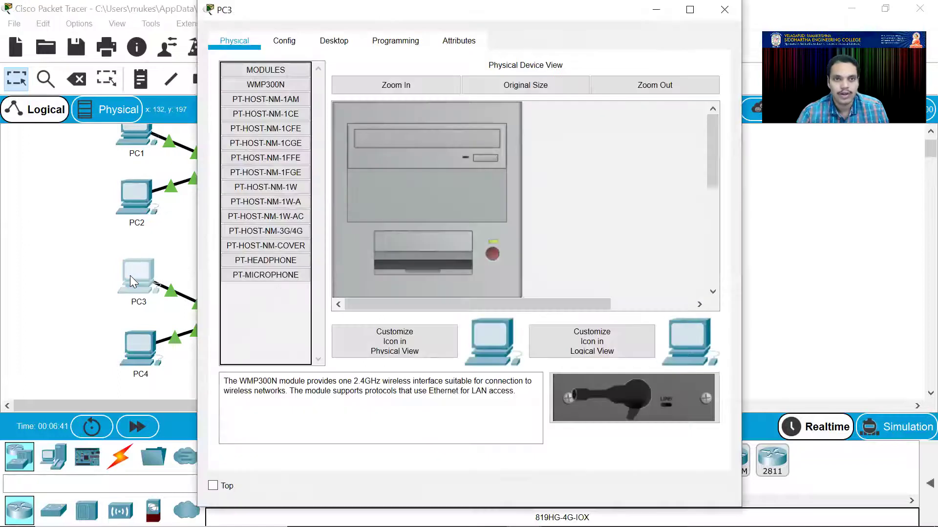
{"action": "left_click", "coordinate": [329, 43]}
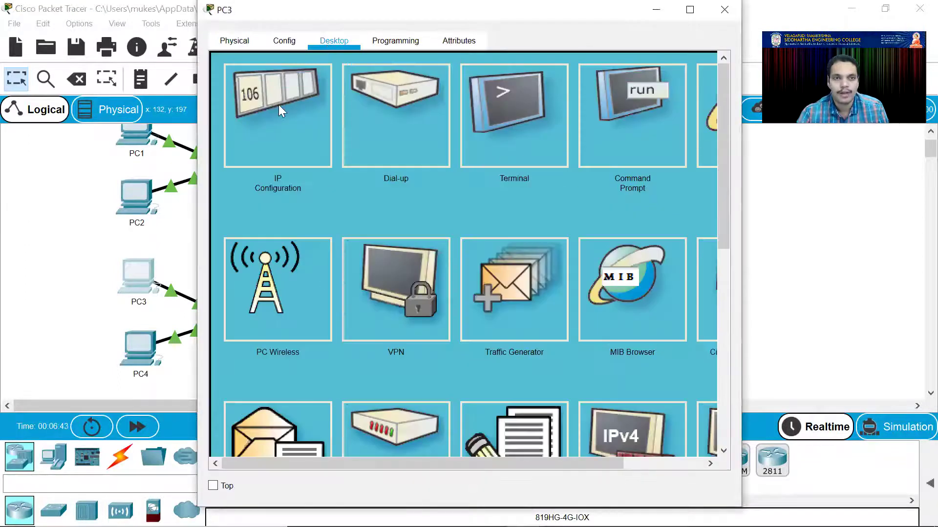
{"action": "left_click", "coordinate": [276, 107]}
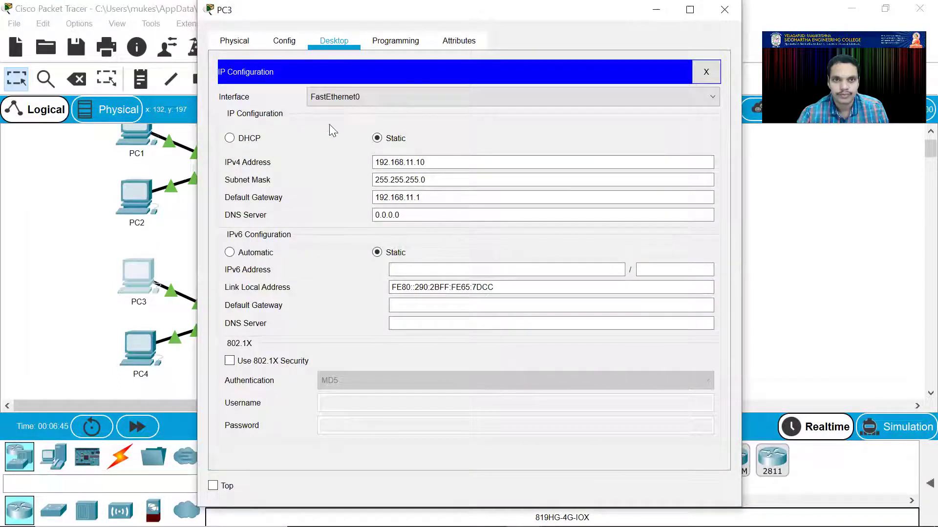
{"action": "left_click", "coordinate": [418, 161]}
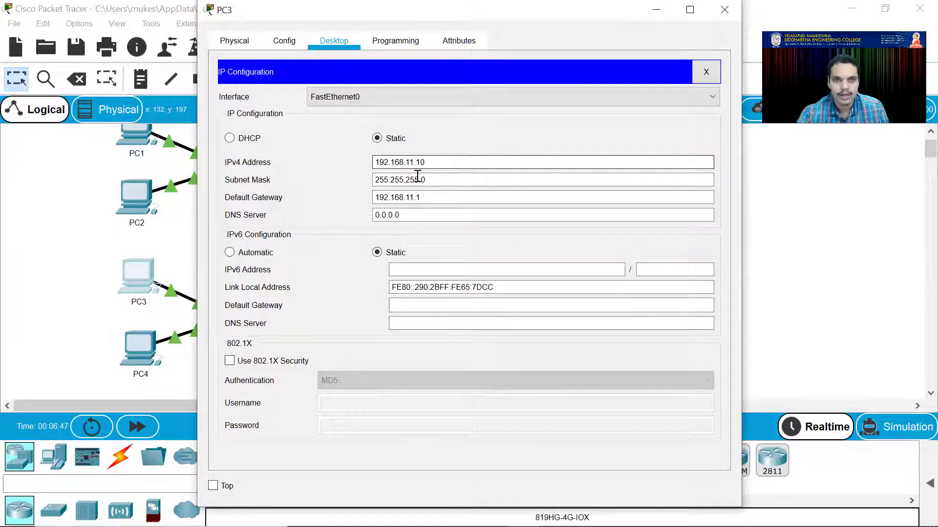
{"action": "left_click", "coordinate": [418, 178]}
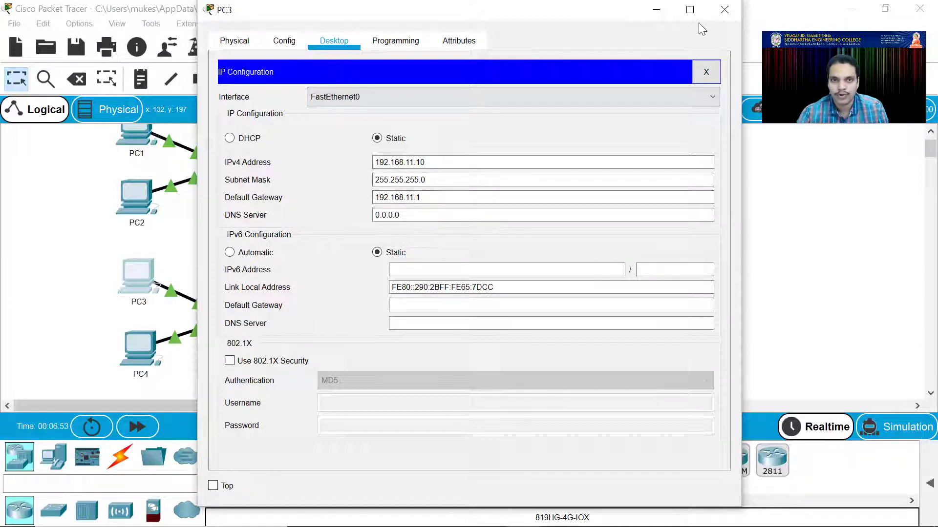
{"action": "left_click", "coordinate": [723, 10]}
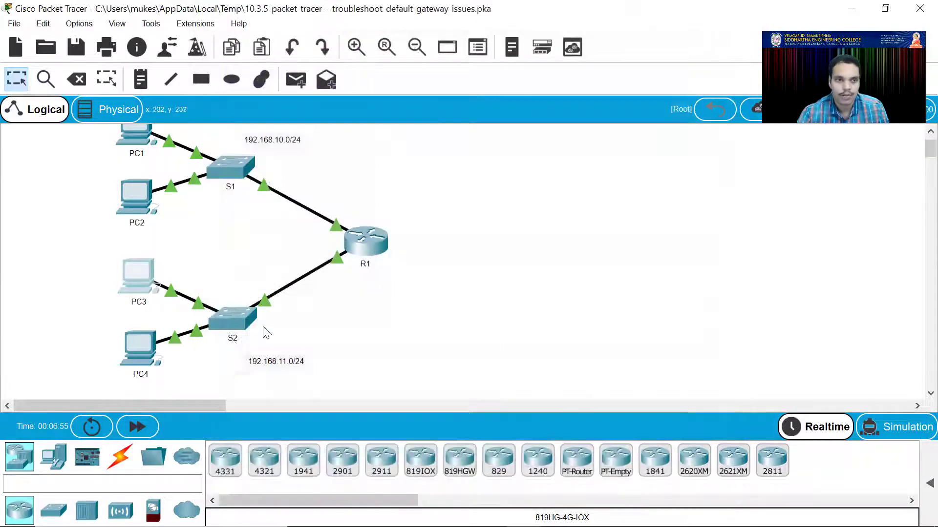
Change PC4's default gateway to 192.168.11.1 by adding the missing 1, then close it
{"action": "left_click", "coordinate": [131, 345]}
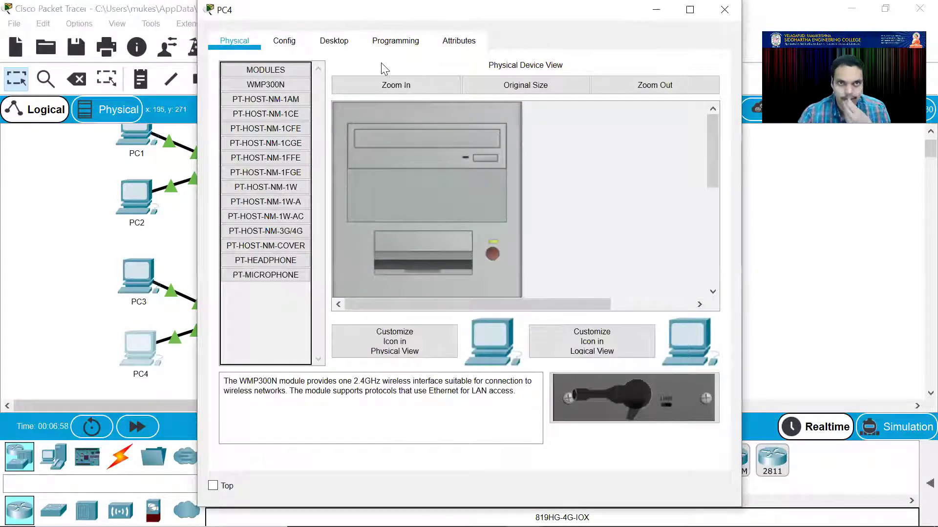
{"action": "left_click", "coordinate": [337, 43]}
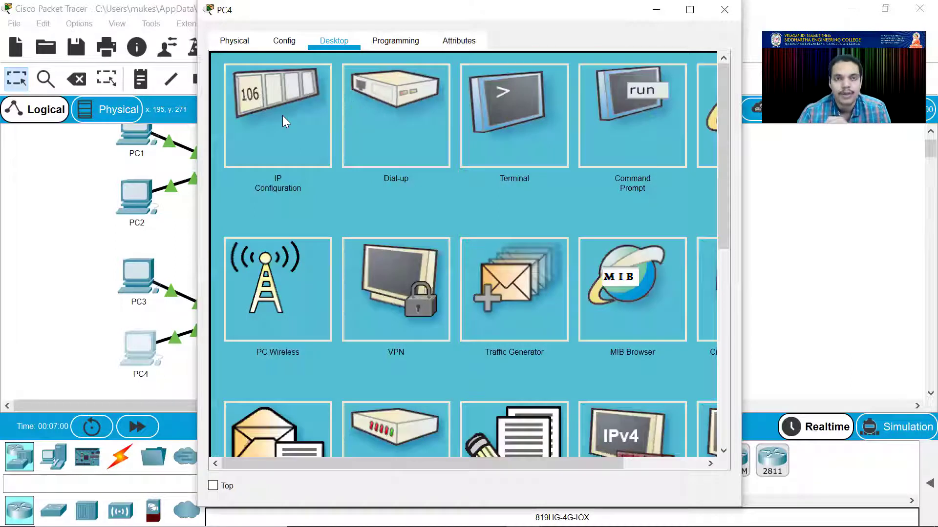
{"action": "left_click", "coordinate": [283, 115]}
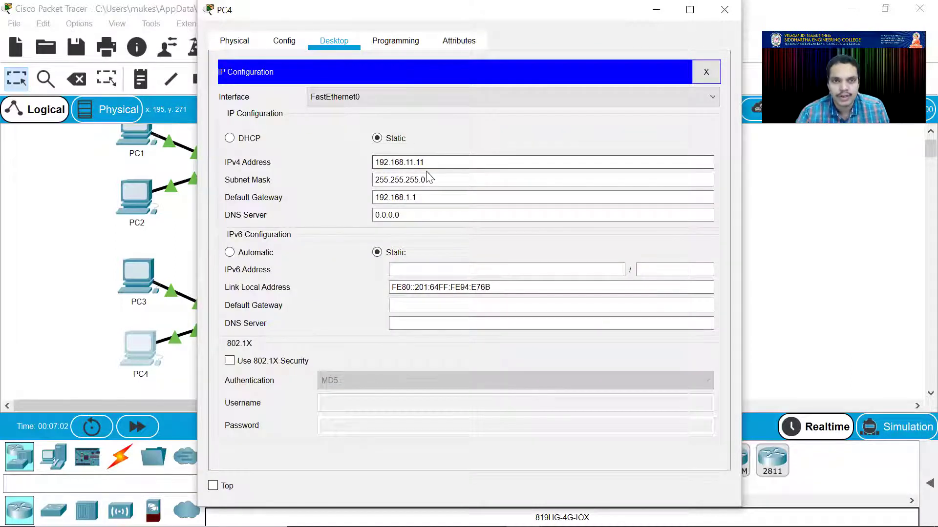
{"action": "left_click", "coordinate": [409, 198]}
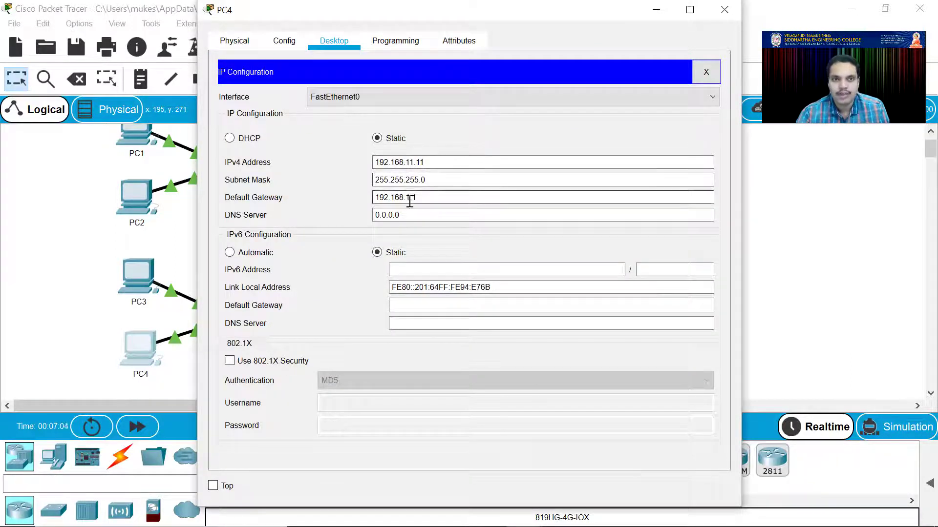
{"action": "type", "text": "1"}
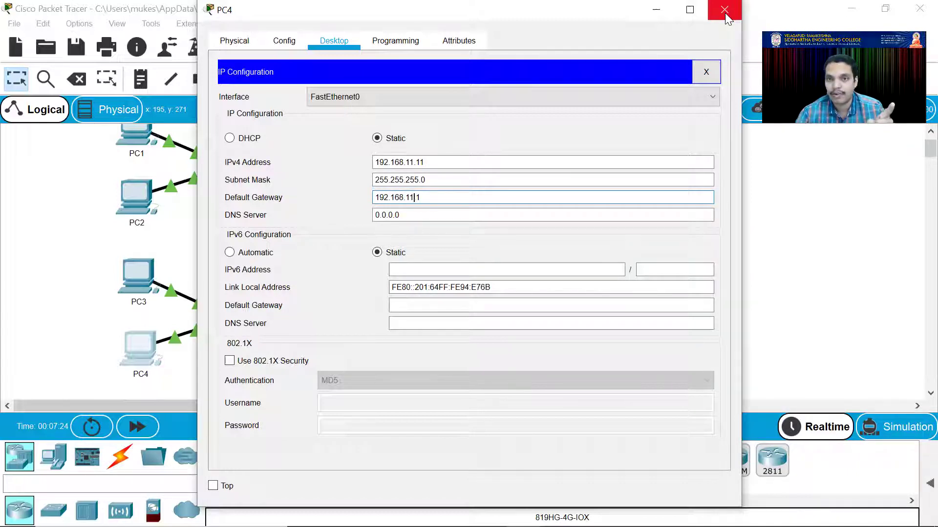
{"action": "left_click", "coordinate": [724, 12]}
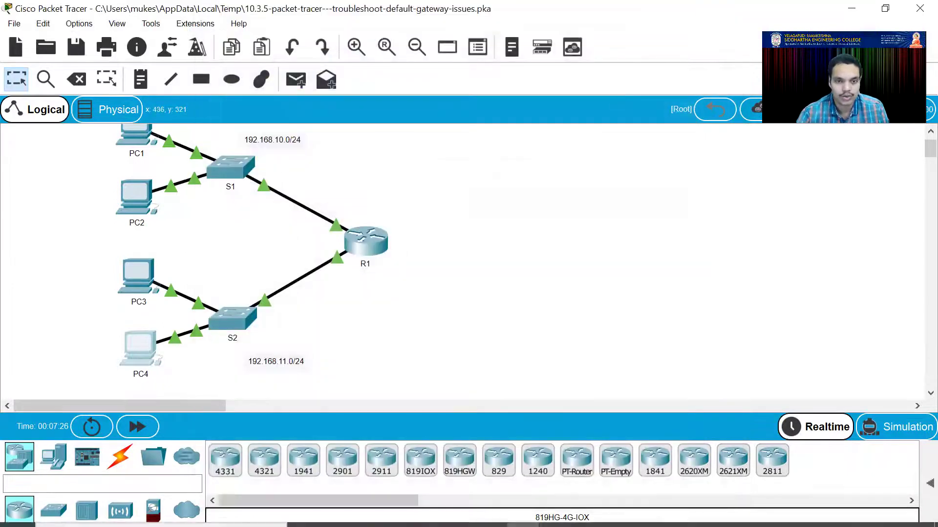
{"action": "mouse_move", "coordinate": [524, 512]}
{"action": "left_click", "coordinate": [460, 441]}
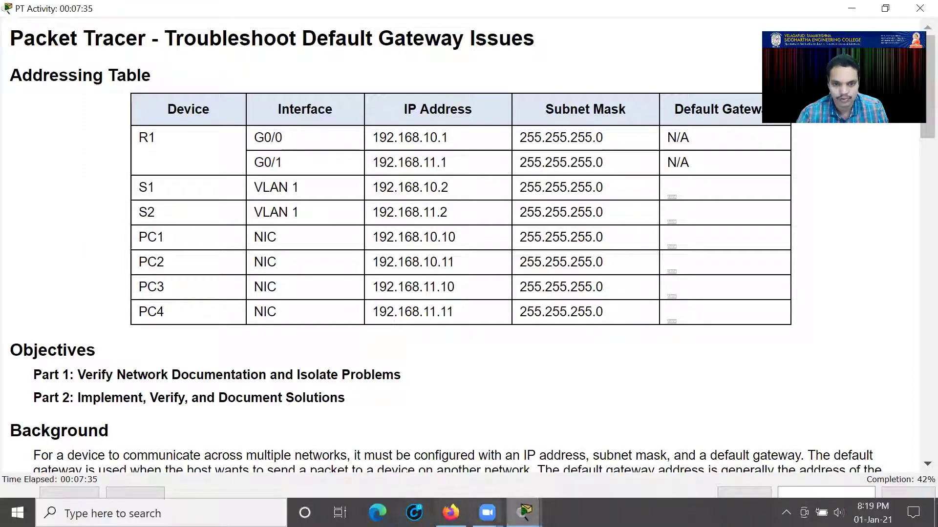
{"action": "mouse_move", "coordinate": [524, 511]}
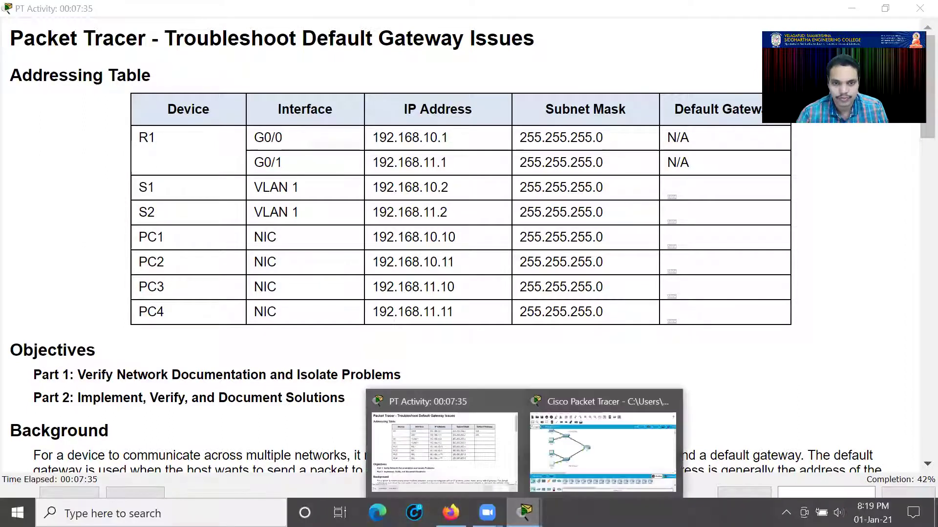
{"action": "left_click", "coordinate": [555, 455]}
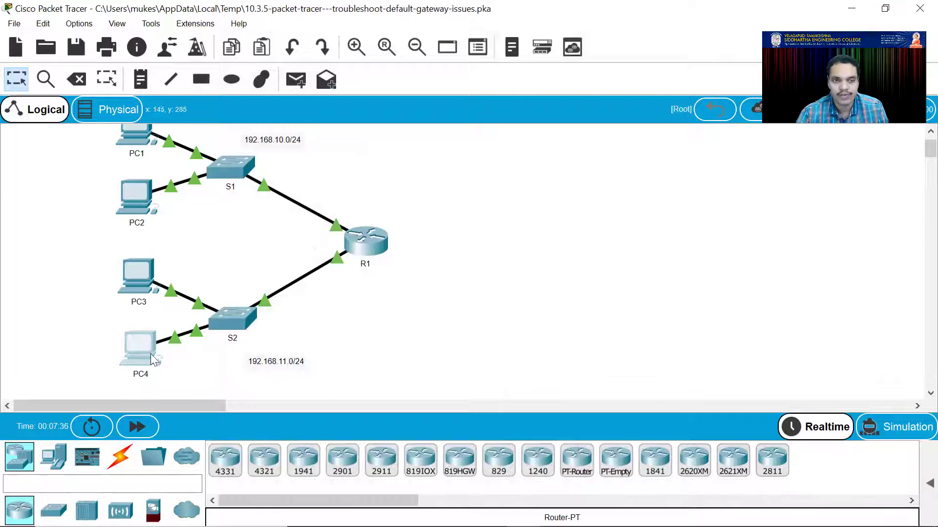
In S1's CLI, run en and show running-config, paging to VLAN 1's 192.168.10.2 address
{"action": "left_click", "coordinate": [221, 171]}
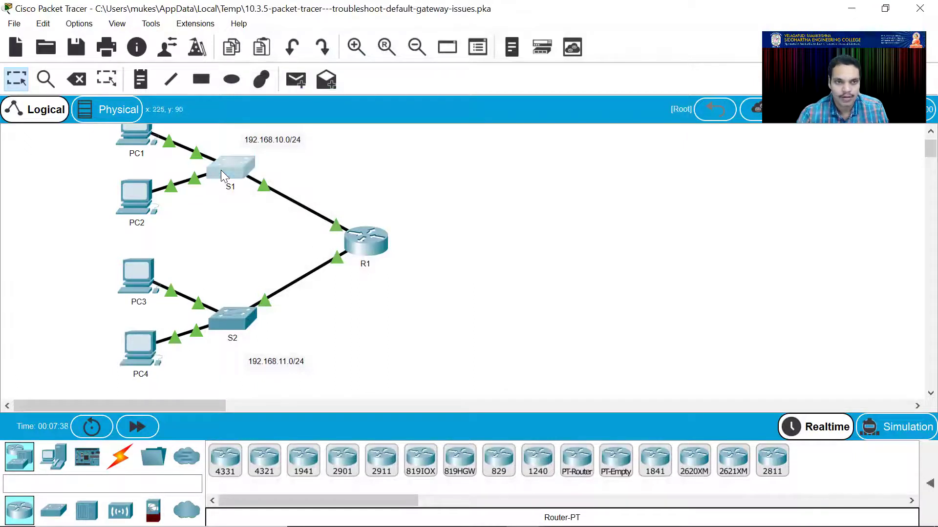
{"action": "left_click", "coordinate": [325, 41]}
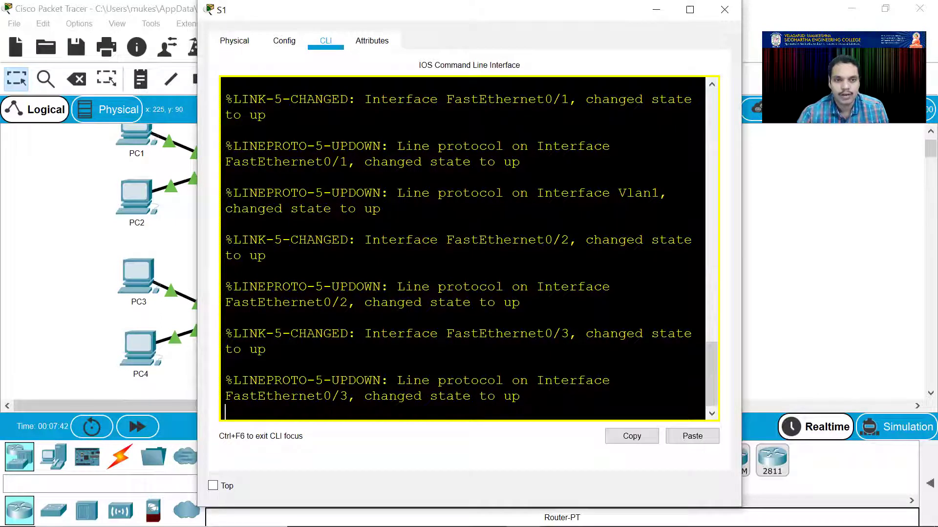
{"action": "key", "text": "Return"}
{"action": "type", "text": "en"}
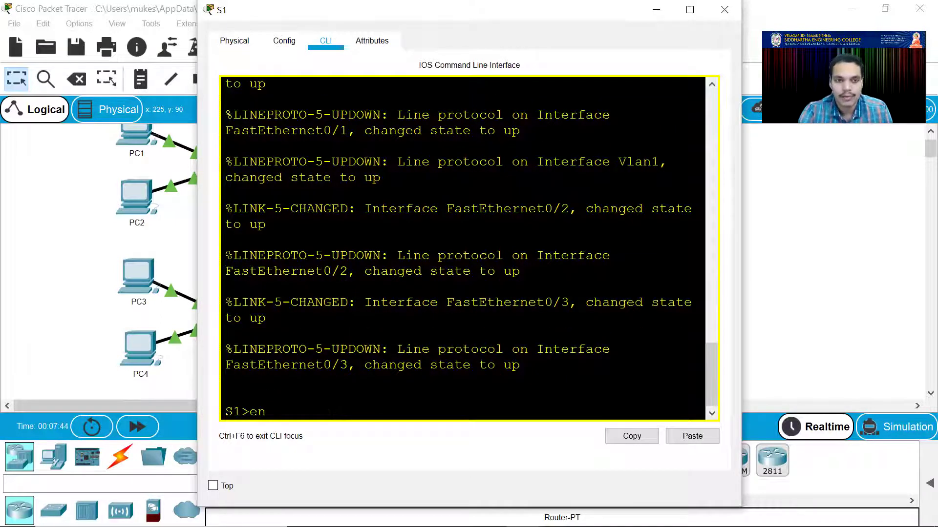
{"action": "key", "text": "Return"}
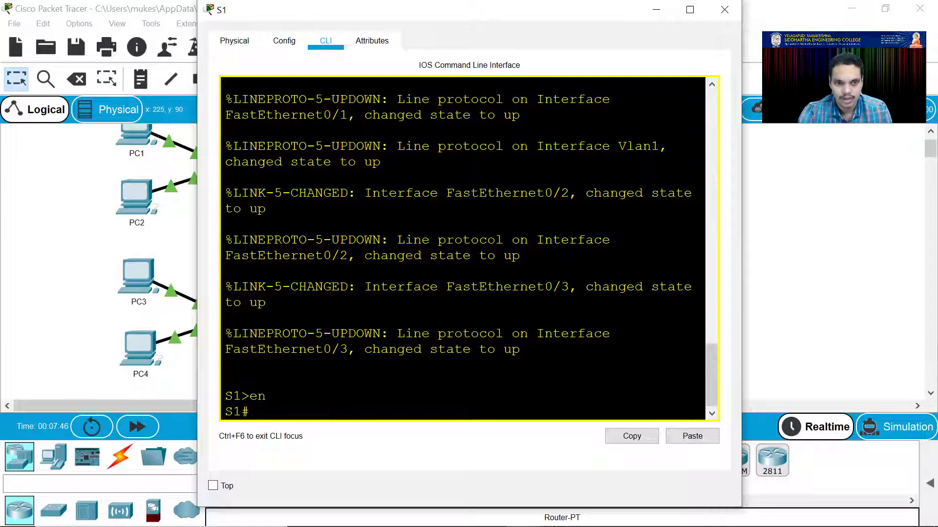
{"action": "type", "text": "show"}
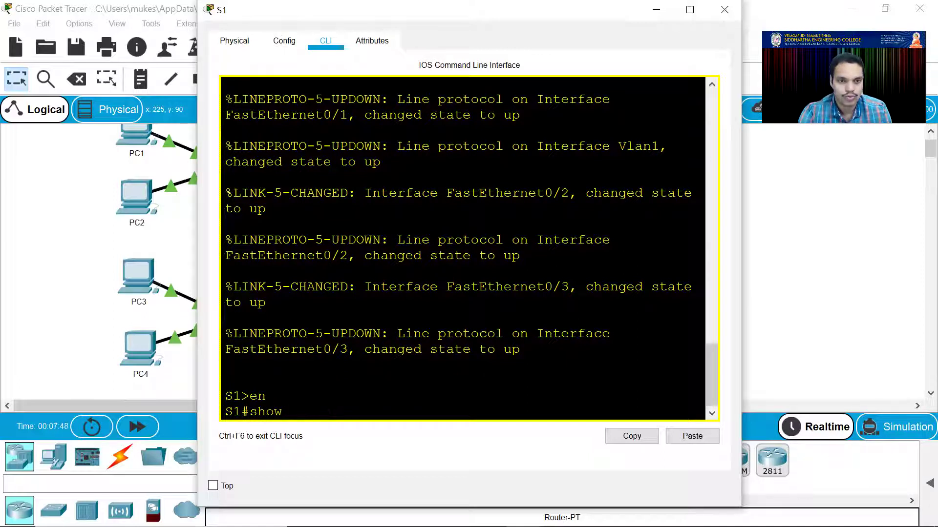
{"action": "type", "text": " runn"}
{"action": "key", "text": "Tab"}
{"action": "key", "text": "Return"}
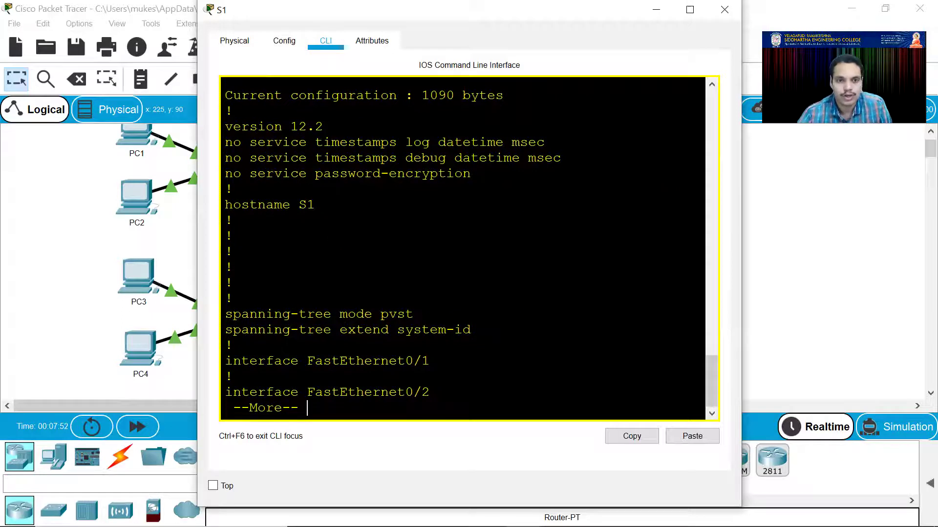
{"action": "key", "text": "space"}
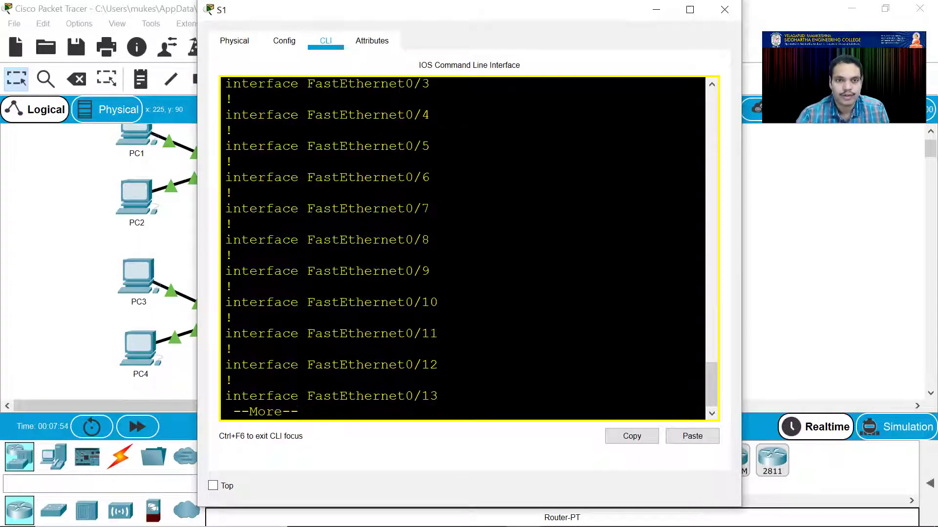
{"action": "key", "text": "space"}
{"action": "key", "text": "space"}
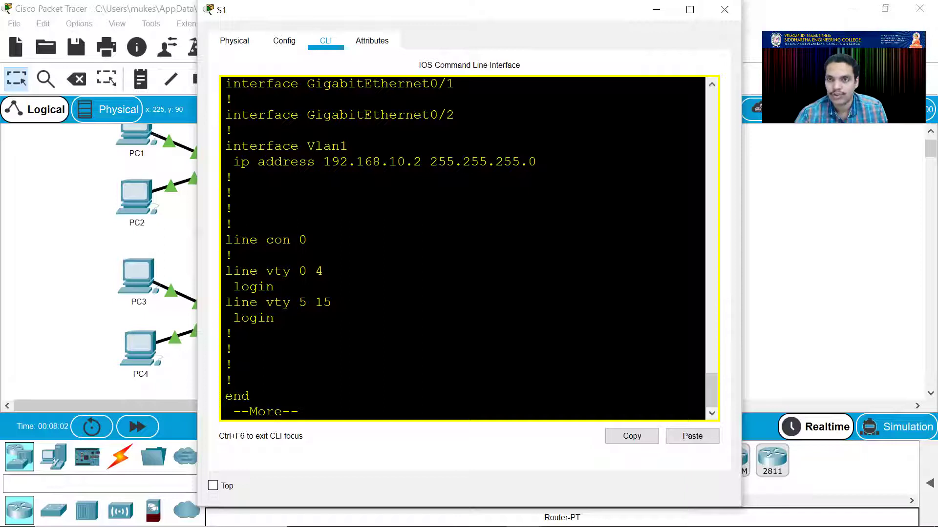
{"action": "left_click_drag", "start_coordinate": [295, 146], "coordinate": [422, 162]}
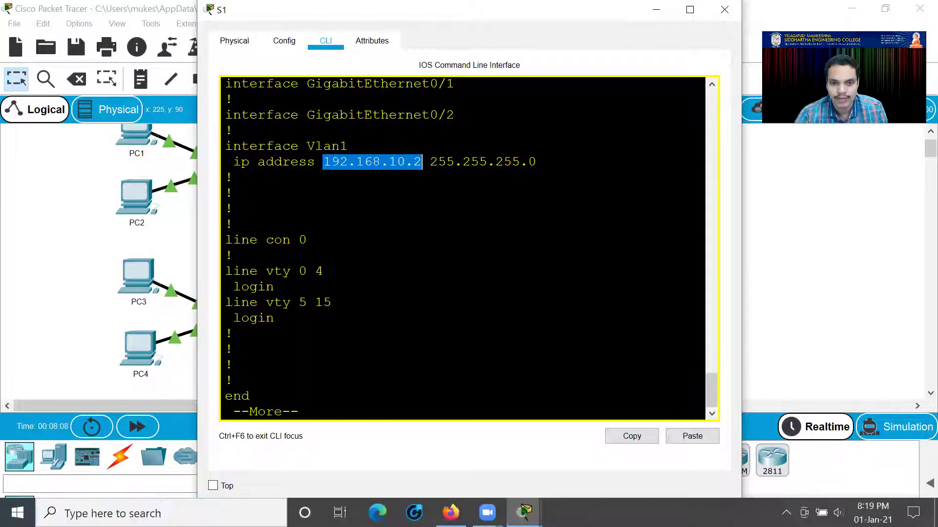
Highlight S1's expected IP 192.168.10.2 and mask 255.255.255.0 in the addressing table
{"action": "mouse_move", "coordinate": [524, 513]}
{"action": "left_click", "coordinate": [403, 400]}
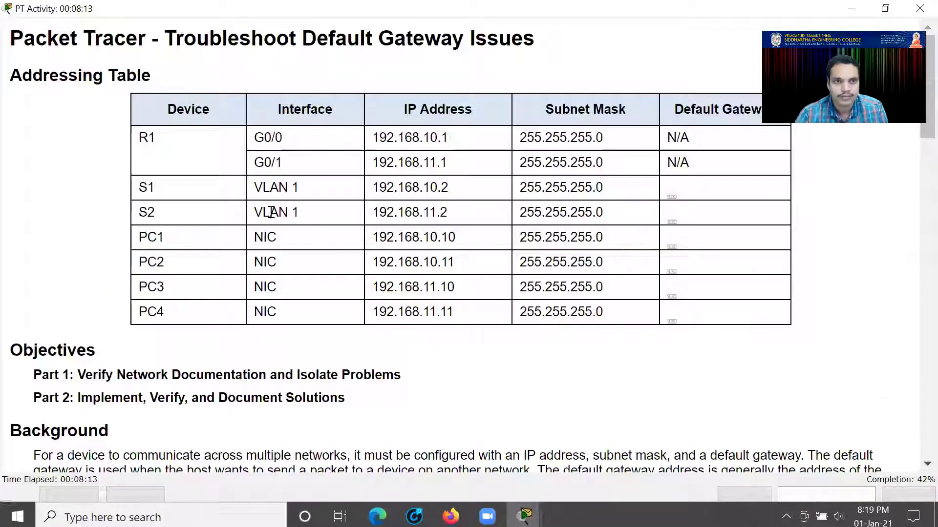
{"action": "mouse_move", "coordinate": [377, 190]}
{"action": "left_mouse_down"}
{"action": "mouse_move", "coordinate": [454, 189]}
{"action": "mouse_move", "coordinate": [371, 189]}
{"action": "left_mouse_up"}
{"action": "left_click", "coordinate": [435, 188]}
{"action": "left_click_drag", "start_coordinate": [604, 189], "coordinate": [518, 188]}
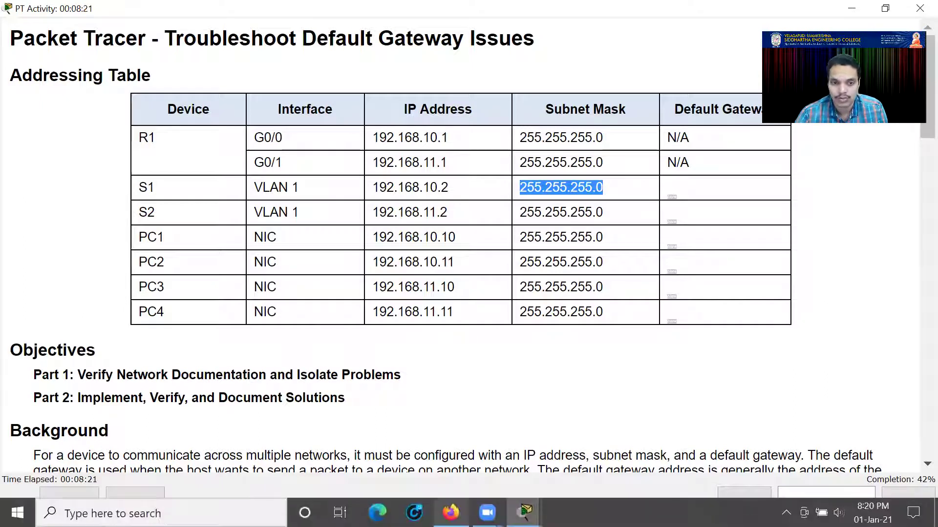
Match the mask in S1's config, page to the end, and close S1's window
{"action": "mouse_move", "coordinate": [524, 512]}
{"action": "left_click", "coordinate": [650, 452]}
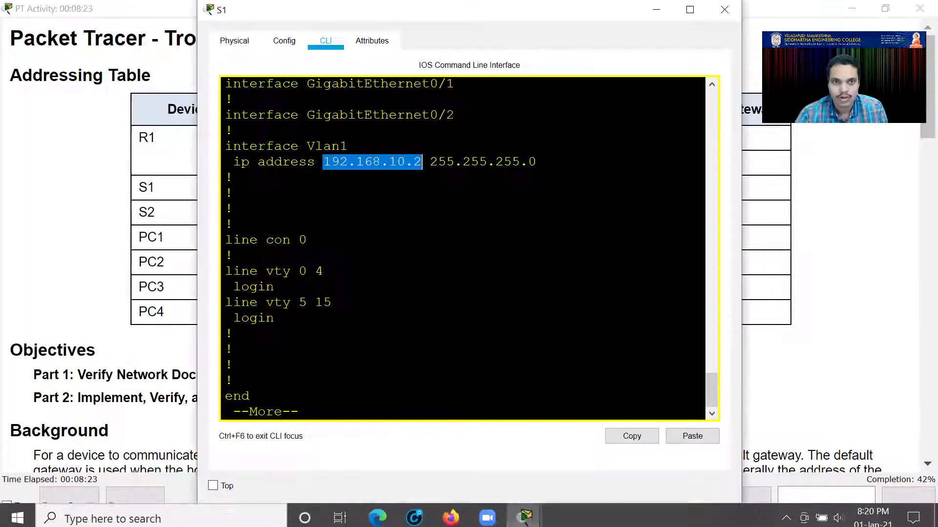
{"action": "left_click_drag", "start_coordinate": [437, 161], "coordinate": [536, 162]}
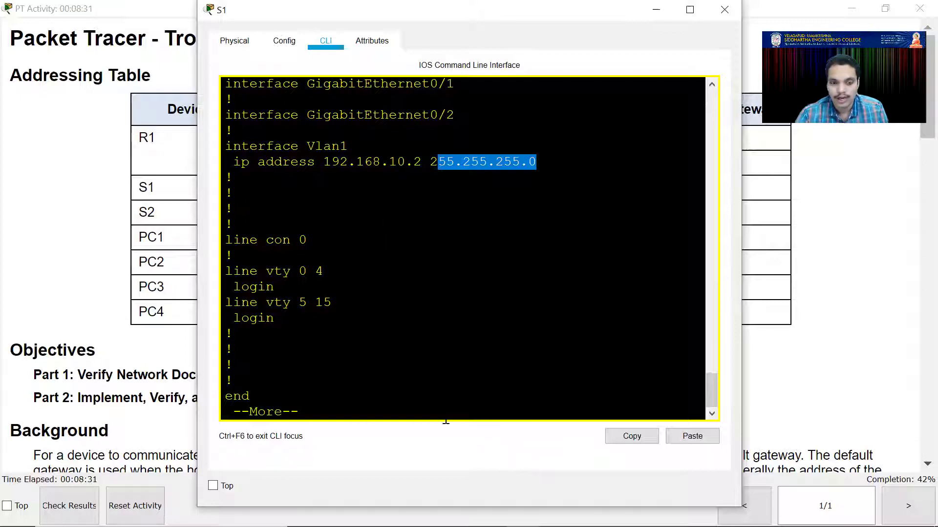
{"action": "key", "text": "space"}
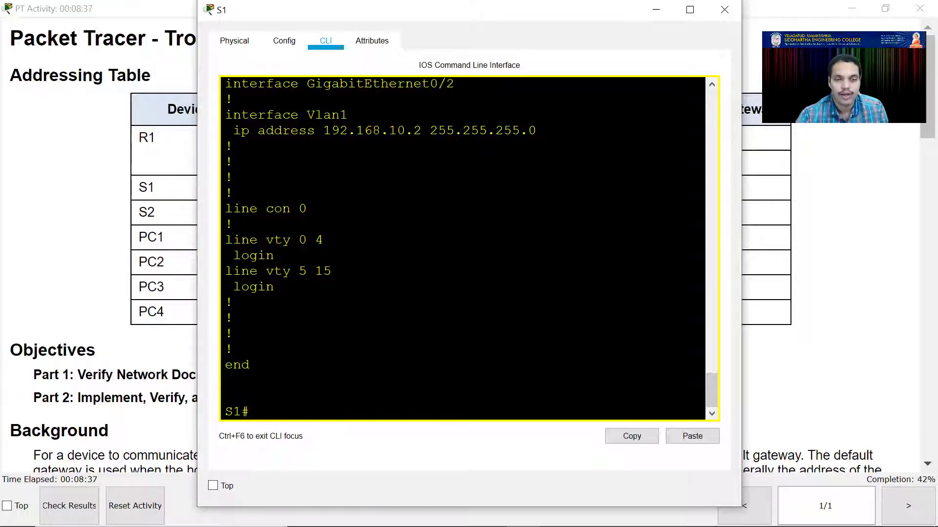
{"action": "scroll", "coordinate": [463, 247], "scroll_direction": "down", "scroll_amount": 1}
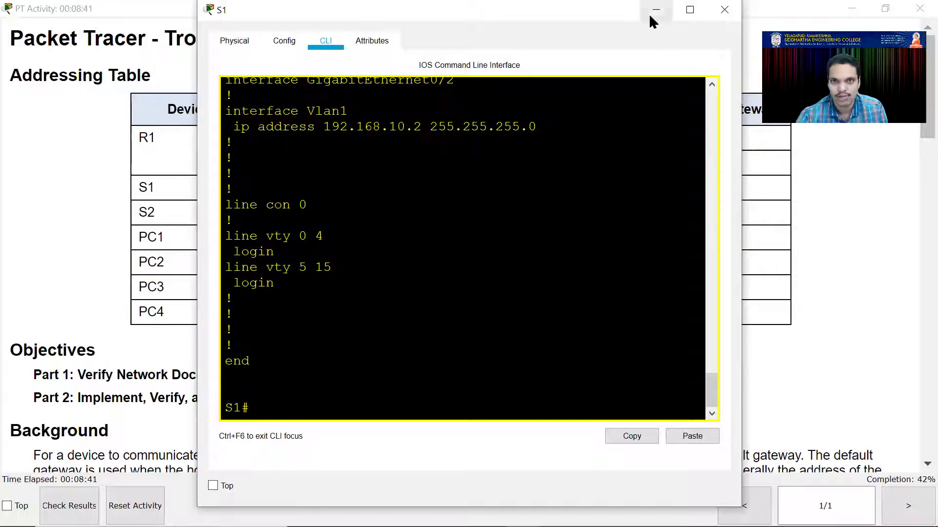
{"action": "left_click", "coordinate": [725, 9]}
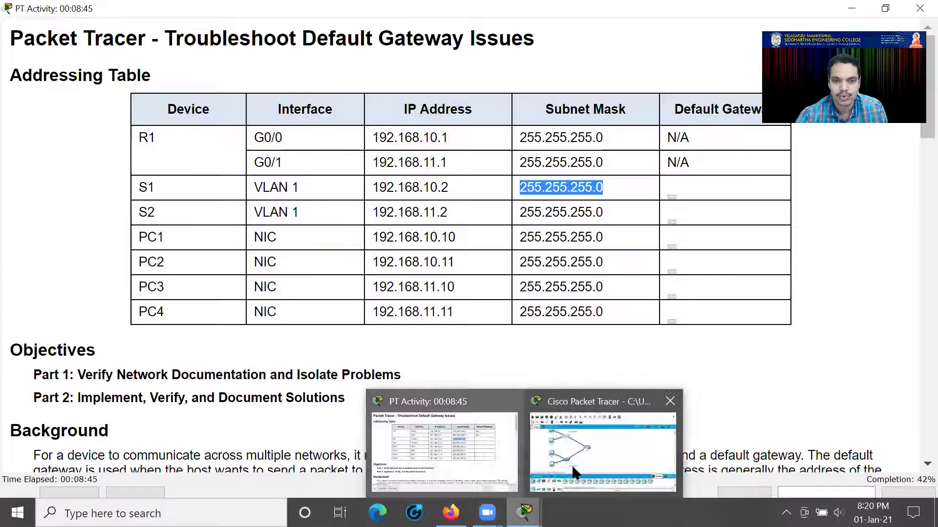
Open S2's CLI, enter privileged mode with en, and run show running-config
{"action": "left_click", "coordinate": [582, 463]}
{"action": "left_click", "coordinate": [234, 311]}
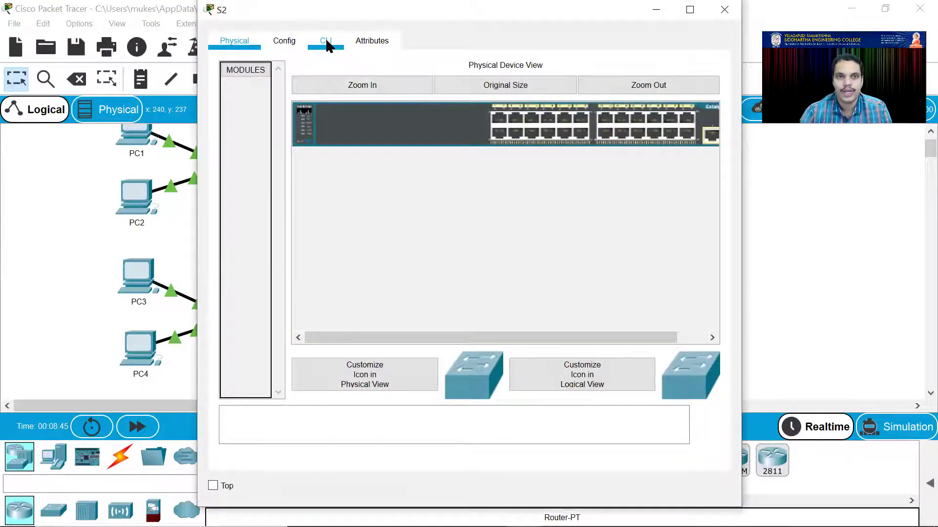
{"action": "left_click", "coordinate": [326, 42]}
{"action": "key", "text": "Return"}
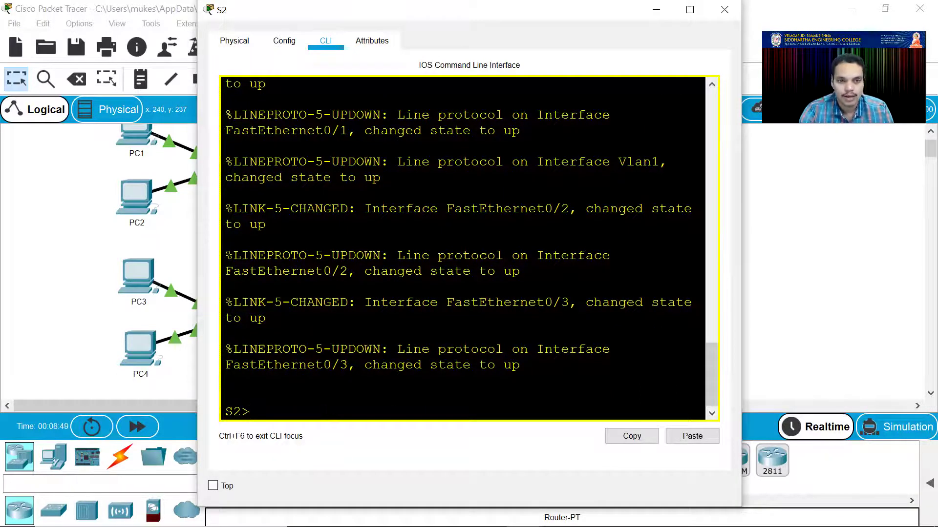
{"action": "type", "text": "en"}
{"action": "key", "text": "Return"}
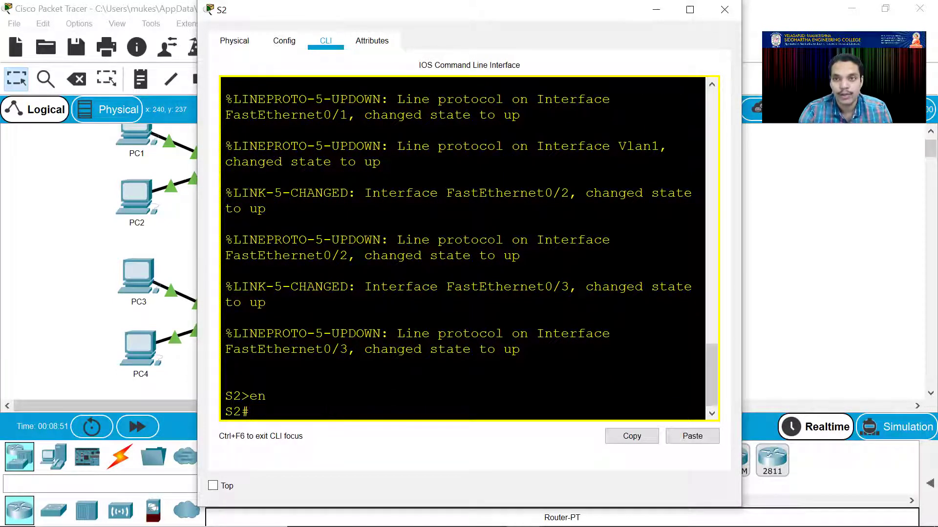
{"action": "type", "text": "show ru"}
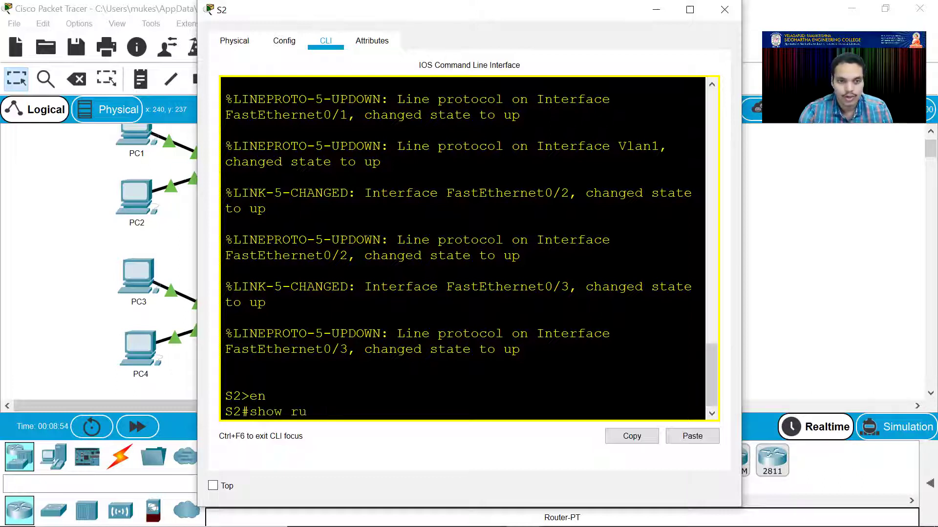
{"action": "key", "text": "Tab"}
{"action": "key", "text": "Return"}
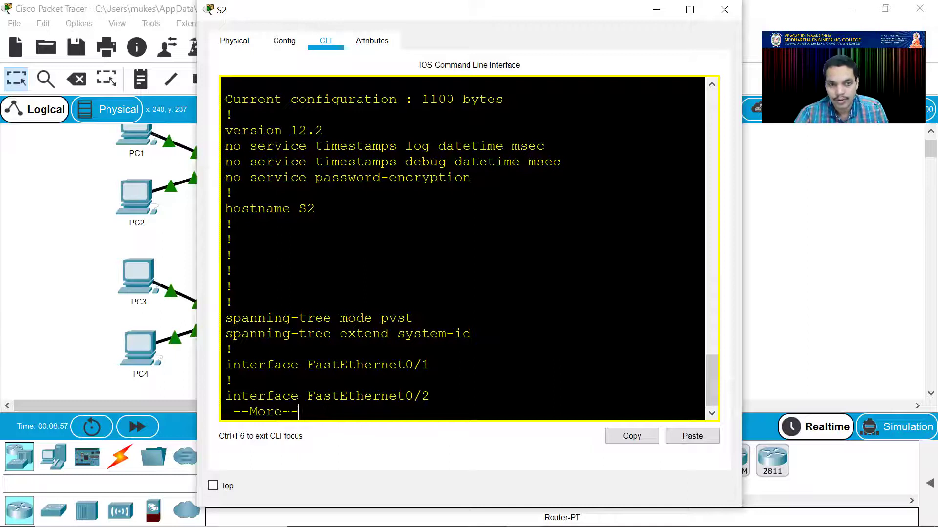
Page to interface Vlan1, noting it has no IP and default-gateway is 192.168.11.1
{"action": "left_click_drag", "start_coordinate": [297, 415], "coordinate": [232, 413]}
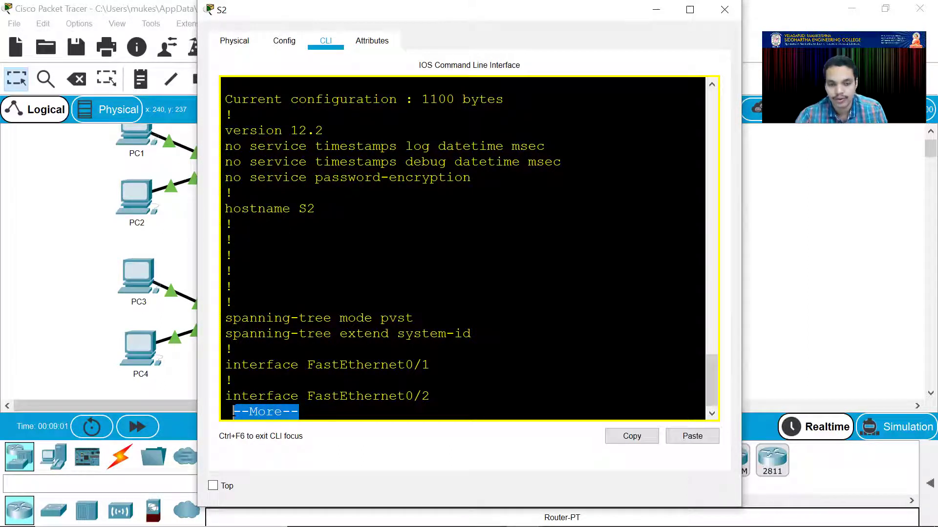
{"action": "key", "text": "space"}
{"action": "key", "text": "space"}
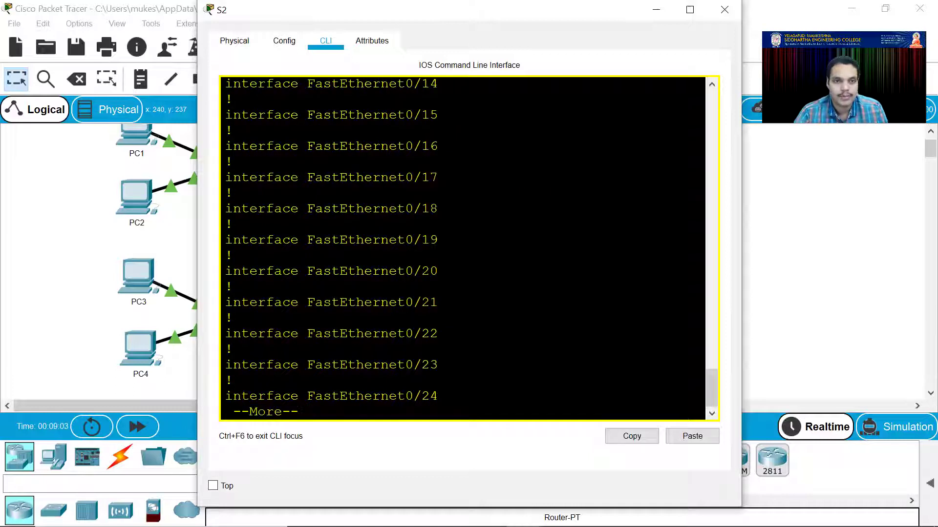
{"action": "key", "text": "space"}
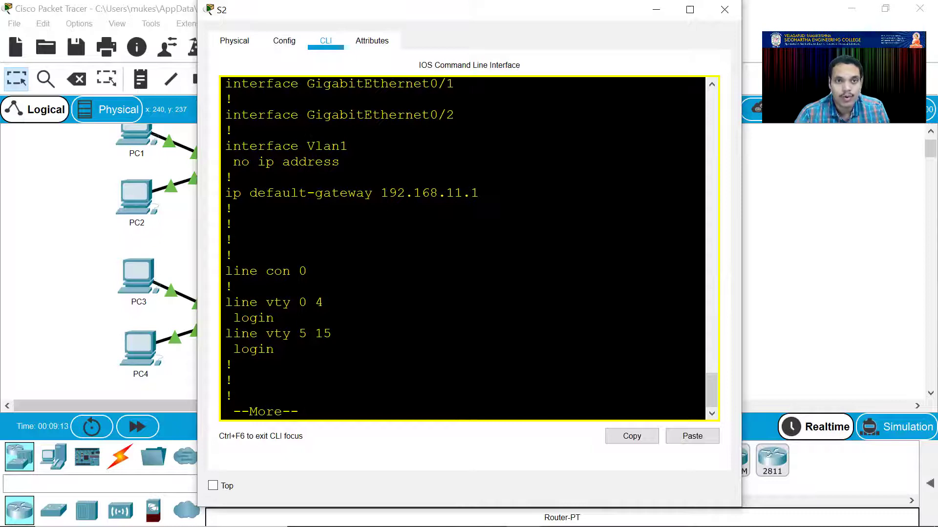
{"action": "left_click_drag", "start_coordinate": [306, 145], "coordinate": [337, 146]}
{"action": "left_click_drag", "start_coordinate": [232, 161], "coordinate": [339, 162]}
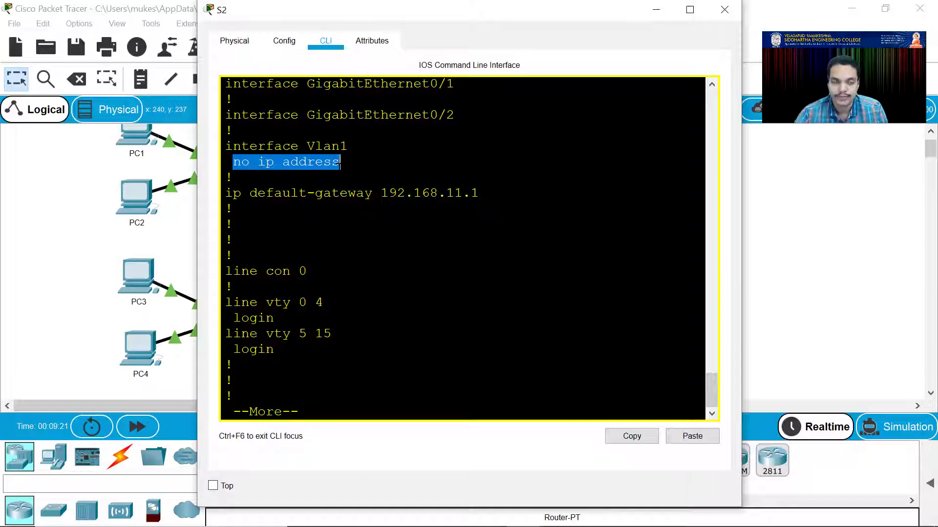
{"action": "left_click_drag", "start_coordinate": [225, 193], "coordinate": [479, 193]}
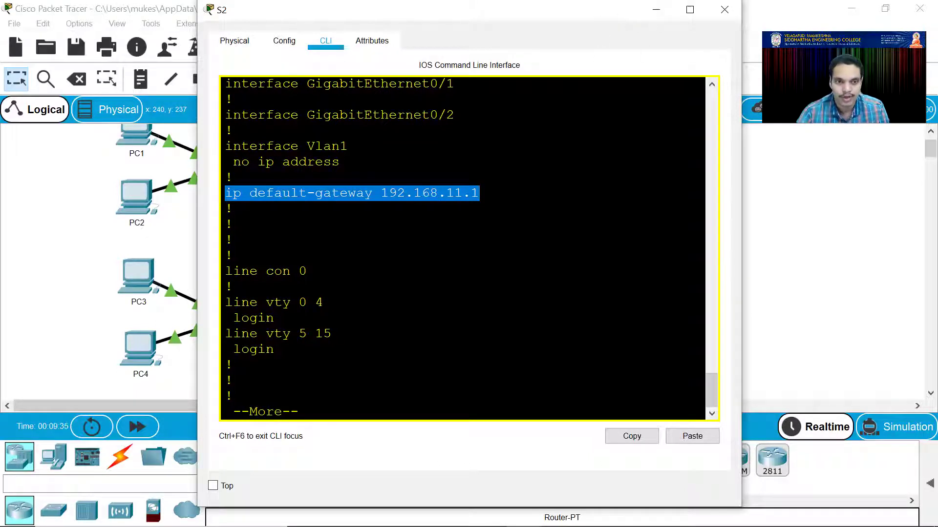
On S2, enter global configuration mode and then the VLAN 1 interface configuration
{"action": "key", "text": "space"}
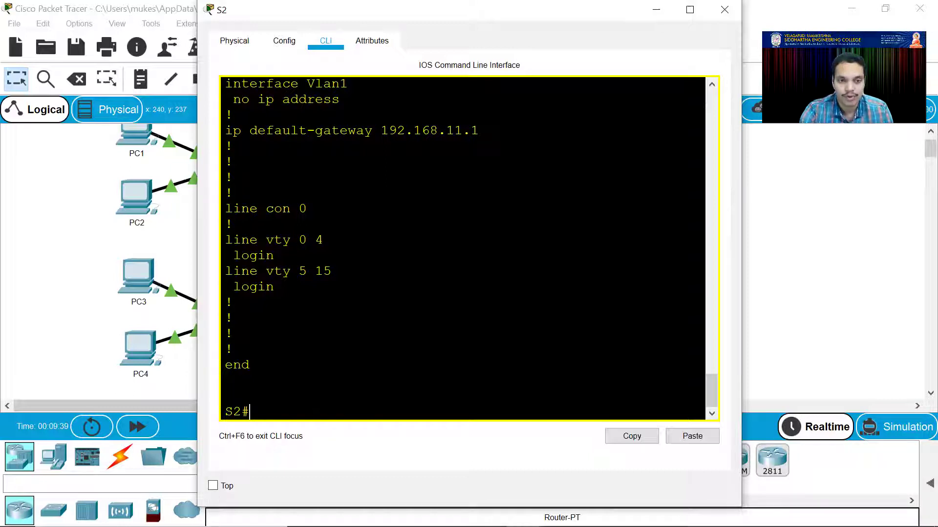
{"action": "type", "text": "cong"}
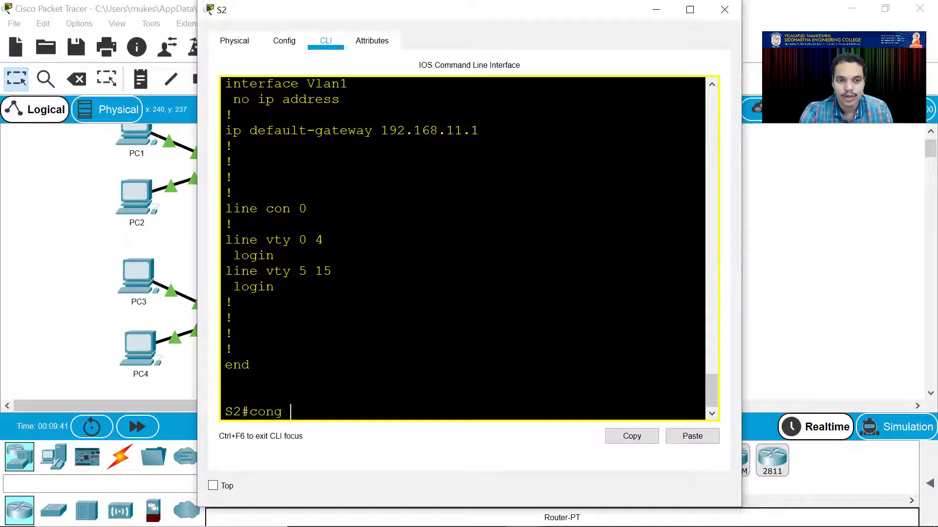
{"action": "key", "text": "BackSpace"}
{"action": "key", "text": "BackSpace"}
{"action": "type", "text": "f t"}
{"action": "key", "text": "Return"}
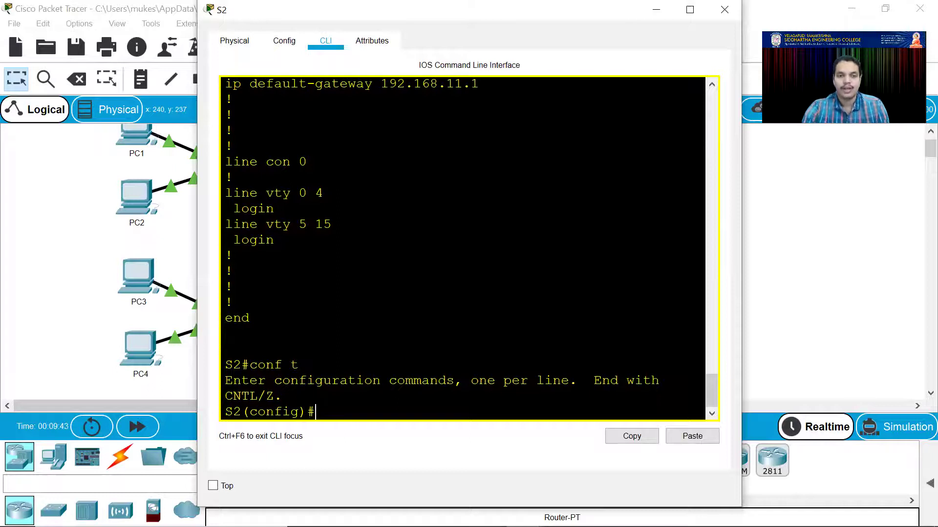
{"action": "type", "text": "int vla"}
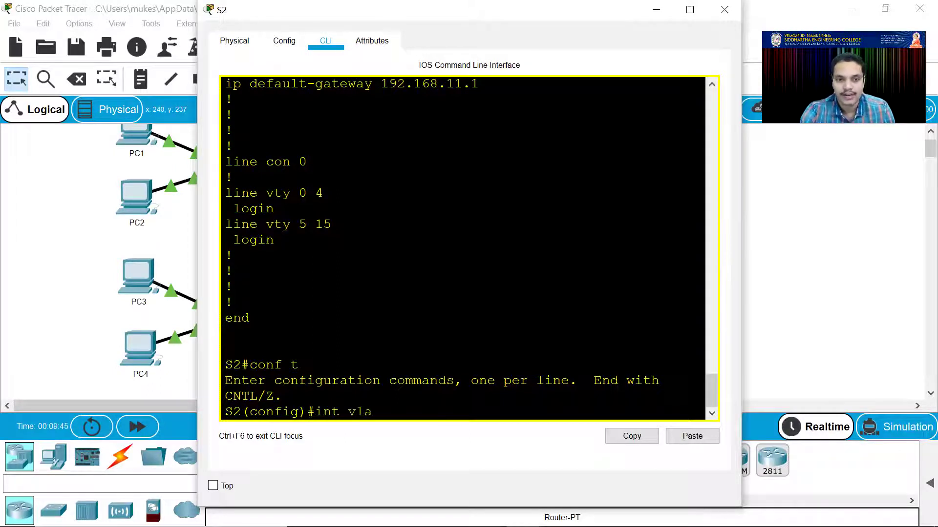
{"action": "type", "text": "n 1"}
{"action": "key", "text": "Return"}
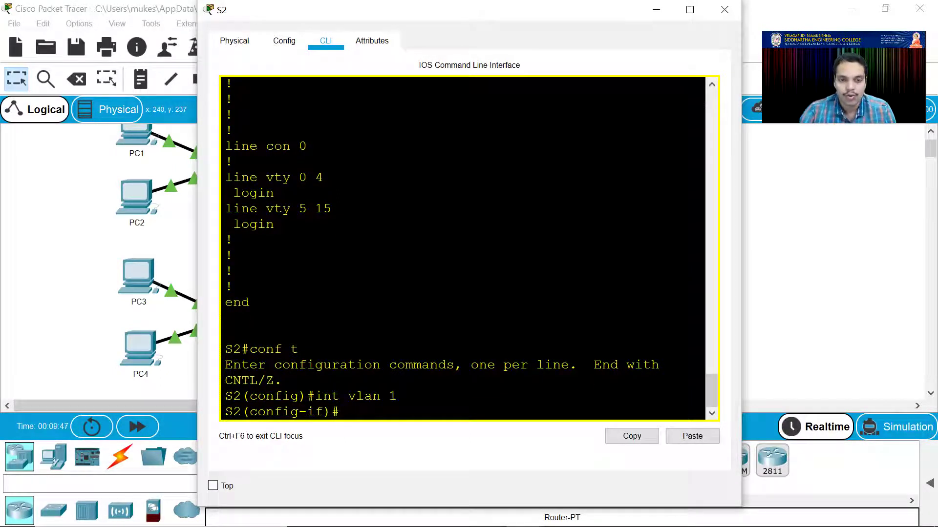
Assign VLAN 1 the IP address 192.168.11.2 with mask 255.255.255.0, copying the address from the table
{"action": "type", "text": "ip address"}
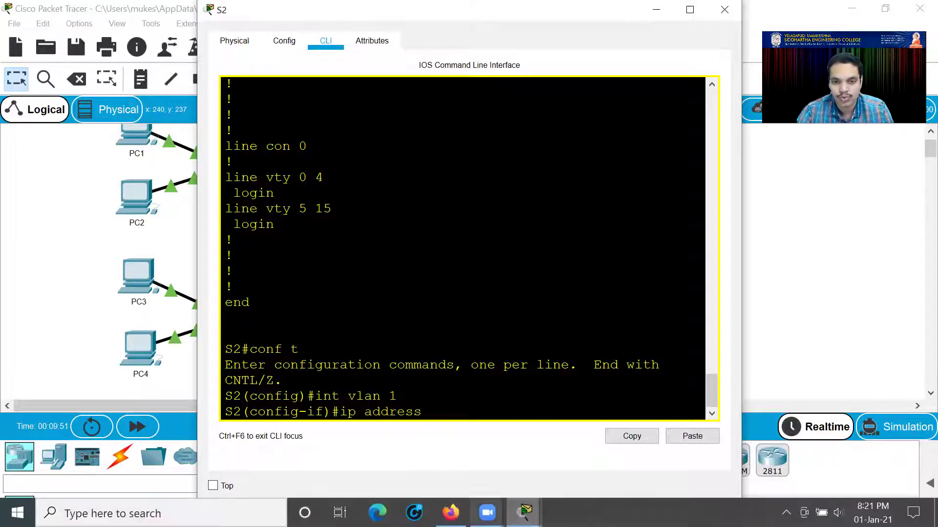
{"action": "mouse_move", "coordinate": [524, 512]}
{"action": "left_click", "coordinate": [421, 448]}
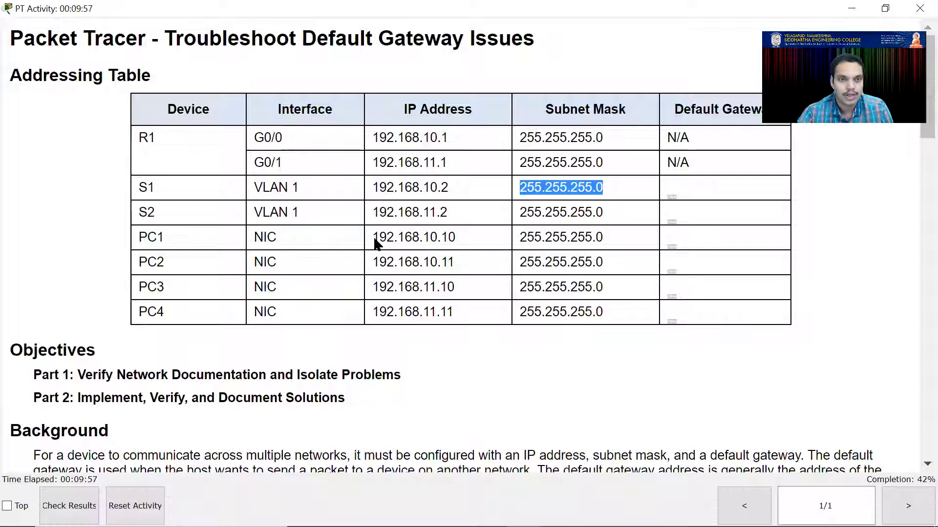
{"action": "left_click", "coordinate": [449, 214]}
{"action": "left_click_drag", "start_coordinate": [372, 211], "coordinate": [447, 211]}
{"action": "key", "text": "ctrl+c"}
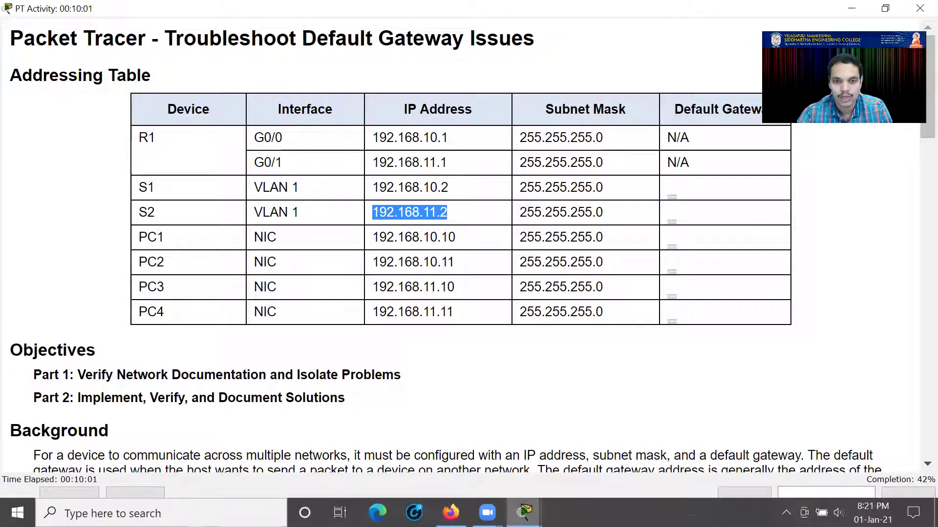
{"action": "left_click", "coordinate": [524, 512]}
{"action": "left_click", "coordinate": [683, 449]}
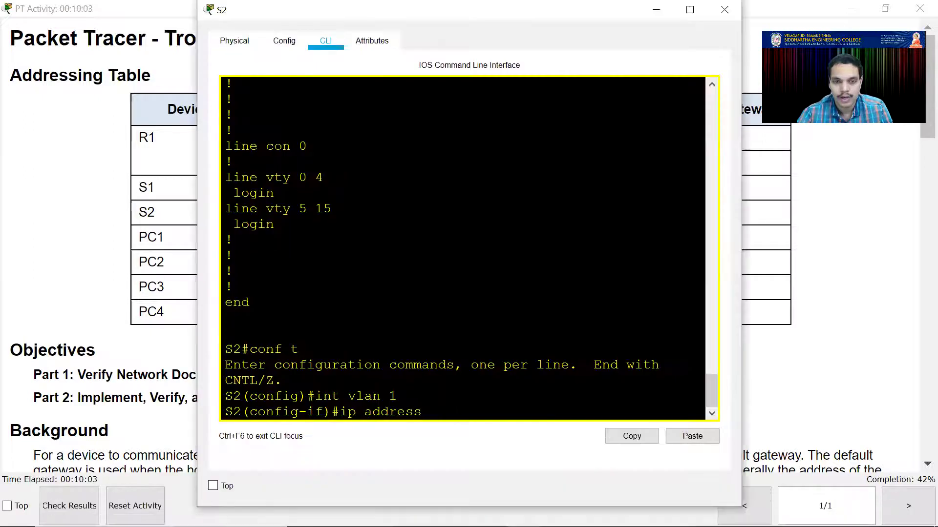
{"action": "right_click", "coordinate": [432, 410]}
{"action": "left_click", "coordinate": [476, 435]}
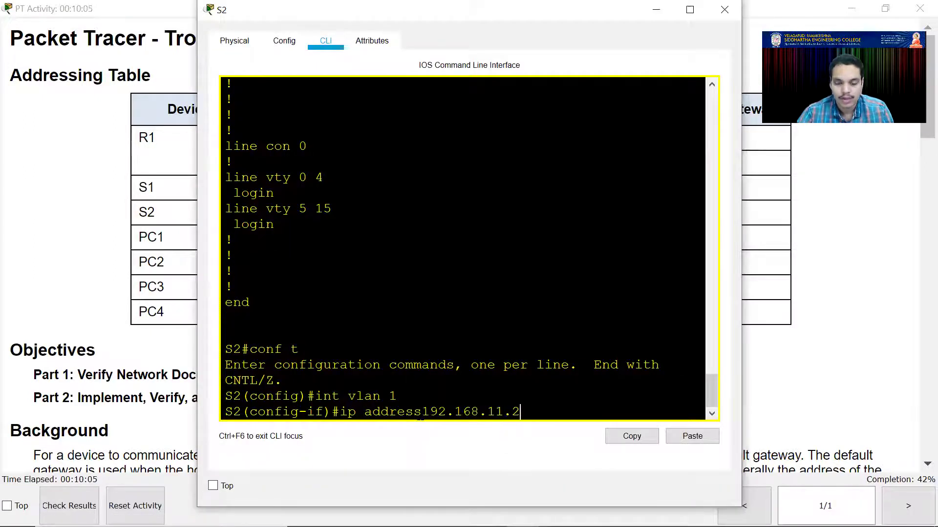
{"action": "key", "text": "Left"}
{"action": "key", "text": "Left"}
{"action": "key", "text": "Left"}
{"action": "key", "text": "Left"}
{"action": "key", "text": "Left"}
{"action": "key", "text": "Left"}
{"action": "key", "text": "Left"}
{"action": "key", "text": "Left"}
{"action": "key", "text": "Left"}
{"action": "key", "text": "Left"}
{"action": "key", "text": "Left"}
{"action": "key", "text": "Left"}
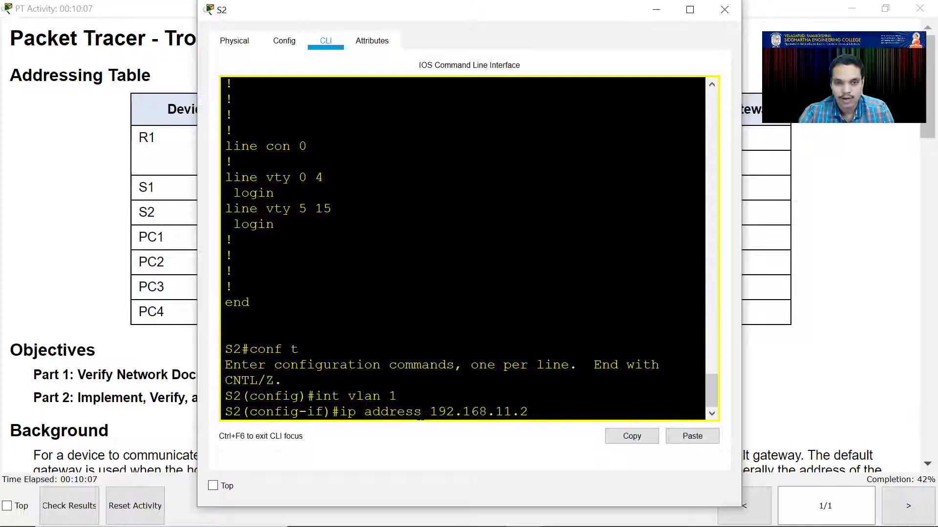
{"action": "key", "text": "Right"}
{"action": "key", "text": "Right"}
{"action": "key", "text": "Right"}
{"action": "key", "text": "Right"}
{"action": "key", "text": "Right"}
{"action": "key", "text": "Right"}
{"action": "key", "text": "Right"}
{"action": "key", "text": "Right"}
{"action": "key", "text": "Right"}
{"action": "key", "text": "Right"}
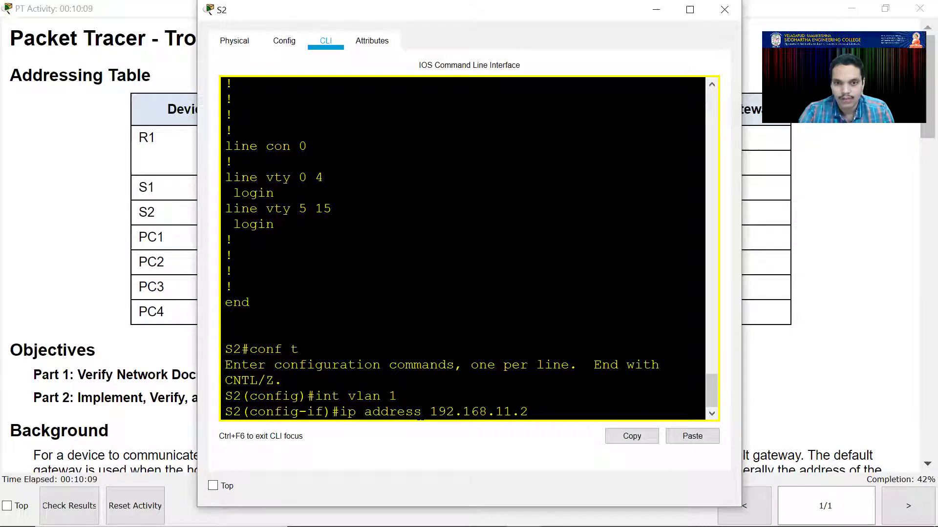
{"action": "type", "text": "255"}
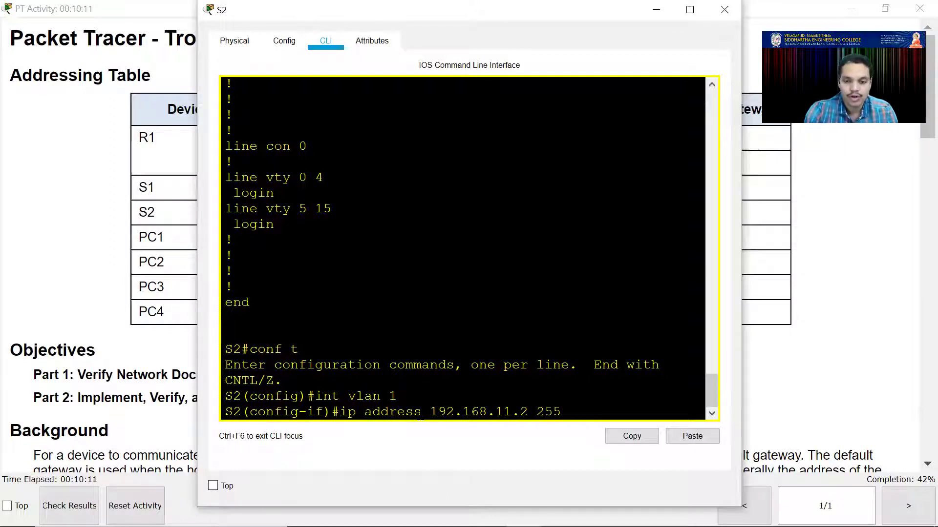
{"action": "type", "text": ".255."}
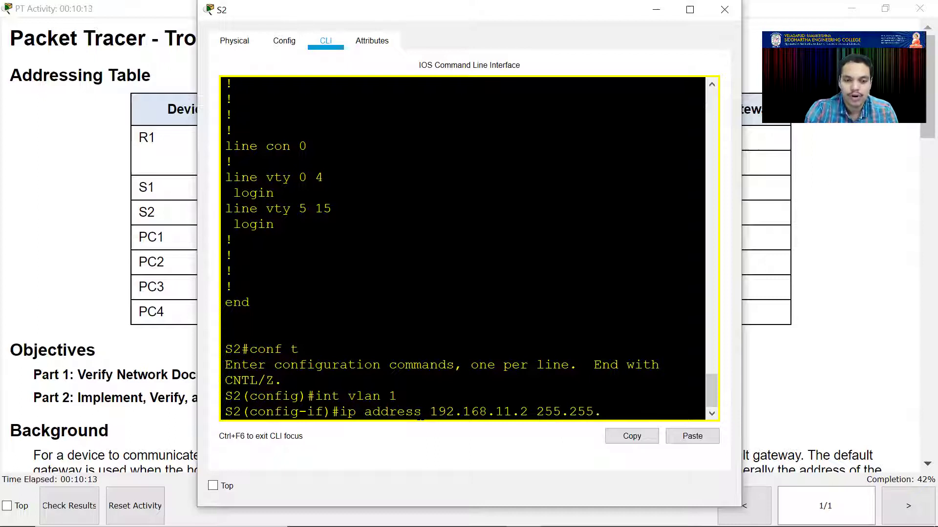
{"action": "type", "text": "255.0"}
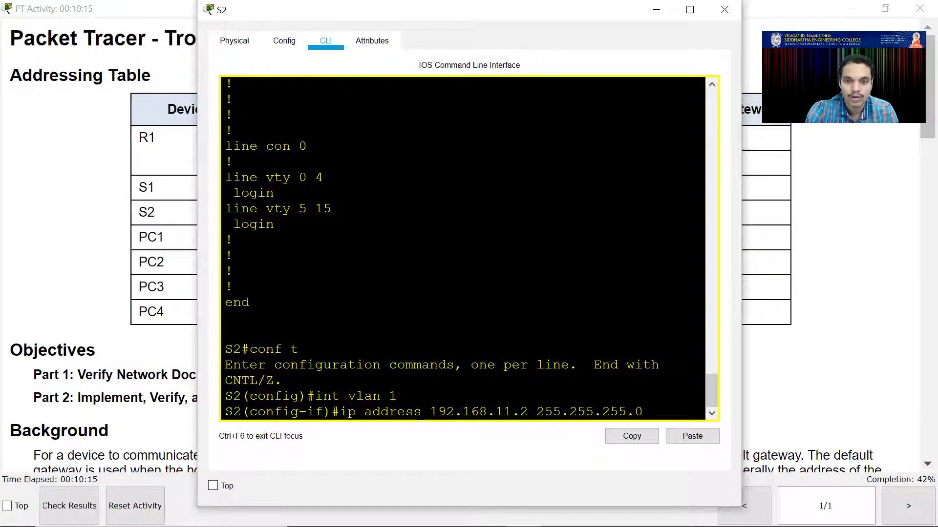
{"action": "key", "text": "Return"}
Enable the VLAN 1 interface with 'no shutdown'
{"action": "type", "text": "no "}
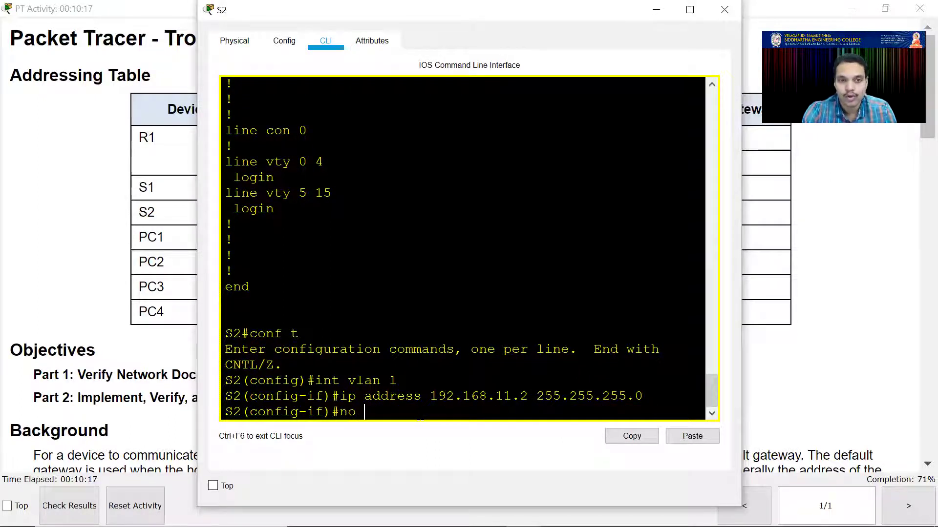
{"action": "type", "text": "shtu"}
{"action": "key", "text": "BackSpace"}
{"action": "key", "text": "BackSpace"}
{"action": "type", "text": "ut"}
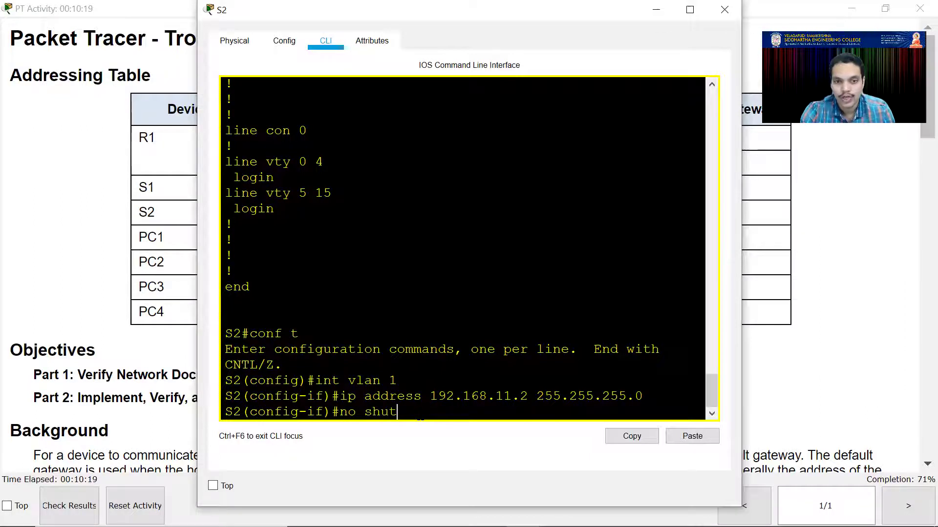
{"action": "key", "text": "Tab"}
{"action": "key", "text": "Return"}
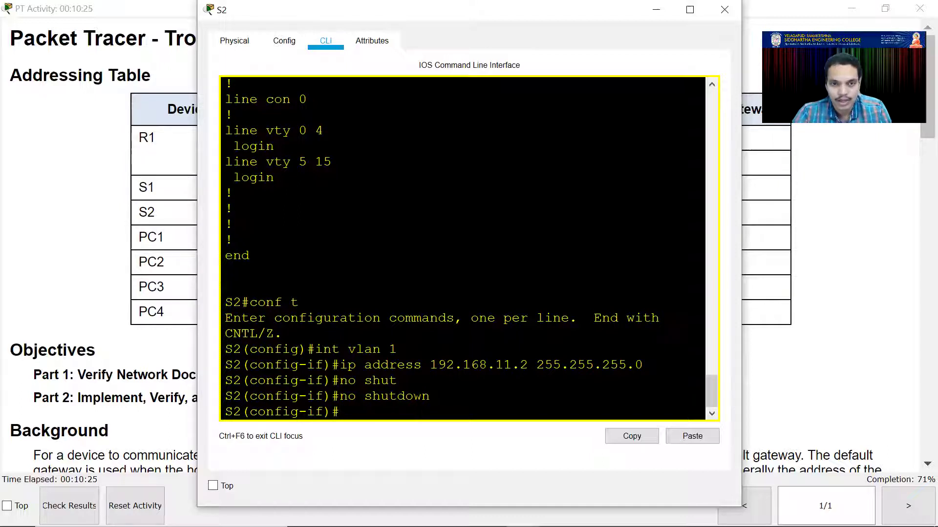
Note the existing default gateway line and exit back to S2's privileged prompt
{"action": "scroll", "coordinate": [400, 396], "scroll_direction": "up", "scroll_amount": 5}
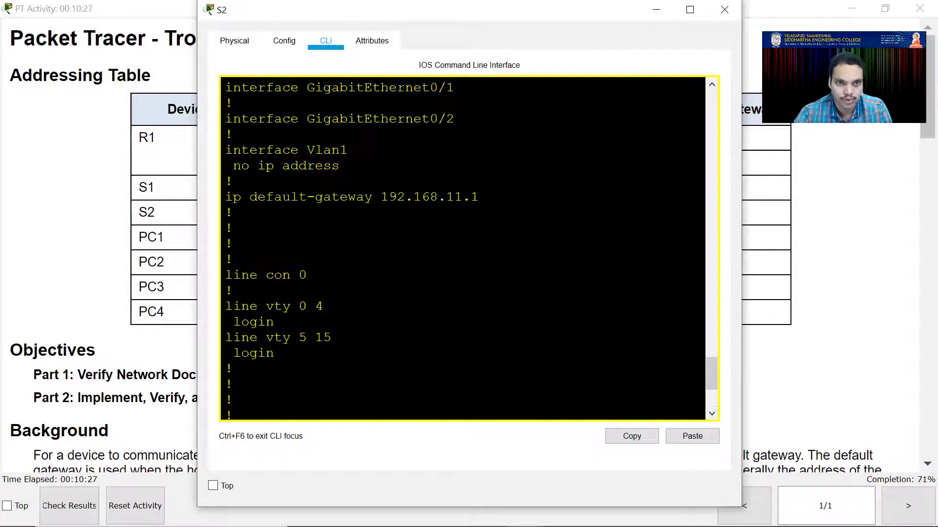
{"action": "left_click_drag", "start_coordinate": [221, 255], "coordinate": [479, 255]}
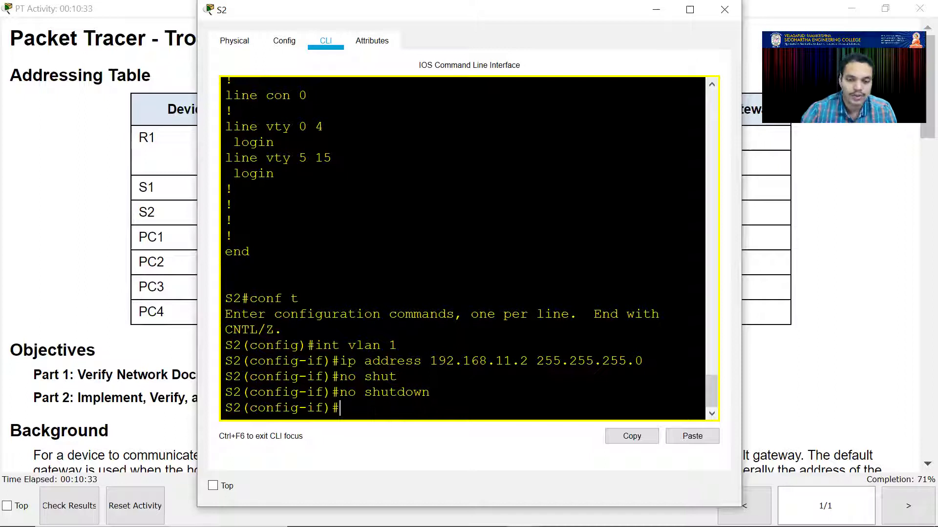
{"action": "type", "text": "exit"}
{"action": "key", "text": "Return"}
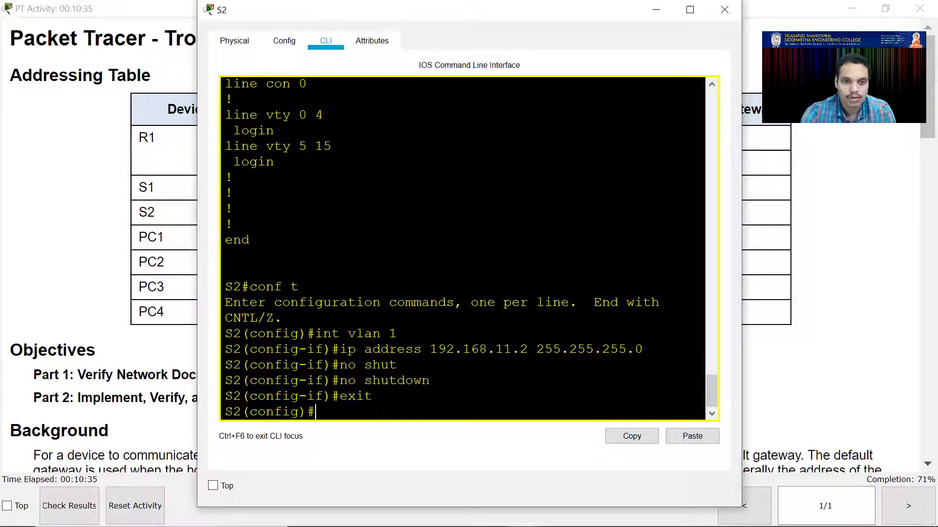
{"action": "type", "text": "exit"}
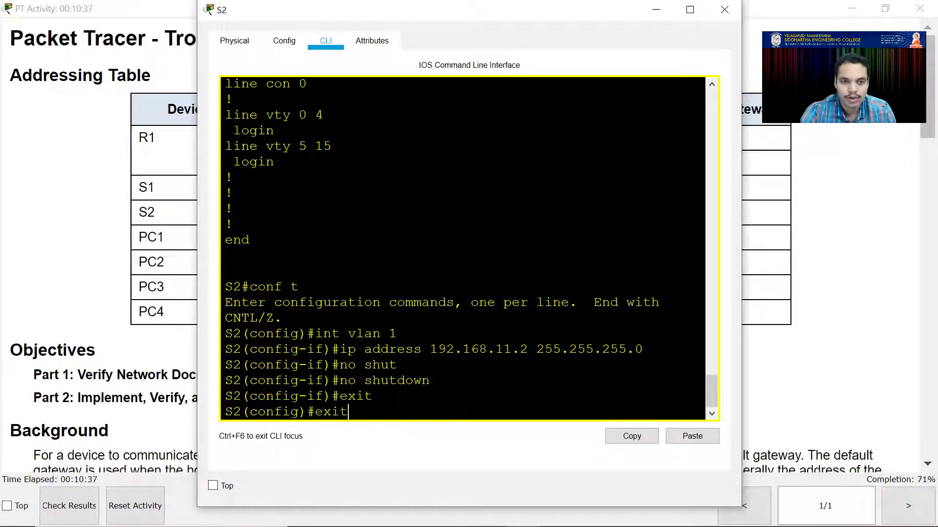
{"action": "key", "text": "Return"}
{"action": "key", "text": "Return"}
Run 'show running-config' on S2 and highlight Vlan1 at 192.168.11.2 and default gateway 192.168.11.1
{"action": "type", "text": "sho"}
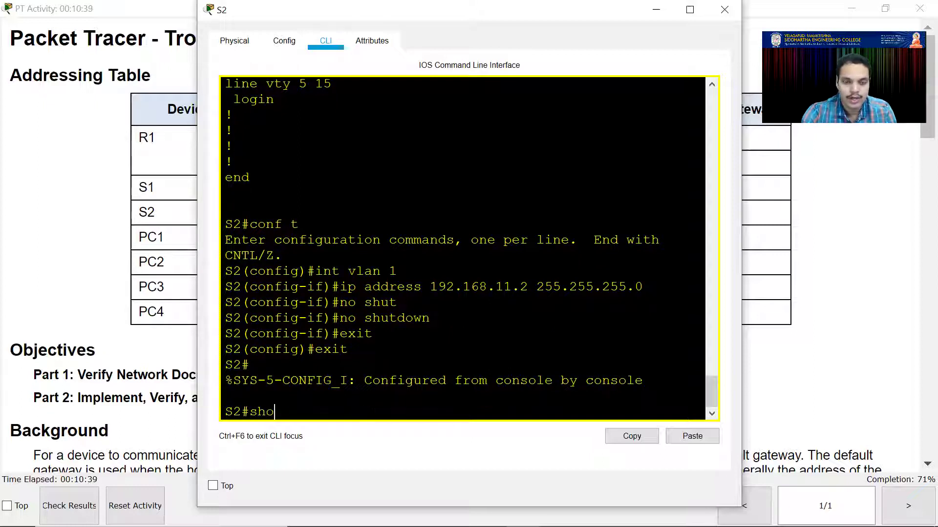
{"action": "type", "text": "w running-config"}
{"action": "key", "text": "Return"}
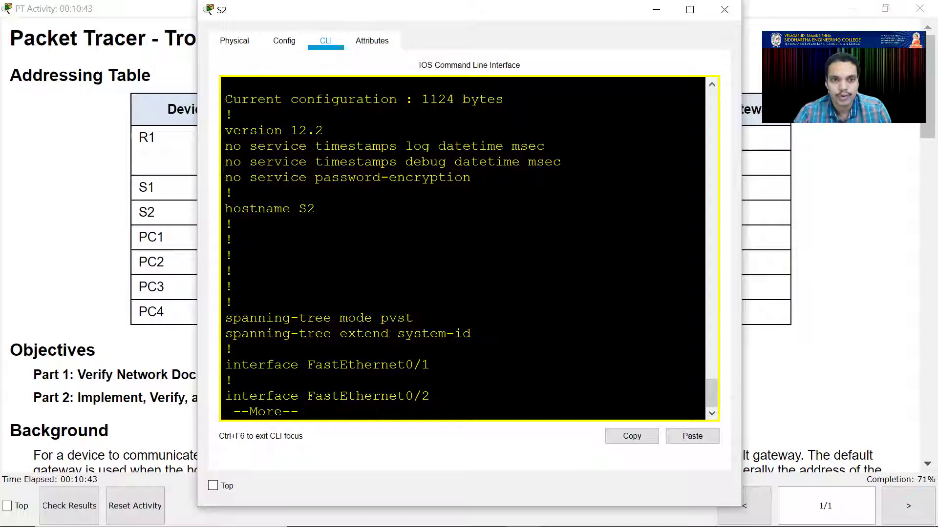
{"action": "key", "text": "space"}
{"action": "key", "text": "space"}
{"action": "key", "text": "space"}
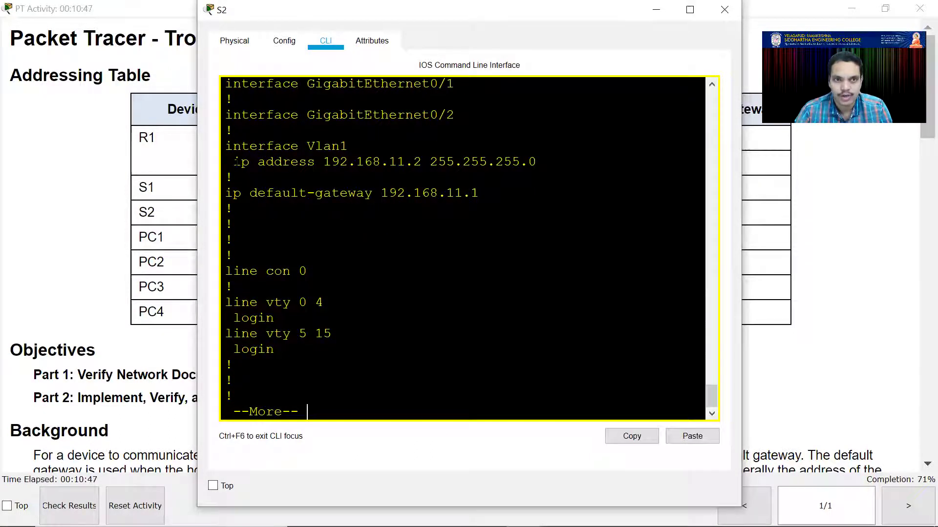
{"action": "left_click_drag", "start_coordinate": [232, 161], "coordinate": [536, 162]}
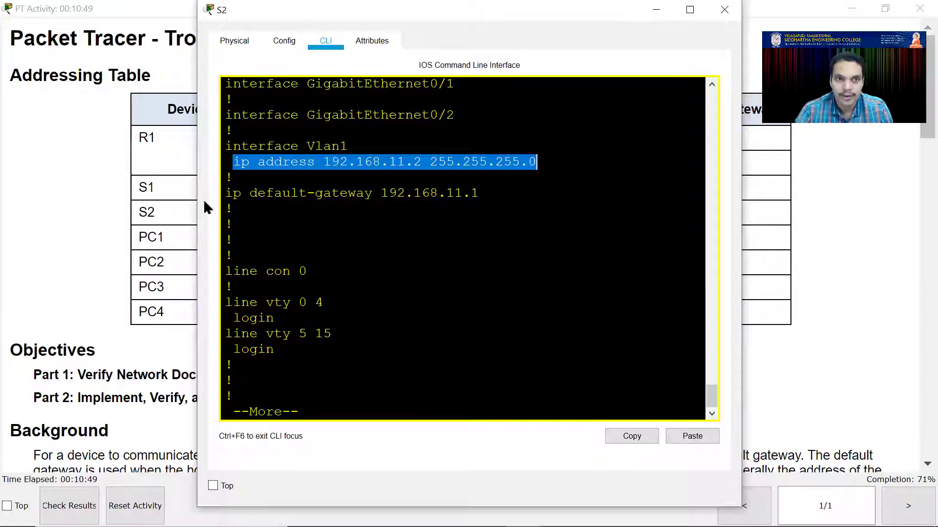
{"action": "left_click_drag", "start_coordinate": [225, 193], "coordinate": [480, 194]}
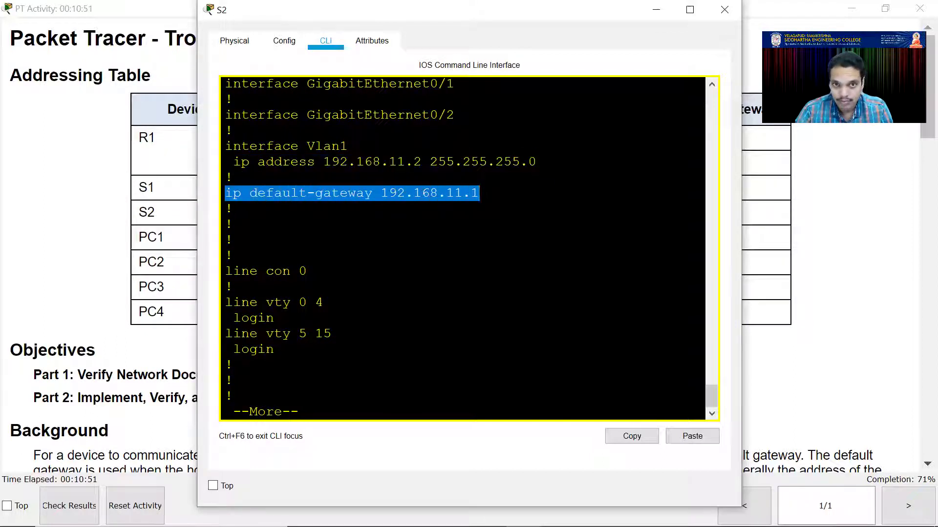
{"action": "left_click", "coordinate": [480, 194]}
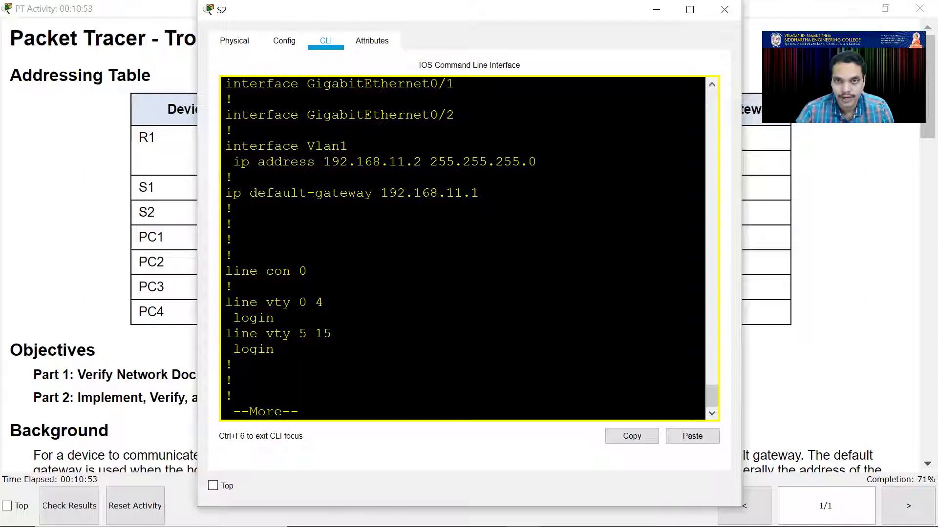
Close S2, open S1's CLI, and enter 'conf t' then 'ip default-gateway'
{"action": "left_click", "coordinate": [725, 12]}
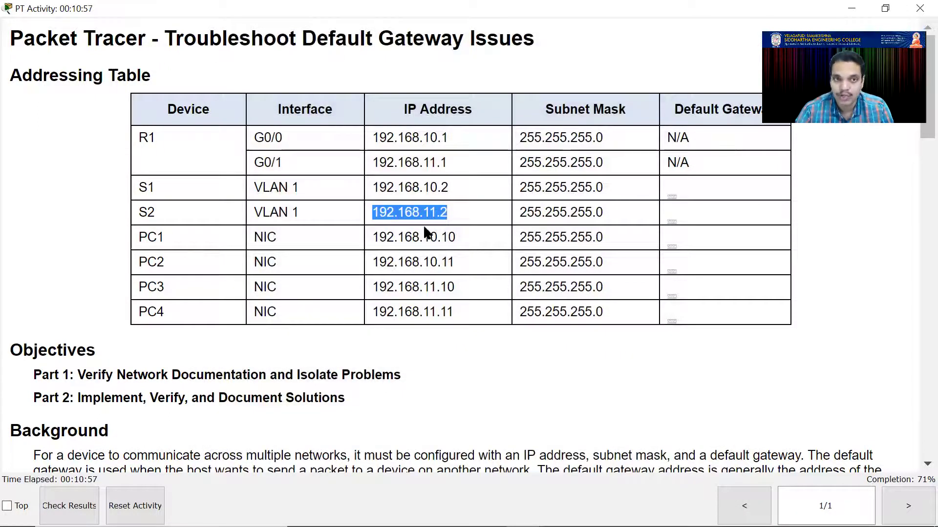
{"action": "mouse_move", "coordinate": [525, 513]}
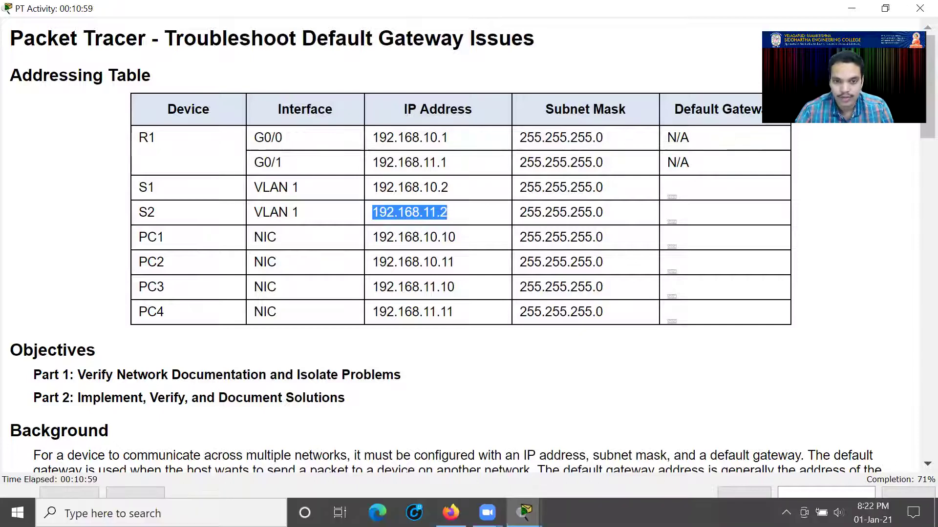
{"action": "left_click", "coordinate": [586, 451]}
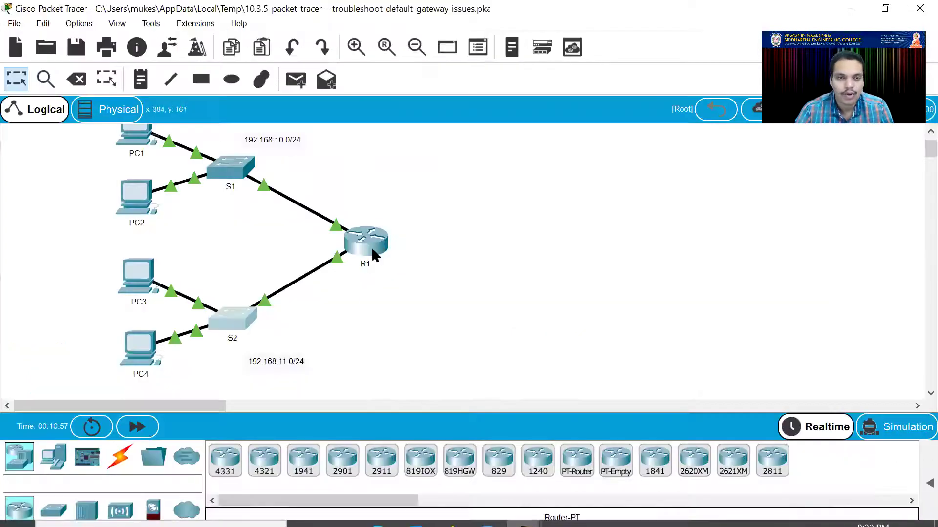
{"action": "left_click", "coordinate": [225, 166]}
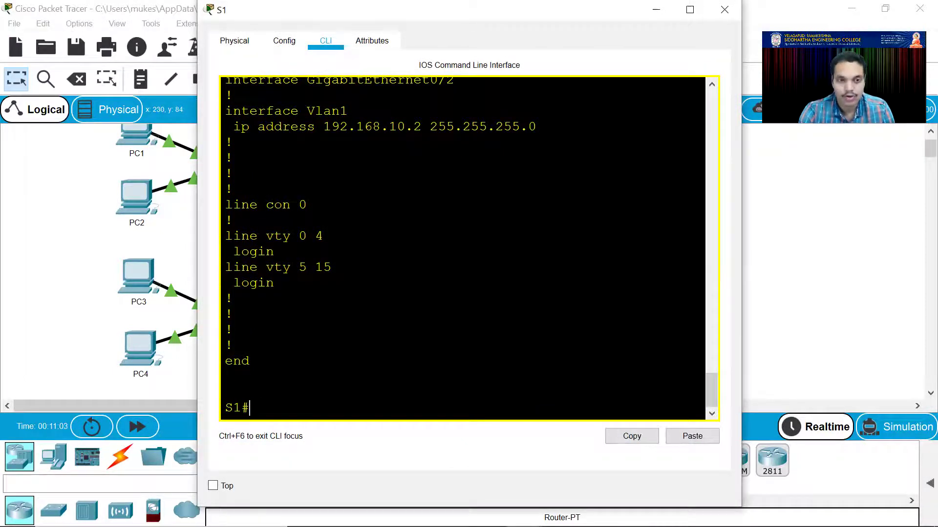
{"action": "type", "text": "conf t"}
{"action": "key", "text": "Return"}
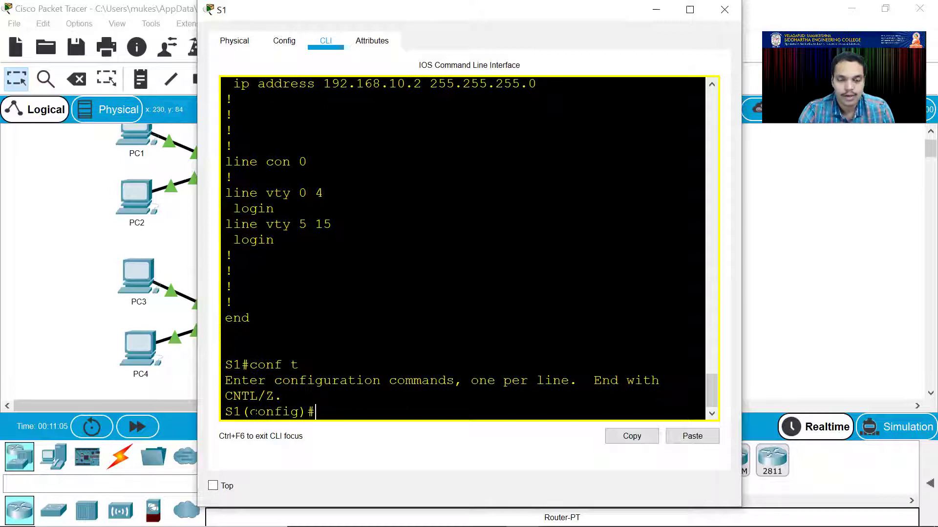
{"action": "type", "text": "ip de"}
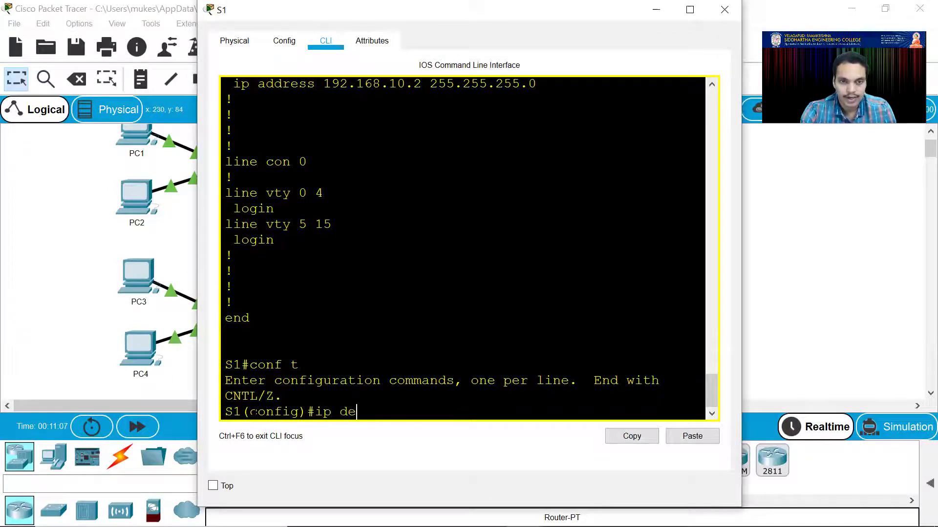
{"action": "key", "text": "Tab"}
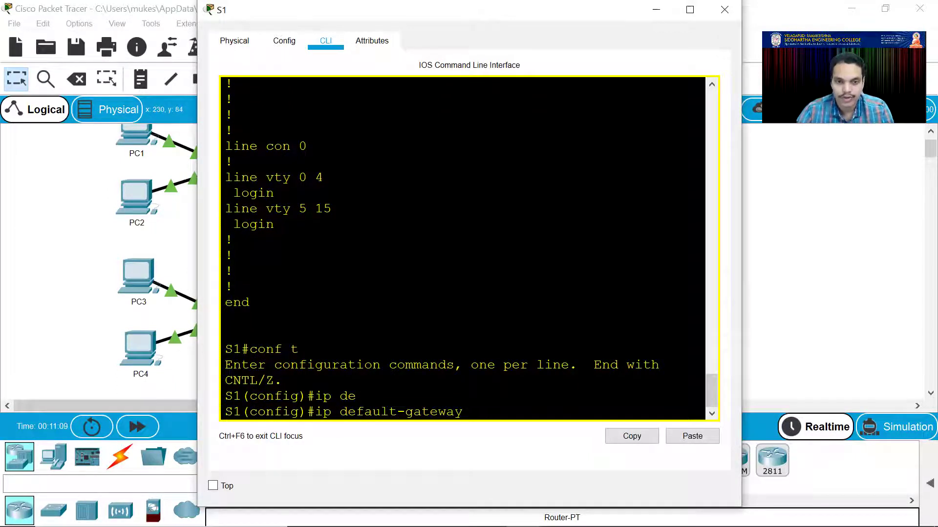
Find R1's G0/0 address 192.168.10.1 in the addressing table
{"action": "mouse_move", "coordinate": [524, 511]}
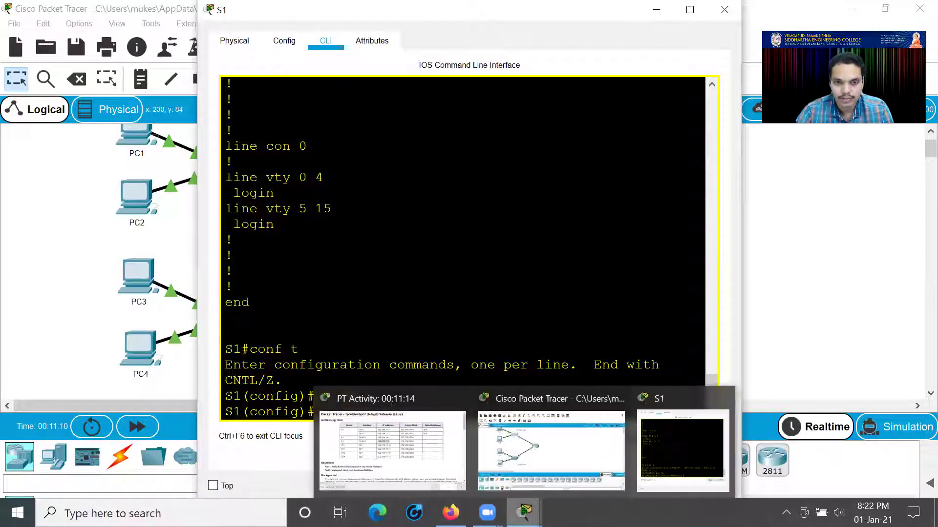
{"action": "left_click", "coordinate": [409, 454]}
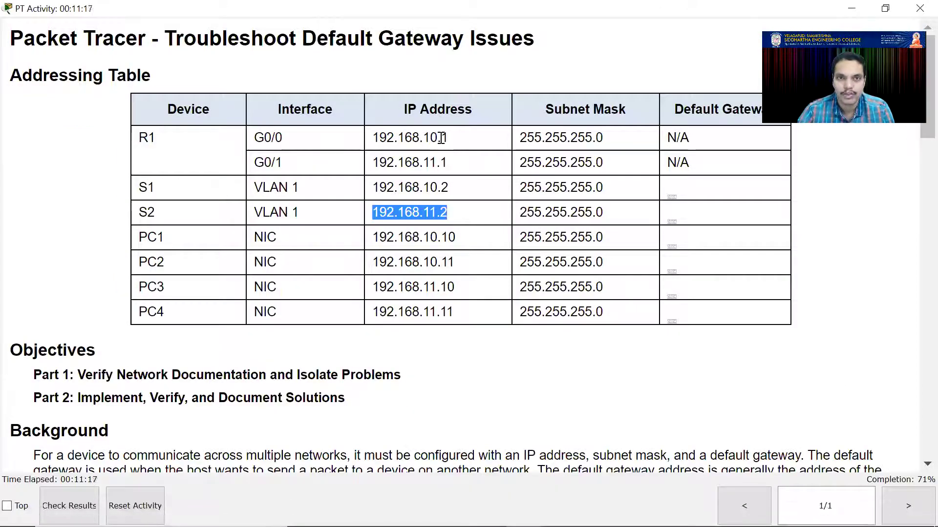
{"action": "left_click_drag", "start_coordinate": [444, 138], "coordinate": [374, 140]}
{"action": "key", "text": "ctrl+c"}
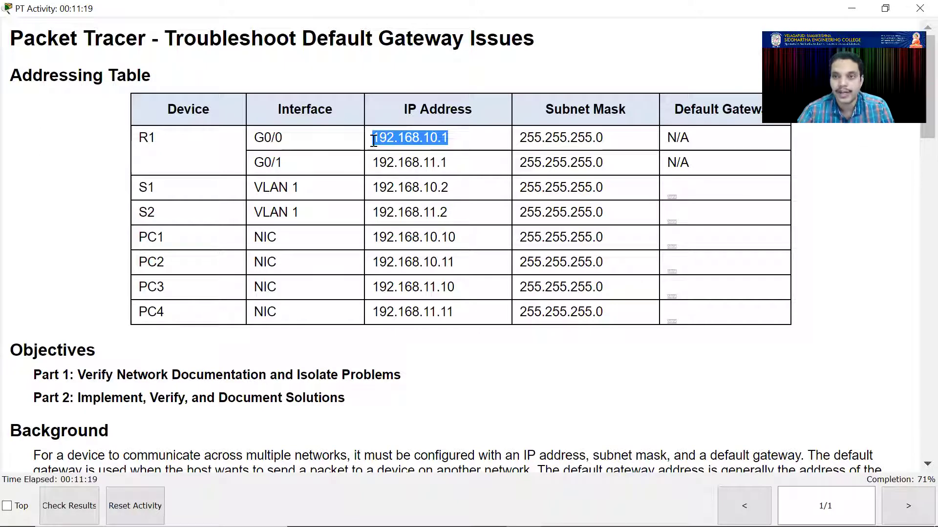
Set S1's default gateway to 192.168.10.1 and leave configuration mode
{"action": "mouse_move", "coordinate": [469, 526]}
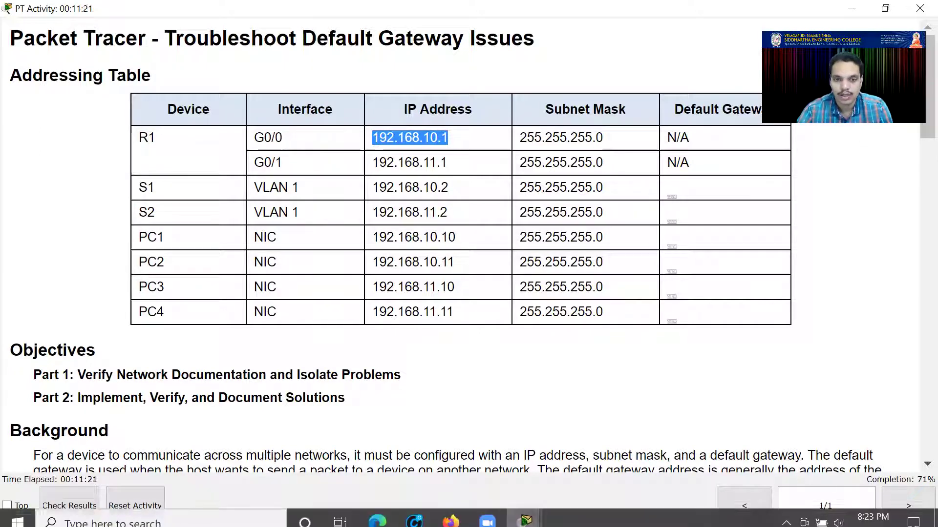
{"action": "mouse_move", "coordinate": [525, 521]}
{"action": "left_click", "coordinate": [683, 447]}
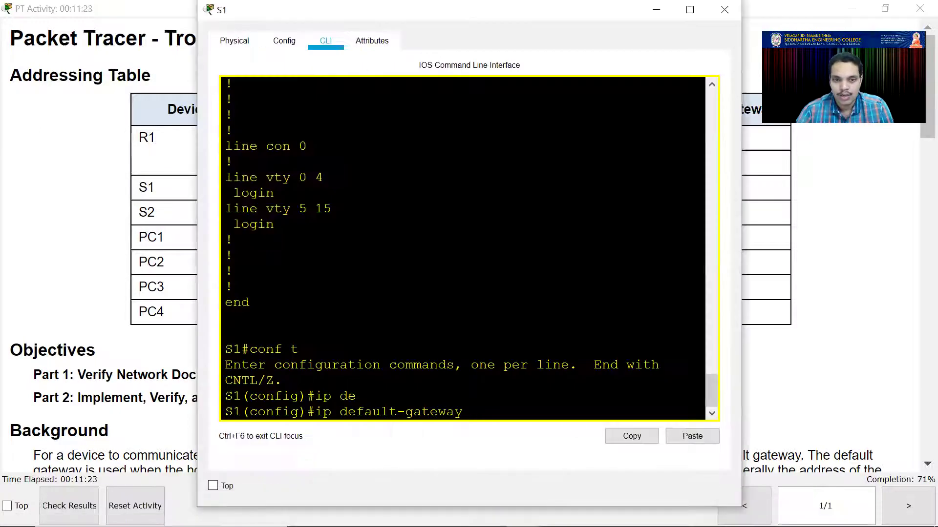
{"action": "right_click", "coordinate": [472, 414]}
{"action": "left_click", "coordinate": [503, 437]}
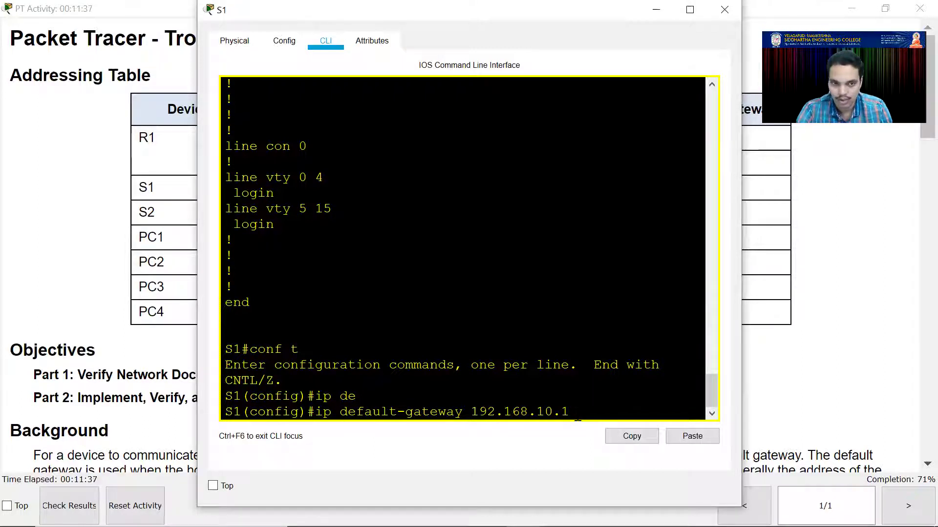
{"action": "key", "text": "Return"}
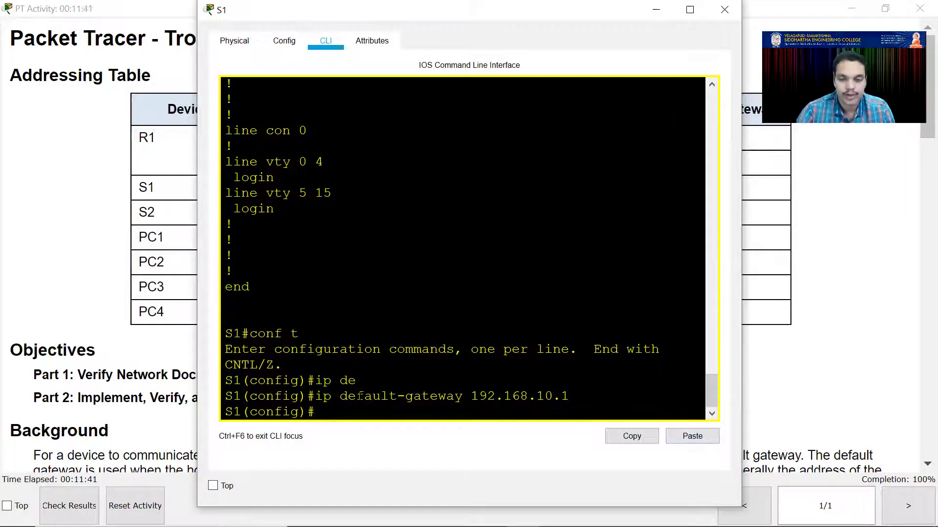
{"action": "type", "text": "ex"}
{"action": "key", "text": "Return"}
{"action": "type", "text": "e"}
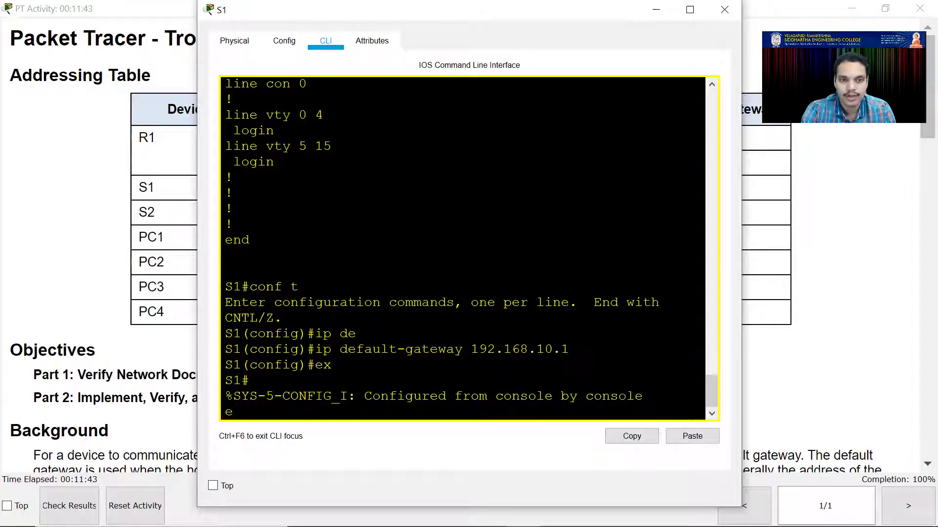
{"action": "key", "text": "BackSpace"}
{"action": "key", "text": "Return"}
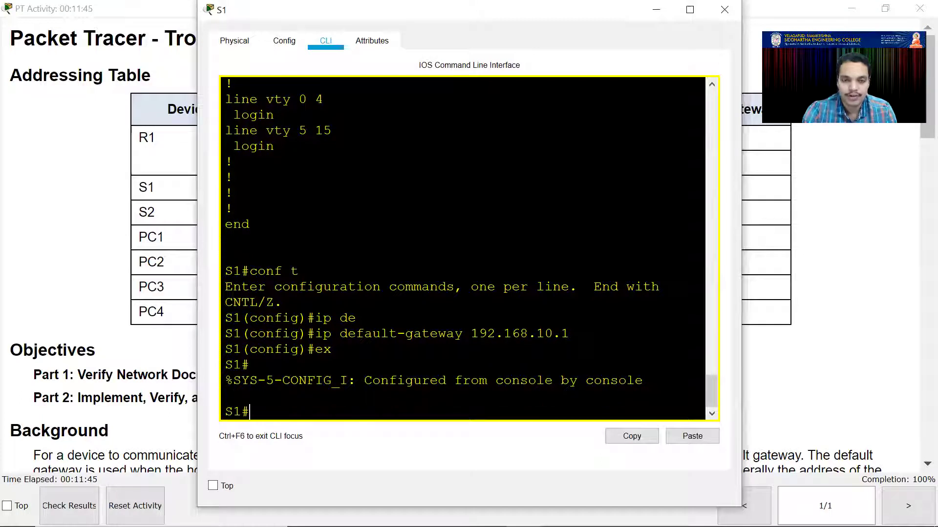
Confirm the Vlan1 address and gateway 192.168.10.1 in S1's running-config, then close S1
{"action": "type", "text": "show running-config"}
{"action": "key", "text": "Return"}
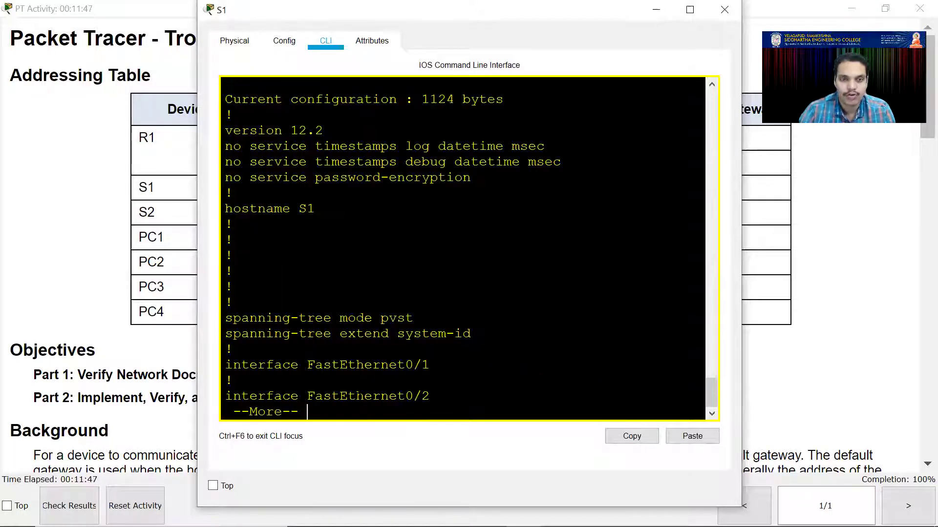
{"action": "key", "text": "space"}
{"action": "key", "text": "space"}
{"action": "key", "text": "space"}
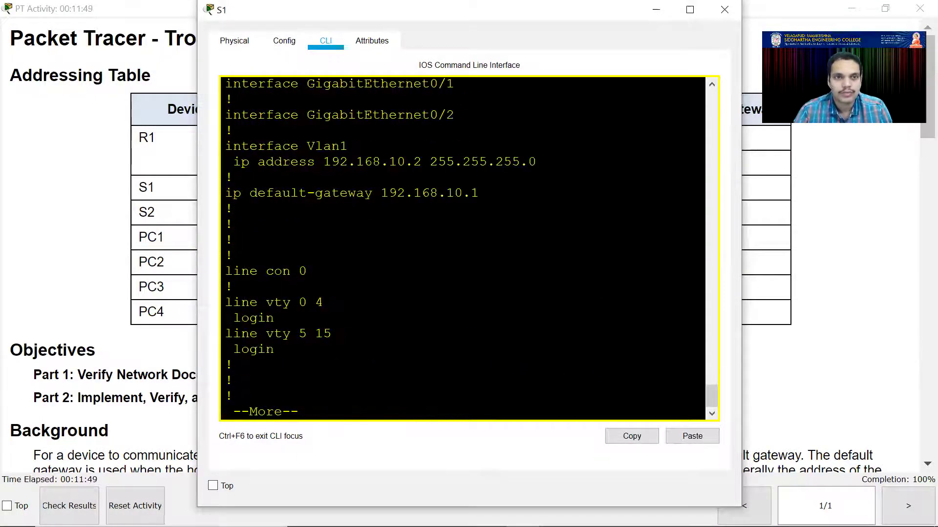
{"action": "left_click_drag", "start_coordinate": [233, 162], "coordinate": [536, 161]}
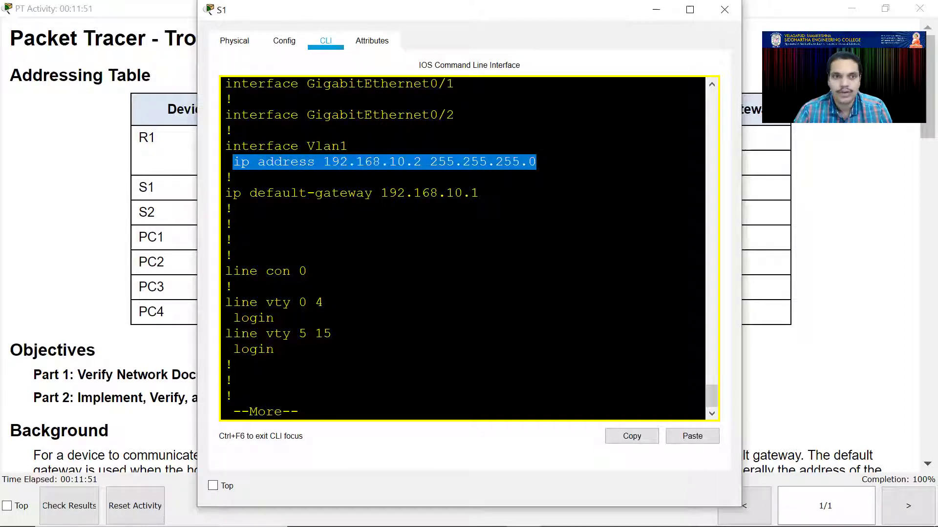
{"action": "left_click_drag", "start_coordinate": [224, 193], "coordinate": [480, 193]}
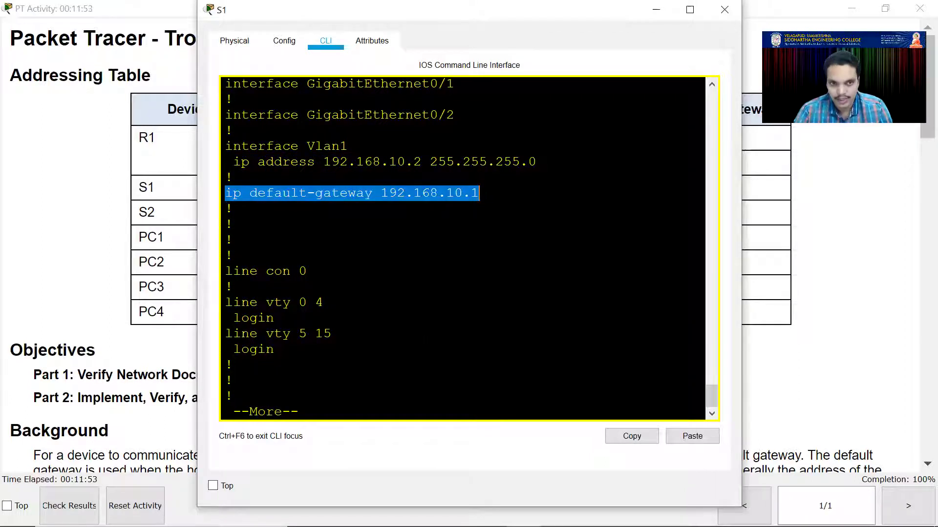
{"action": "left_click", "coordinate": [480, 193]}
{"action": "left_click", "coordinate": [724, 10]}
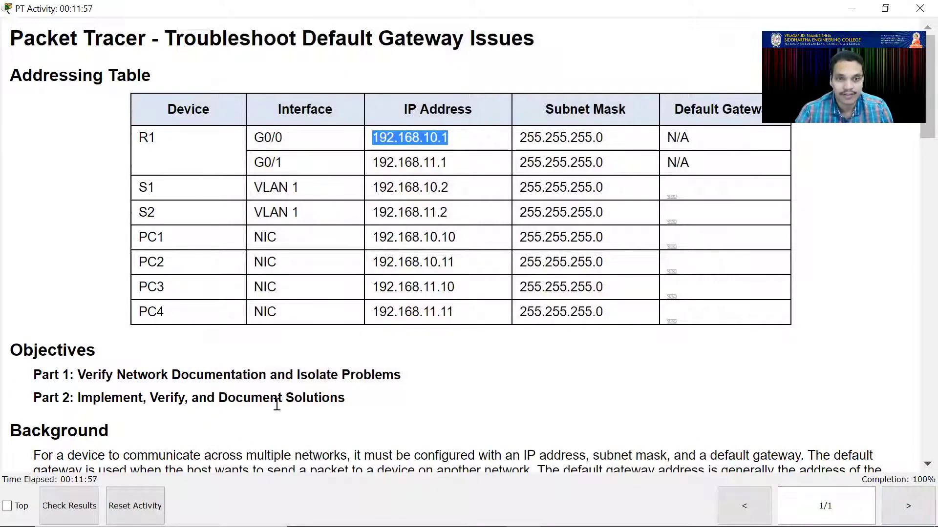
Open PC1's Command Prompt and start typing a ping command
{"action": "scroll", "coordinate": [570, 310], "scroll_direction": "down", "scroll_amount": 3}
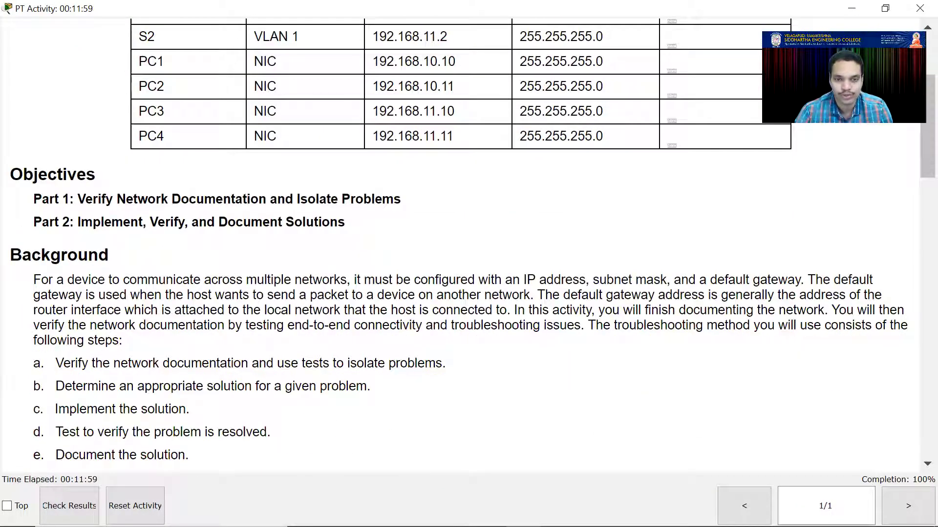
{"action": "left_click", "coordinate": [552, 454]}
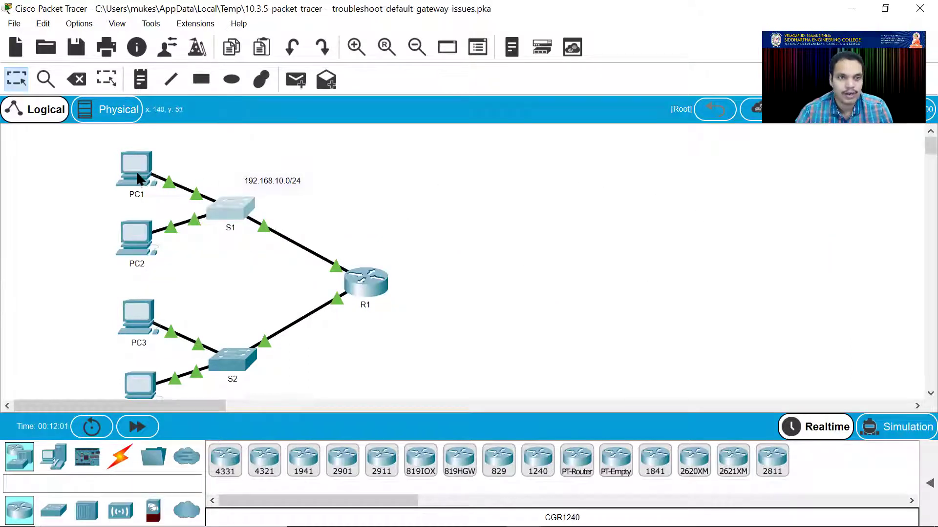
{"action": "left_click", "coordinate": [131, 168]}
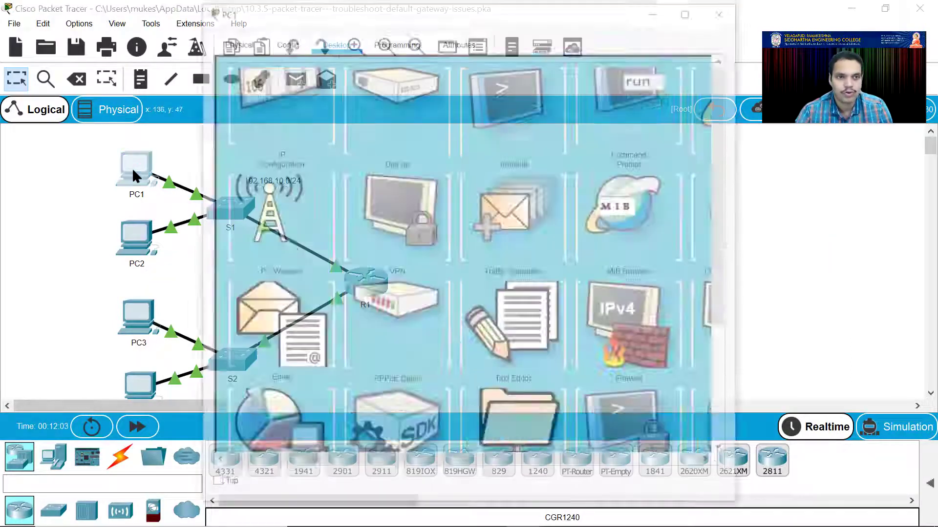
{"action": "left_click", "coordinate": [634, 132]}
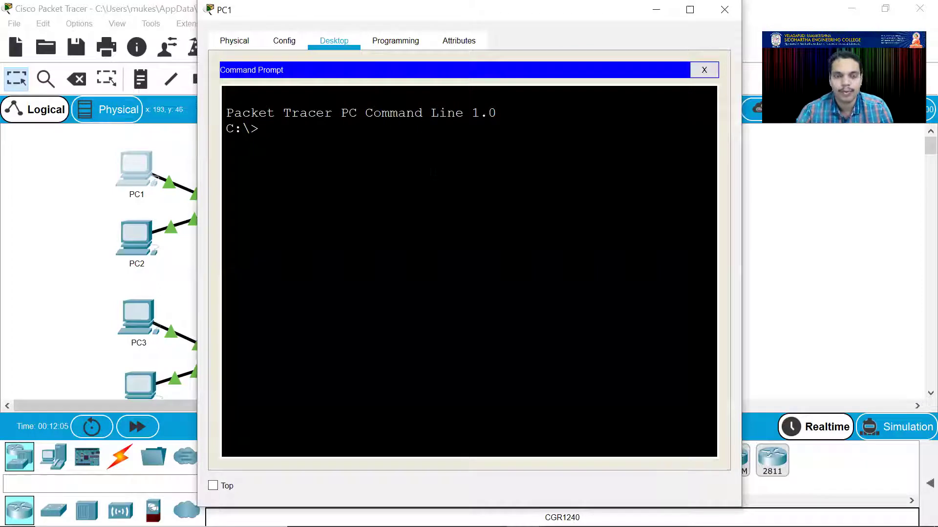
{"action": "type", "text": "ping"}
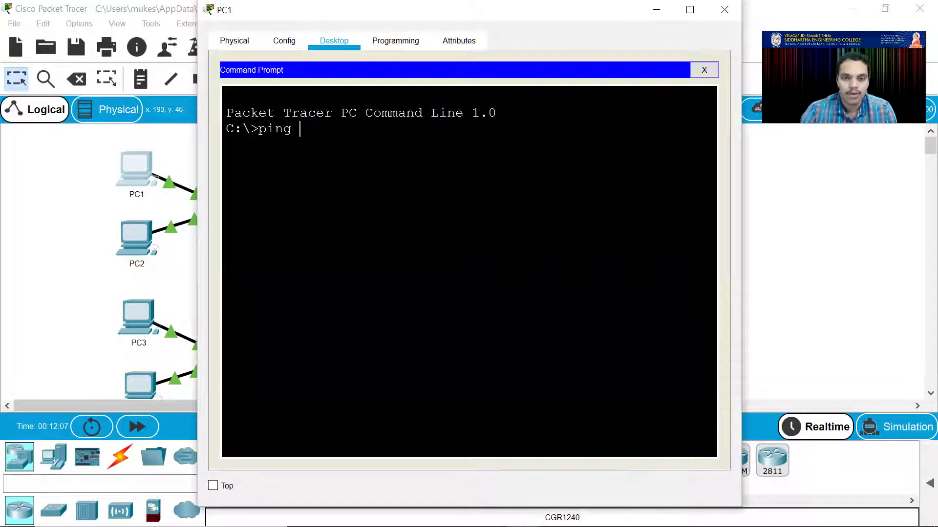
Ping PC4 at 192.168.11.11 from PC1, then minimize PC1 back to the topology
{"action": "mouse_move", "coordinate": [524, 511]}
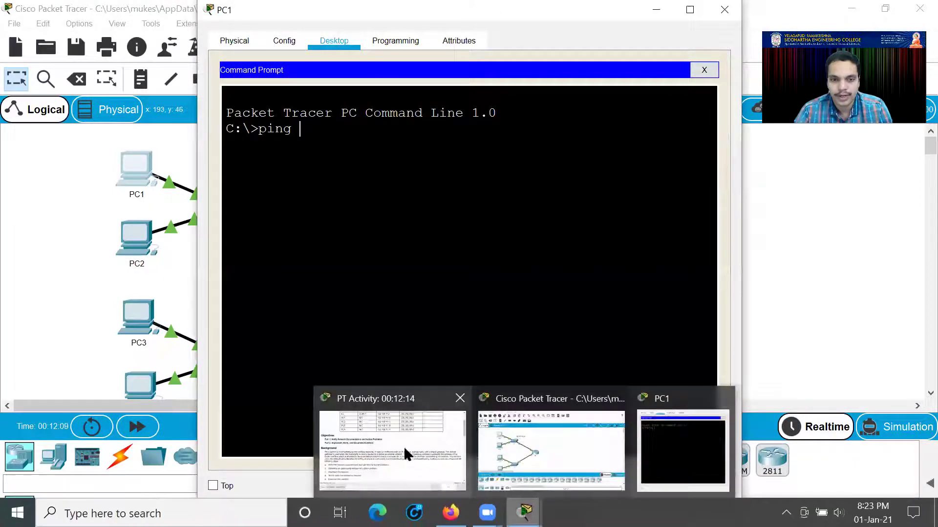
{"action": "left_click", "coordinate": [403, 447]}
{"action": "scroll", "coordinate": [303, 274], "scroll_direction": "up", "scroll_amount": 1}
{"action": "left_click_drag", "start_coordinate": [373, 195], "coordinate": [498, 196]}
{"action": "key", "text": "ctrl+c"}
{"action": "mouse_move", "coordinate": [524, 511]}
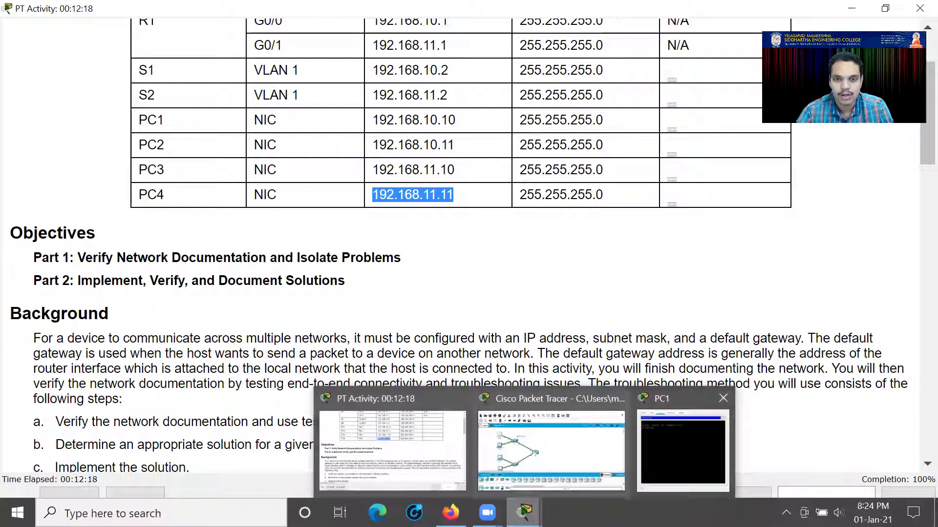
{"action": "left_click", "coordinate": [671, 446]}
{"action": "right_click", "coordinate": [304, 126]}
{"action": "left_click", "coordinate": [339, 155]}
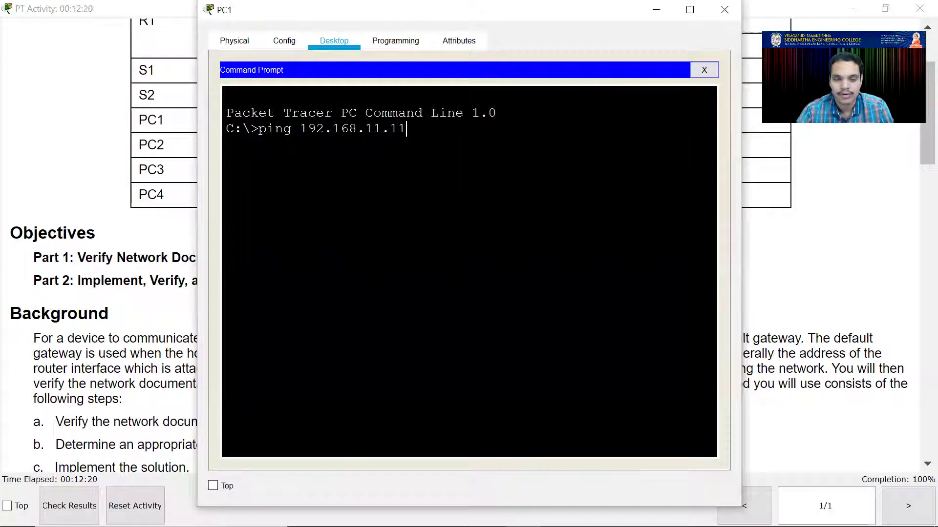
{"action": "key", "text": "Return"}
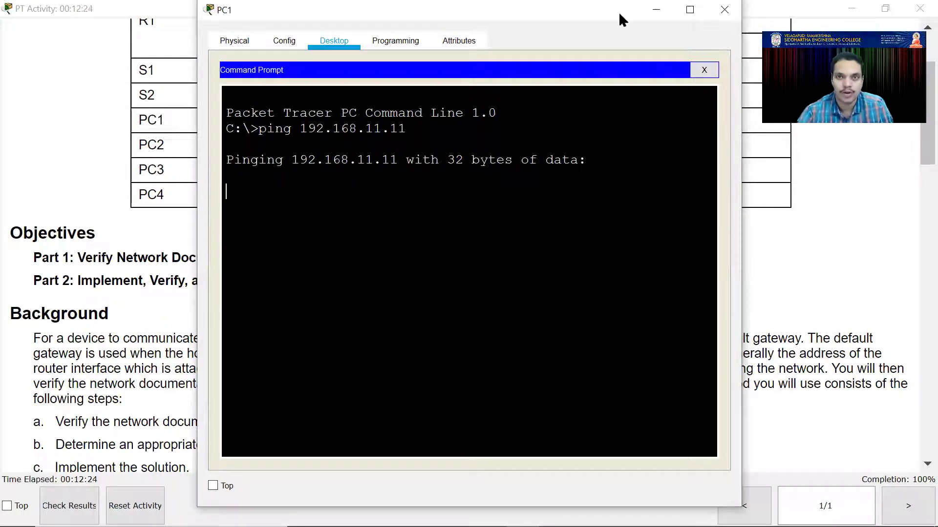
{"action": "left_click", "coordinate": [656, 11]}
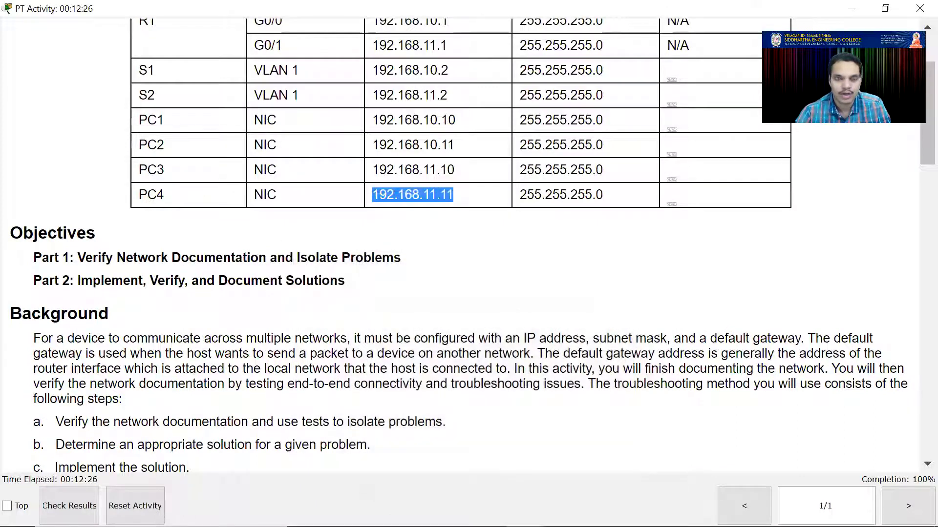
{"action": "mouse_move", "coordinate": [525, 512]}
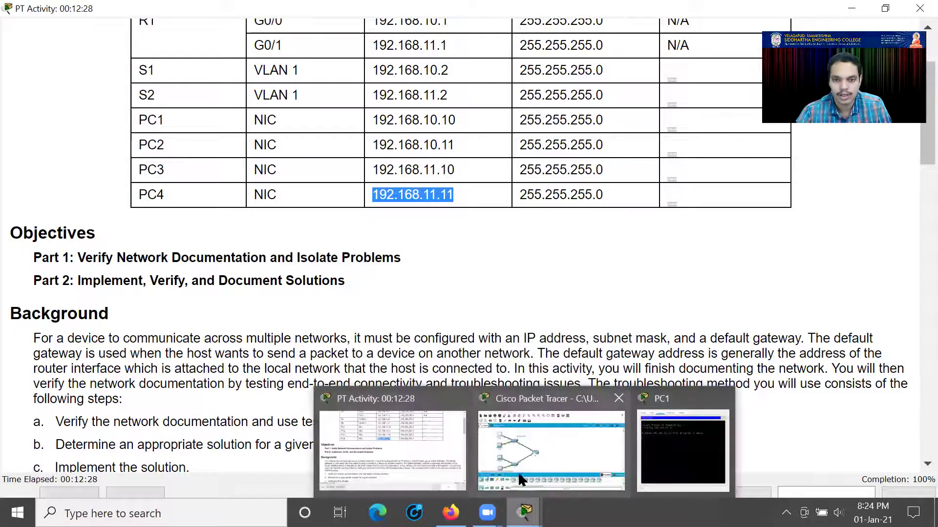
{"action": "left_click", "coordinate": [552, 455]}
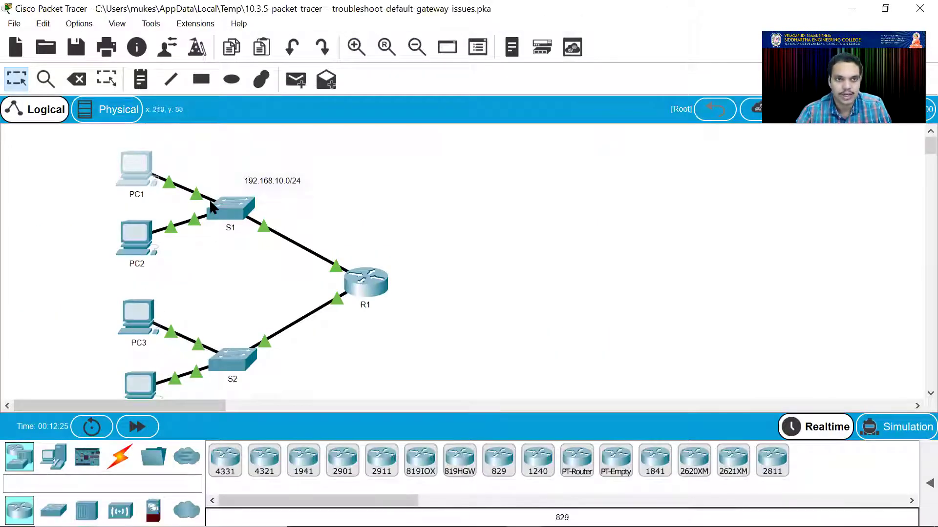
From PC3's Command Prompt, ping S1 at 192.168.10.2
{"action": "left_click", "coordinate": [139, 318]}
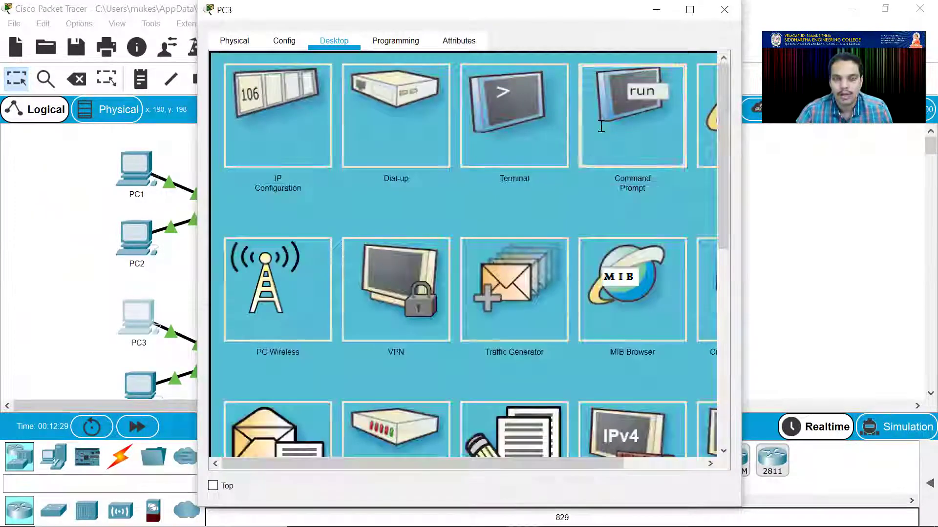
{"action": "left_click", "coordinate": [631, 116]}
{"action": "type", "text": "ping"}
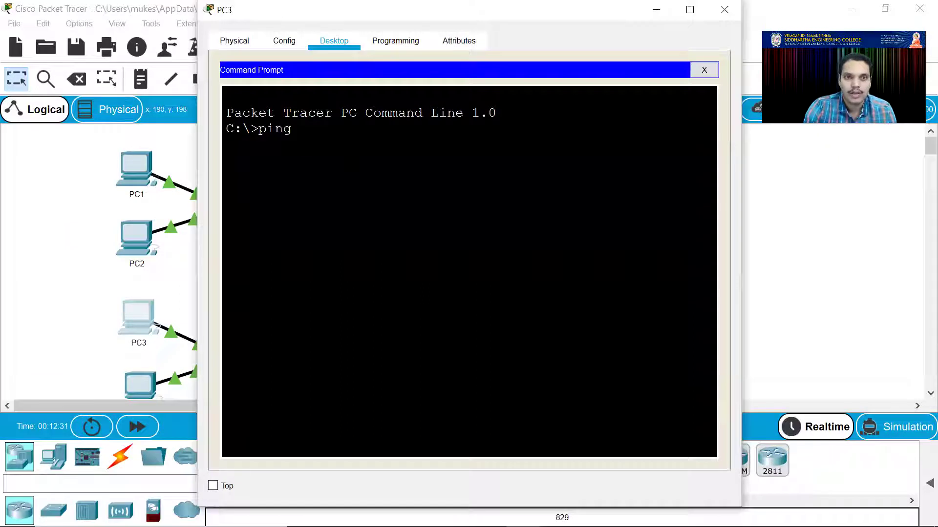
{"action": "type", "text": " 19"}
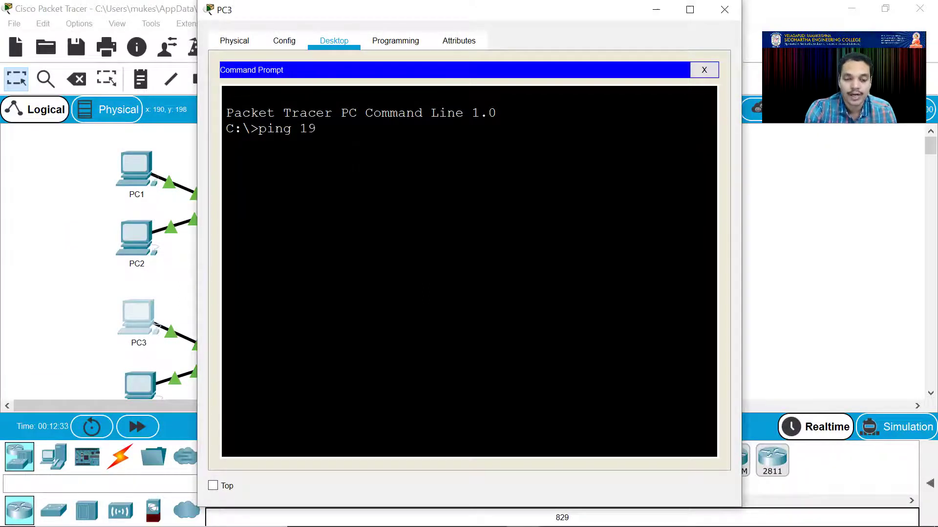
{"action": "type", "text": "9."}
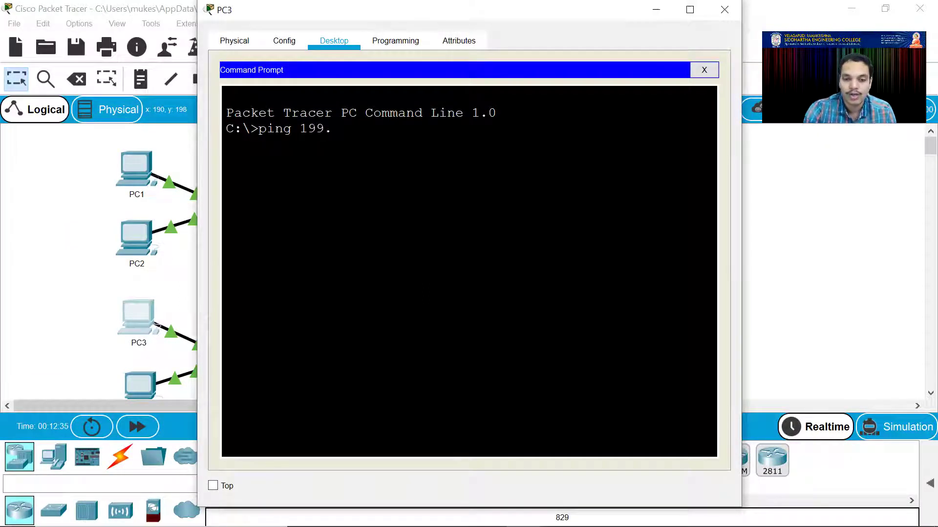
{"action": "mouse_move", "coordinate": [521, 518]}
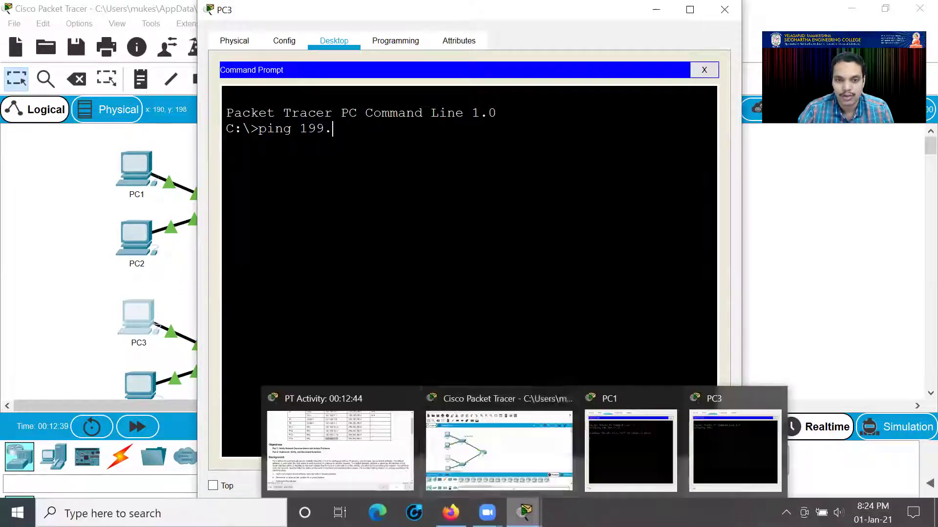
{"action": "left_click", "coordinate": [370, 446]}
{"action": "scroll", "coordinate": [320, 274], "scroll_direction": "up", "scroll_amount": 1}
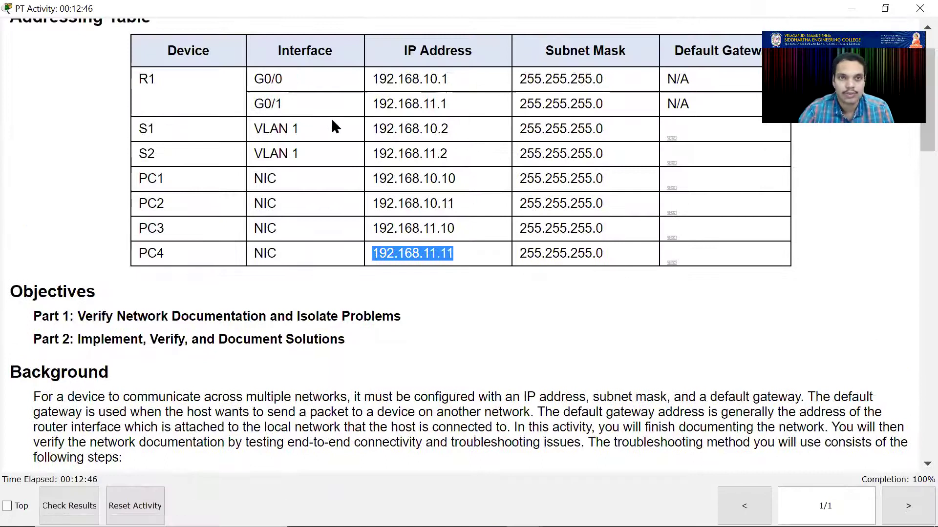
{"action": "left_click_drag", "start_coordinate": [374, 128], "coordinate": [469, 130]}
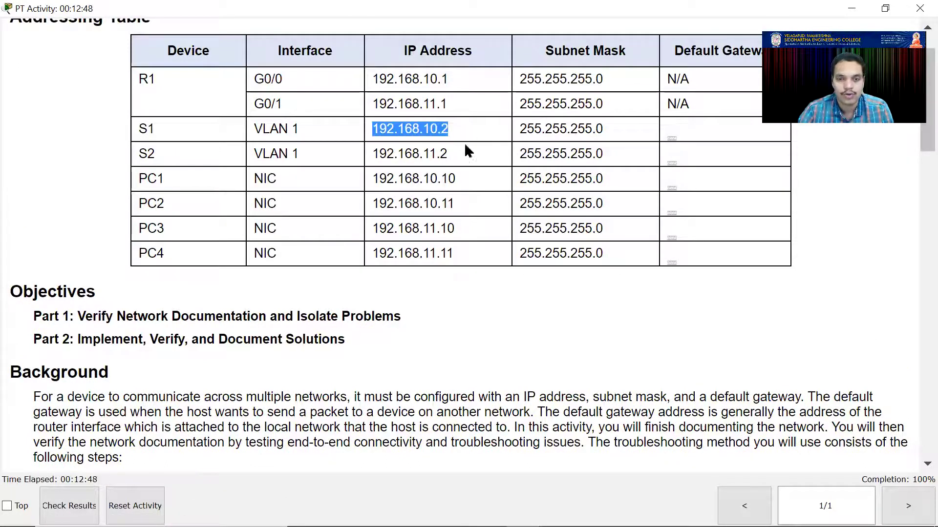
{"action": "mouse_move", "coordinate": [523, 514]}
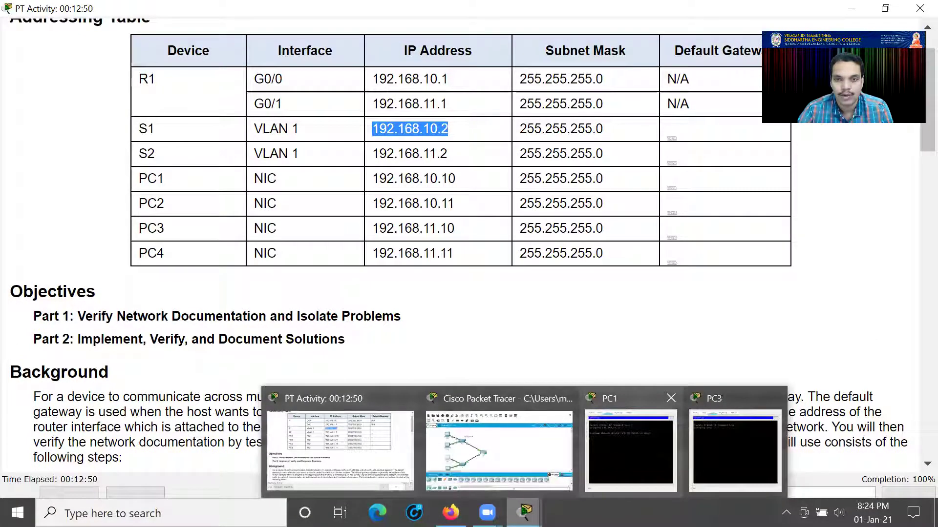
{"action": "left_click", "coordinate": [703, 464]}
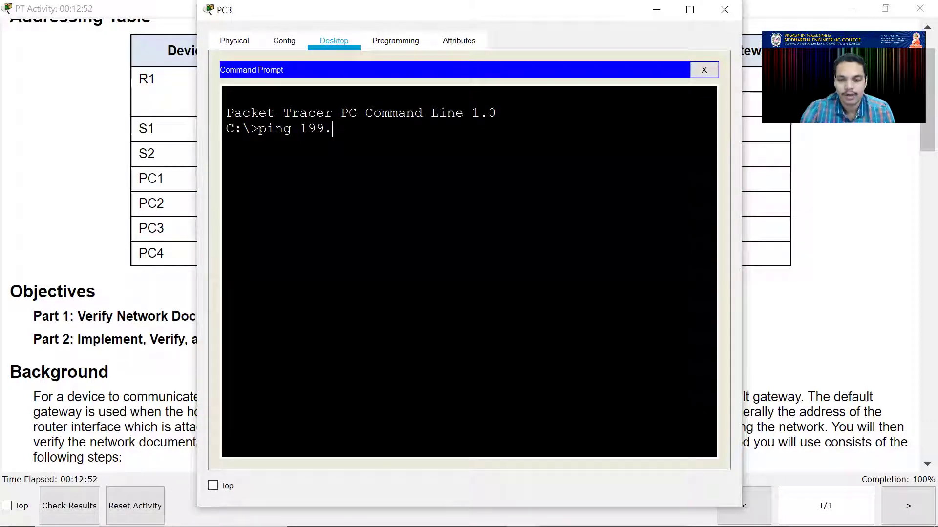
{"action": "key", "text": "BackSpace"}
{"action": "key", "text": "BackSpace"}
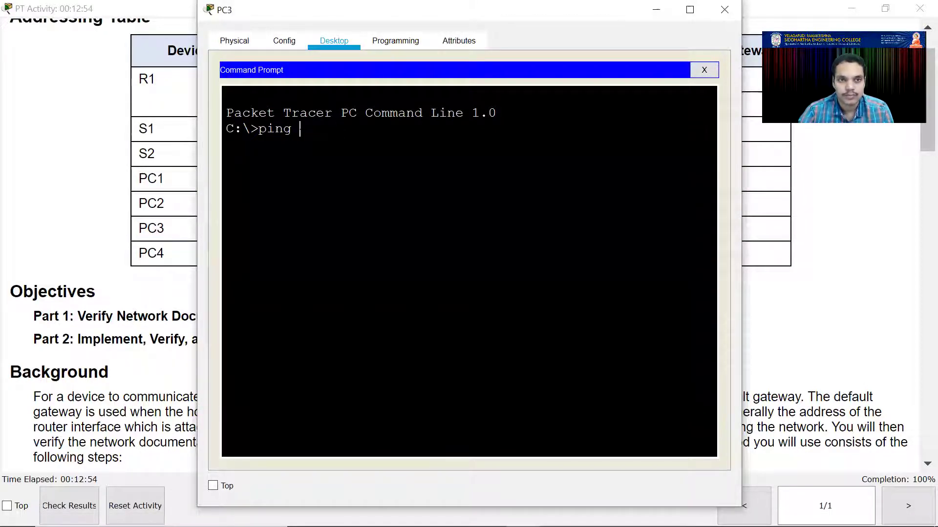
{"action": "type", "text": "192.168.10.2"}
{"action": "key", "text": "Return"}
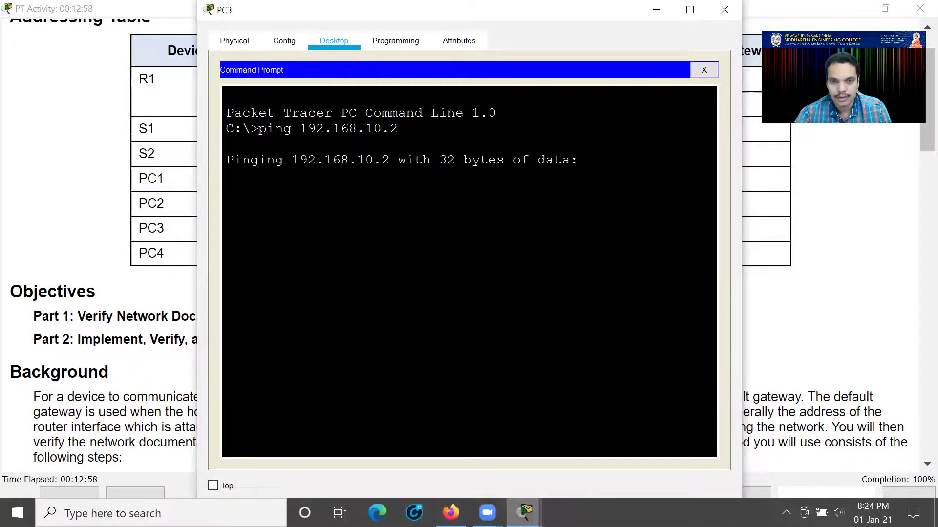
Check PC1's successful ping results to 192.168.11.11 and close its window
{"action": "mouse_move", "coordinate": [524, 511]}
{"action": "left_click", "coordinate": [630, 446]}
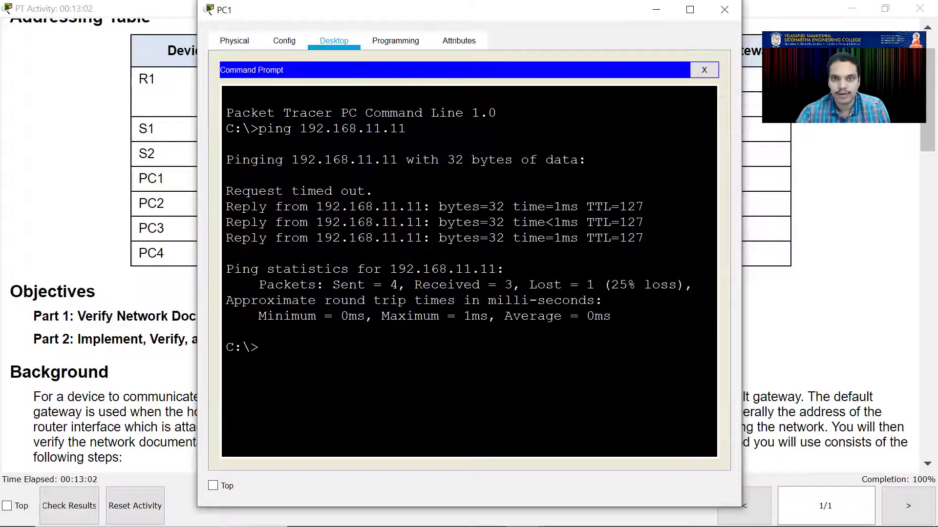
{"action": "left_click", "coordinate": [718, 18]}
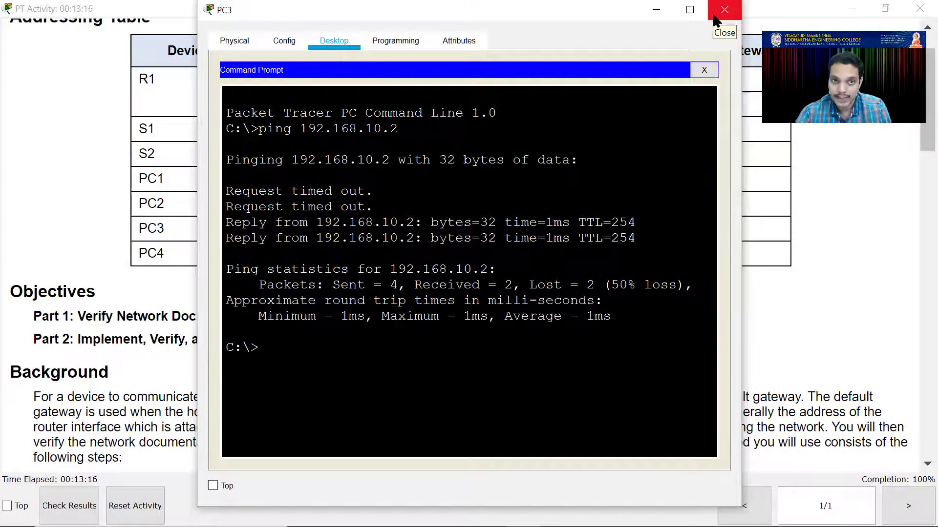
Close PC3, mark R1's G0/0 address 192.168.10.1 in the table, and return to the topology
{"action": "left_click", "coordinate": [716, 20]}
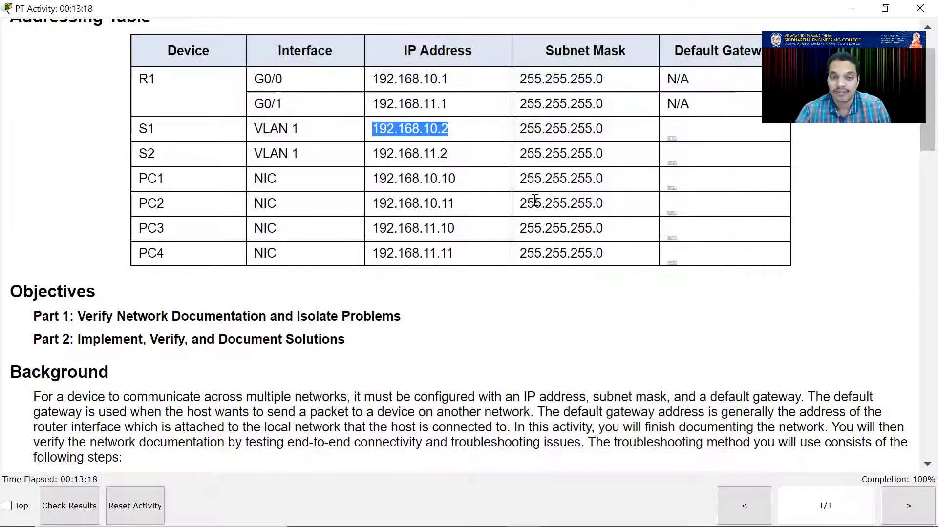
{"action": "scroll", "coordinate": [547, 222], "scroll_direction": "down", "scroll_amount": 2}
{"action": "scroll", "coordinate": [546, 218], "scroll_direction": "down", "scroll_amount": 12}
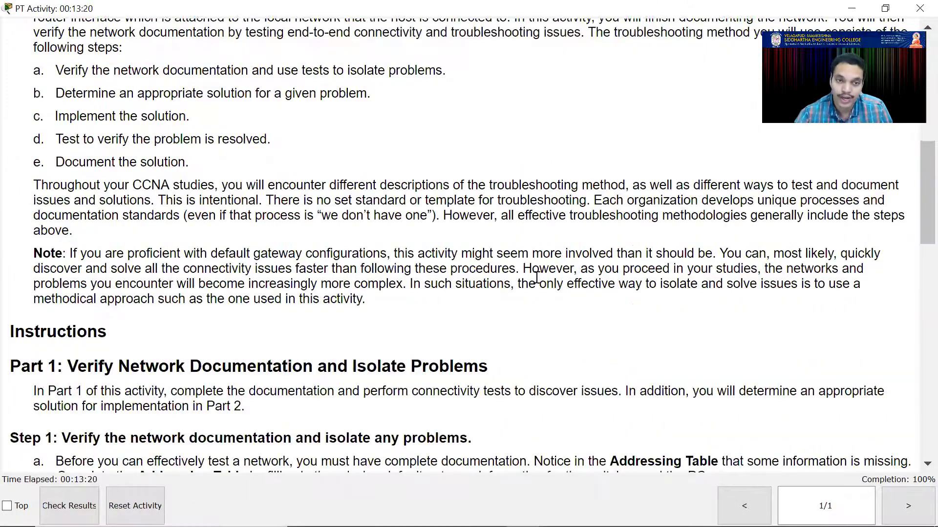
{"action": "scroll", "coordinate": [529, 280], "scroll_direction": "up", "scroll_amount": 14}
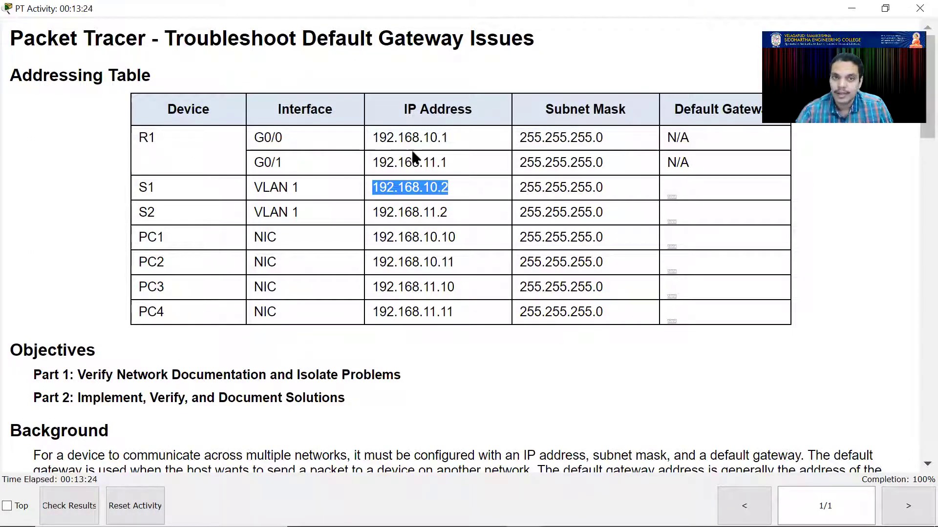
{"action": "left_click_drag", "start_coordinate": [448, 138], "coordinate": [371, 139]}
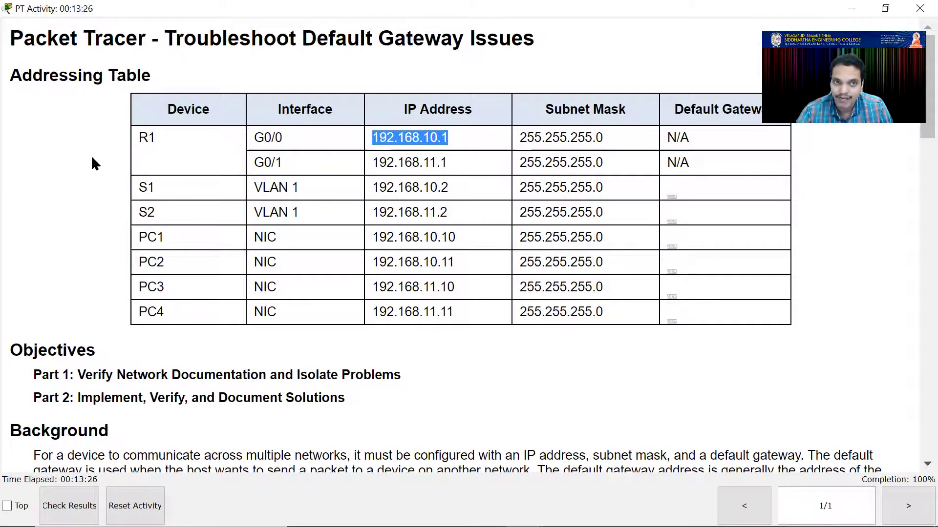
{"action": "mouse_move", "coordinate": [524, 513]}
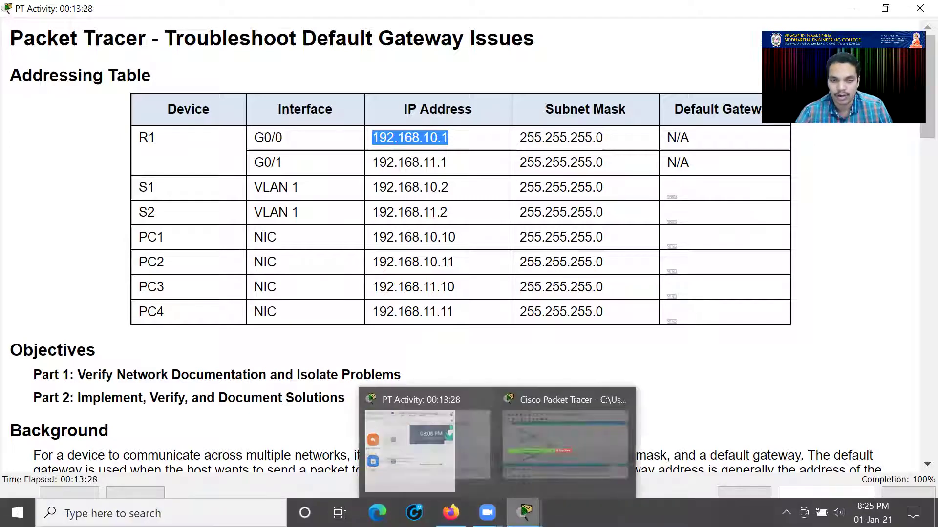
{"action": "left_click", "coordinate": [563, 454]}
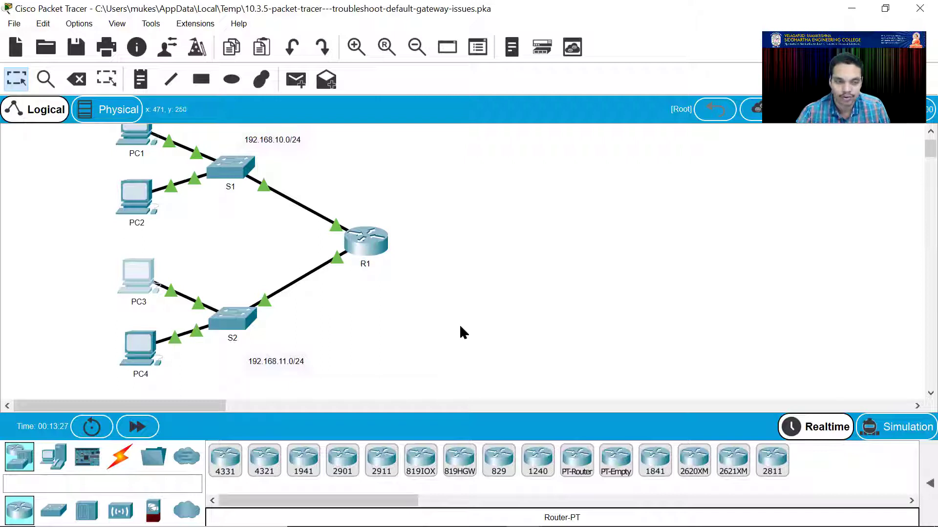
{"action": "left_click", "coordinate": [372, 245]}
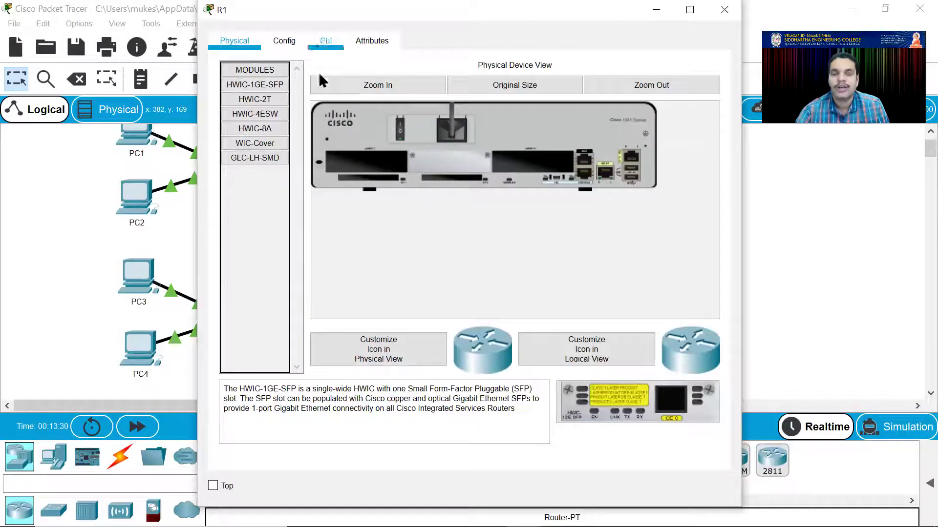
{"action": "left_click", "coordinate": [322, 43]}
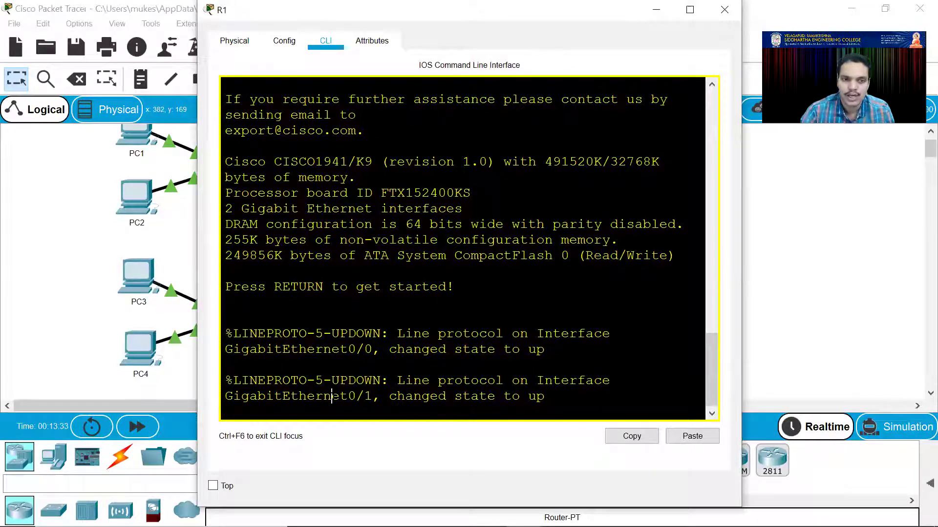
{"action": "key", "text": "Return"}
{"action": "type", "text": "en"}
{"action": "key", "text": "Return"}
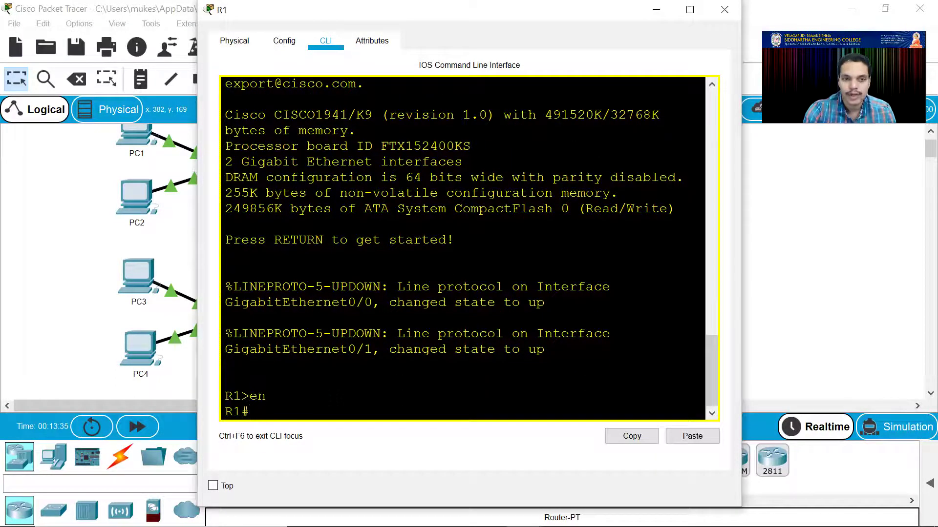
{"action": "type", "text": "show runni"}
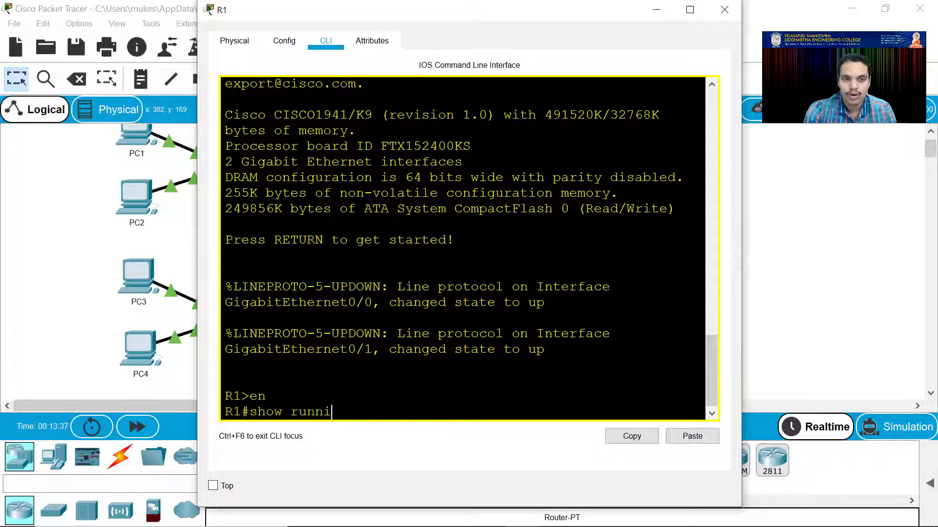
{"action": "key", "text": "Tab"}
{"action": "key", "text": "Return"}
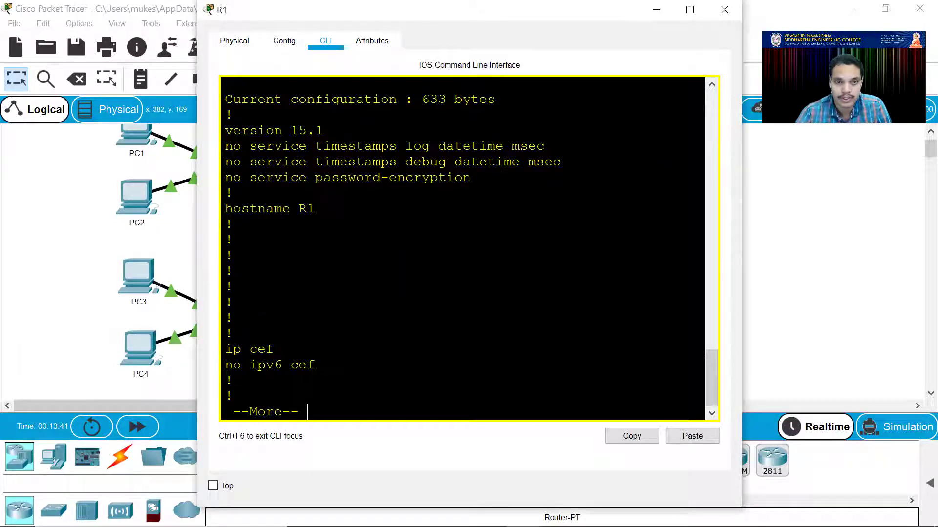
{"action": "key", "text": "space"}
{"action": "key", "text": "space"}
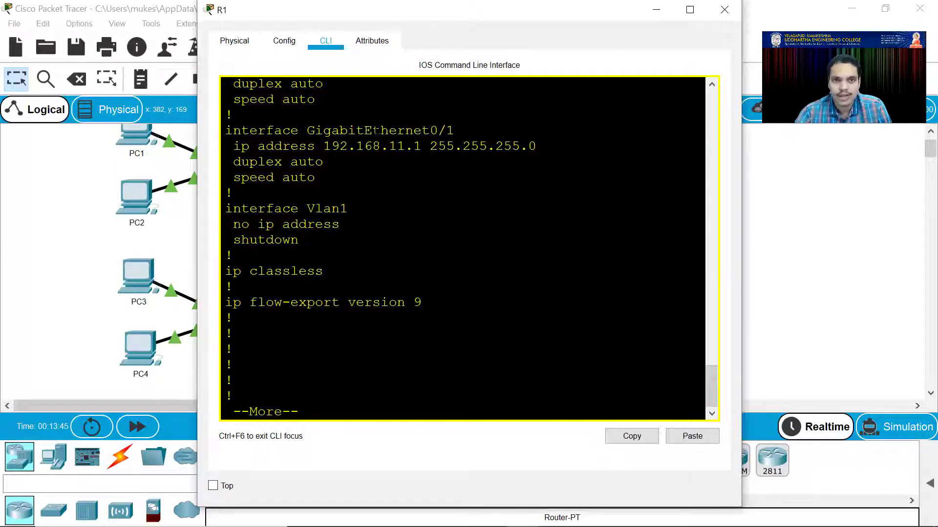
{"action": "left_click_drag", "start_coordinate": [307, 131], "coordinate": [455, 131]}
{"action": "left_click_drag", "start_coordinate": [324, 146], "coordinate": [422, 146]}
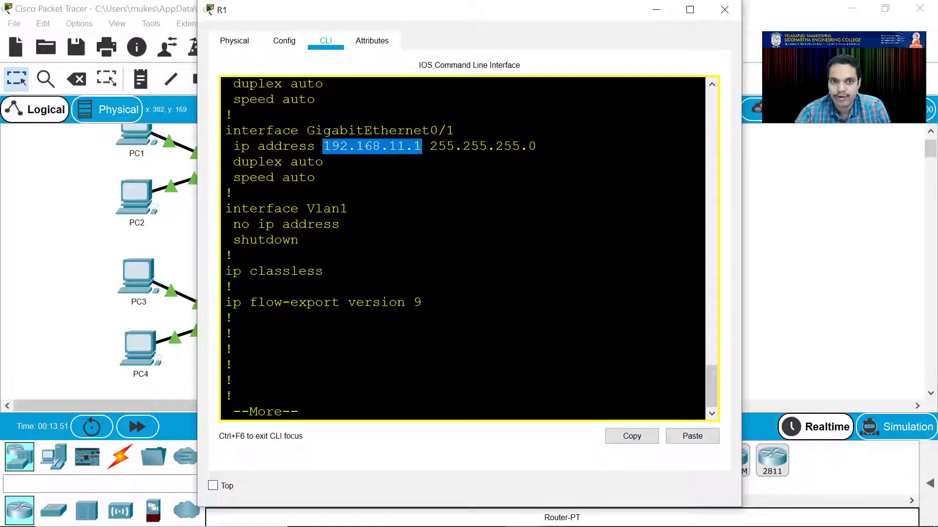
{"action": "key", "text": "space"}
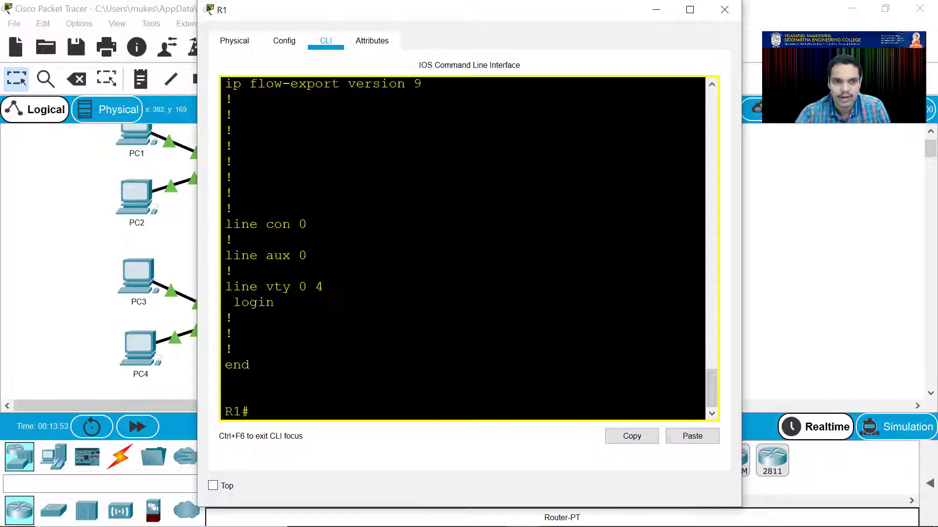
{"action": "scroll", "coordinate": [462, 248], "scroll_direction": "up", "scroll_amount": 7}
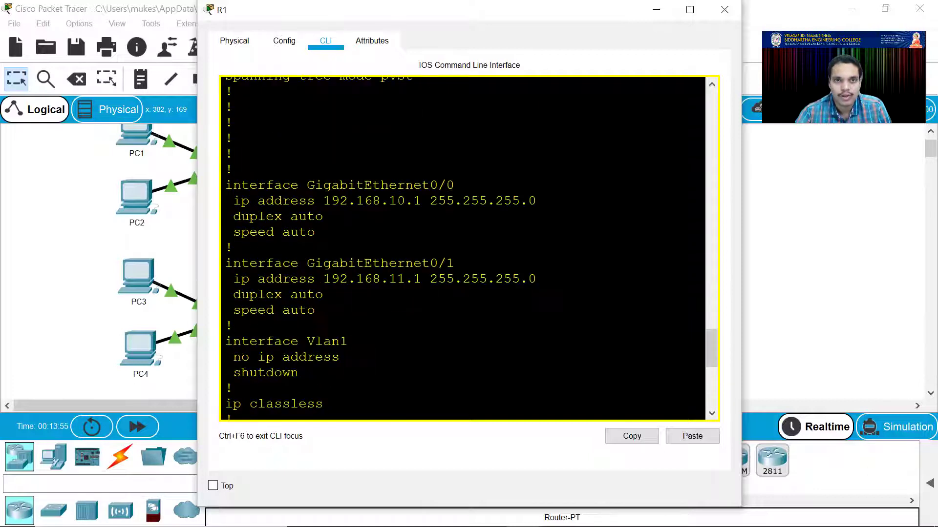
{"action": "left_click_drag", "start_coordinate": [429, 185], "coordinate": [446, 185]}
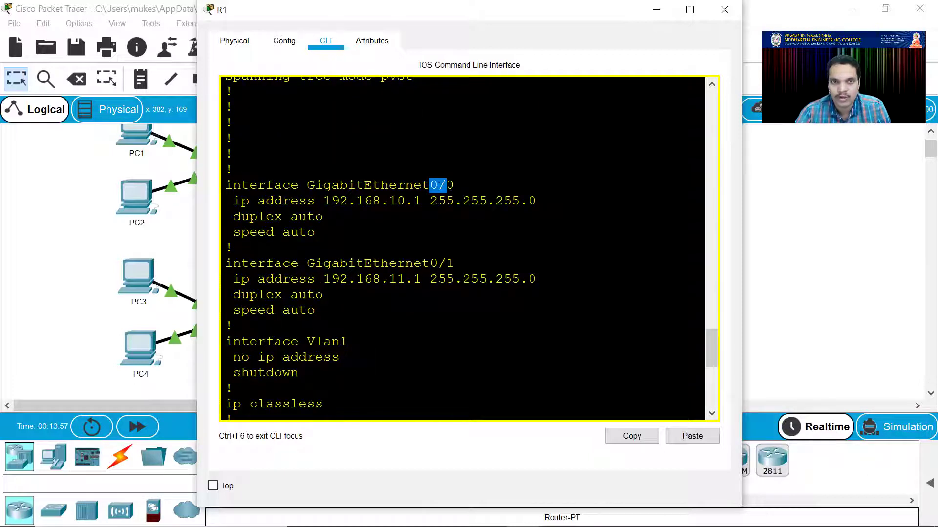
{"action": "left_click_drag", "start_coordinate": [234, 201], "coordinate": [388, 201]}
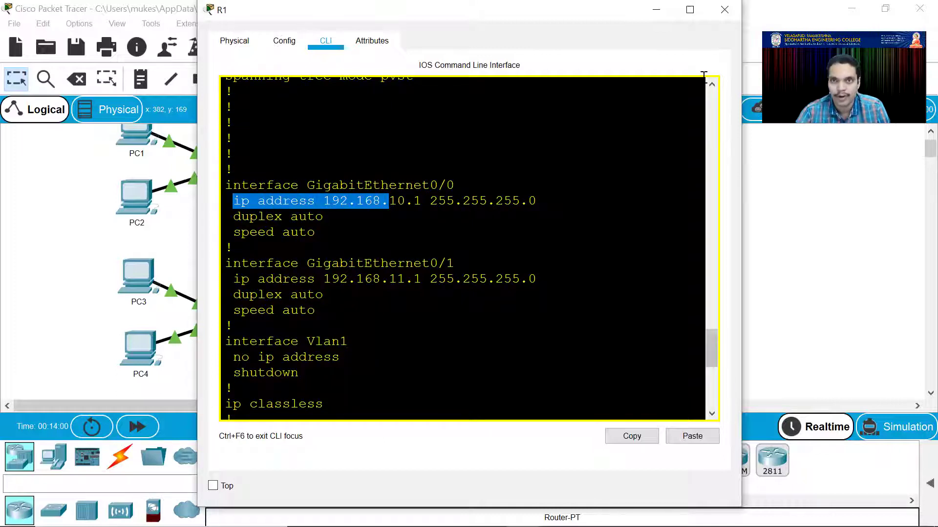
{"action": "left_click", "coordinate": [736, 9]}
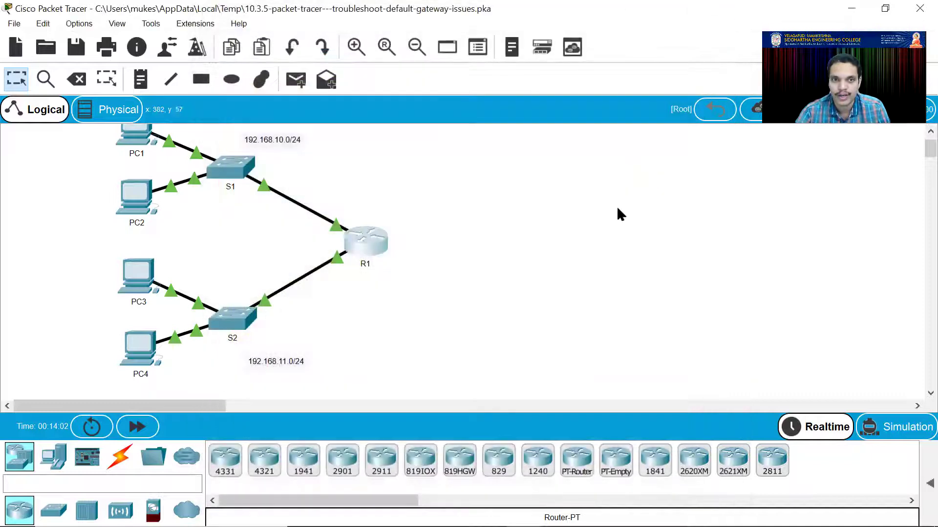